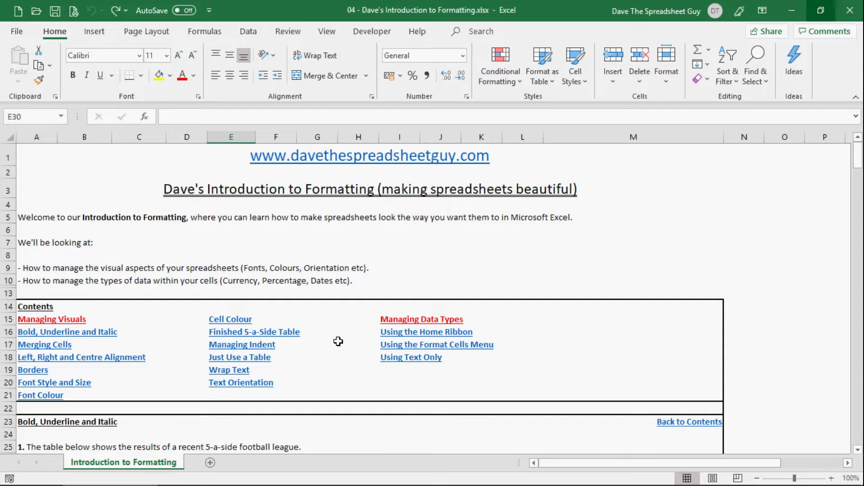
# Format the league table's column headings from Team to Points (B34:J34) as bold, italic and underlined.
pyautogui.scroll(-3, 322, 386)
pyautogui.scroll(-3, 328, 387)
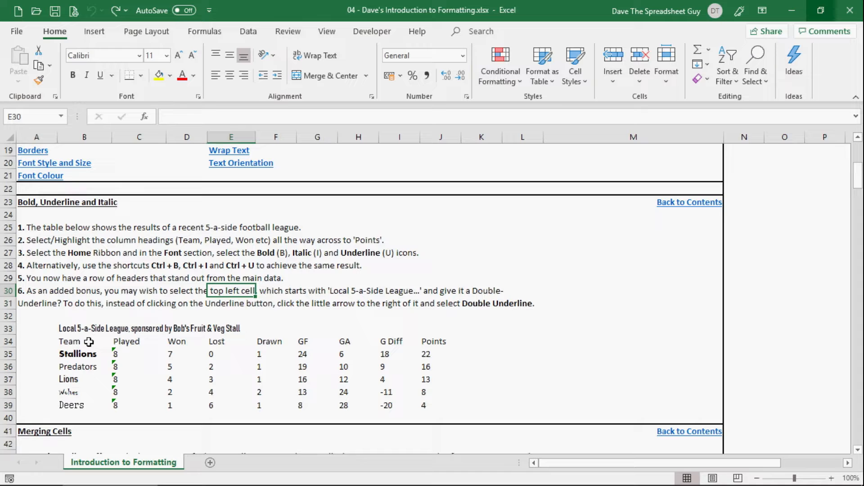
pyautogui.moveTo(88, 342); pyautogui.dragTo(446, 345)
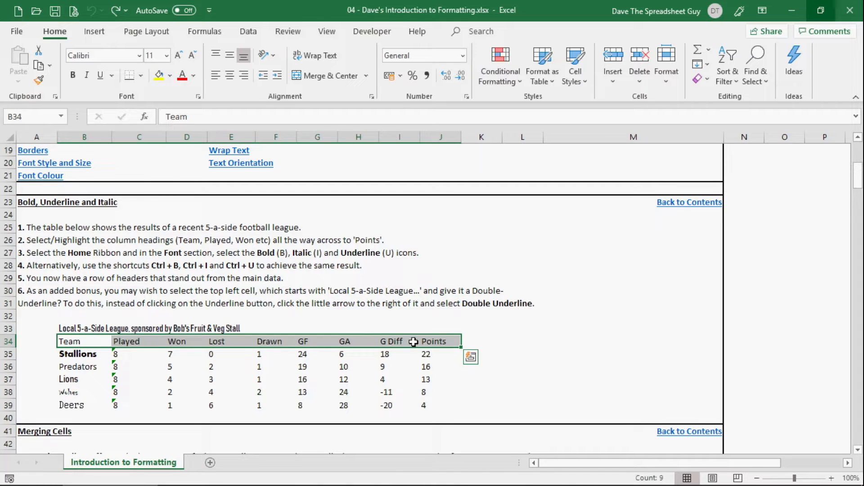
pyautogui.click(80, 355)
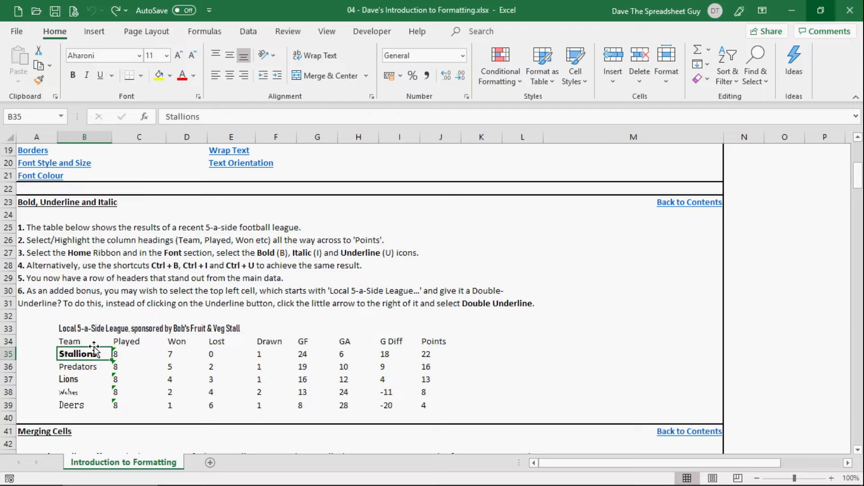
pyautogui.click(92, 341)
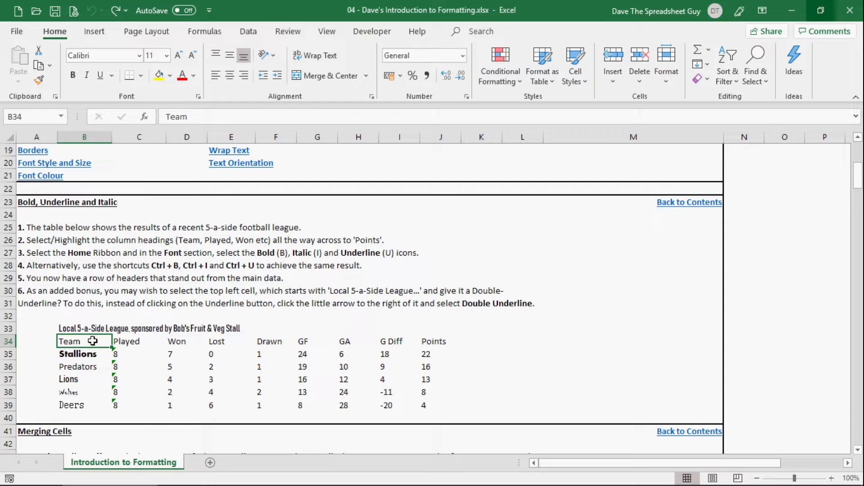
pyautogui.moveTo(93, 341); pyautogui.dragTo(450, 341)
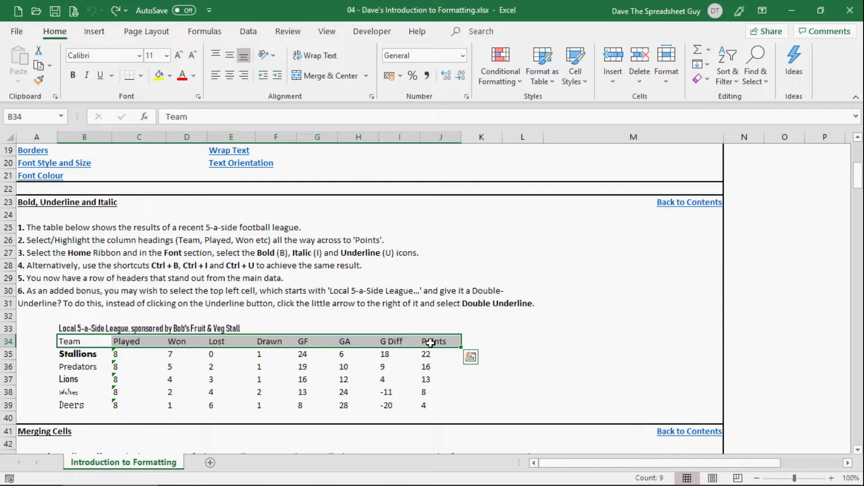
pyautogui.click(72, 81)
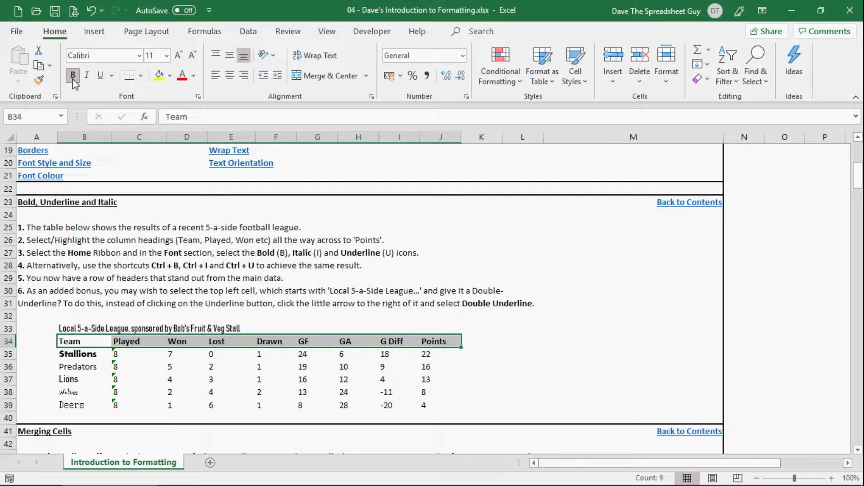
pyautogui.click(89, 76)
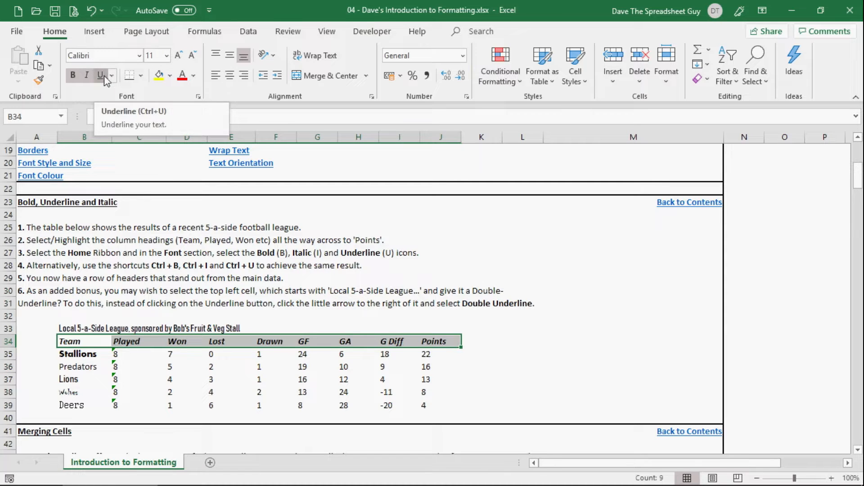
pyautogui.click(104, 75)
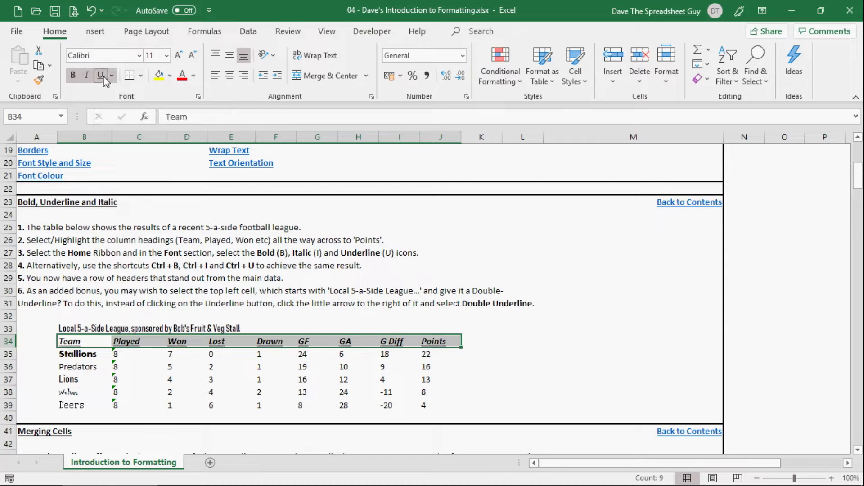
pyautogui.click(492, 340)
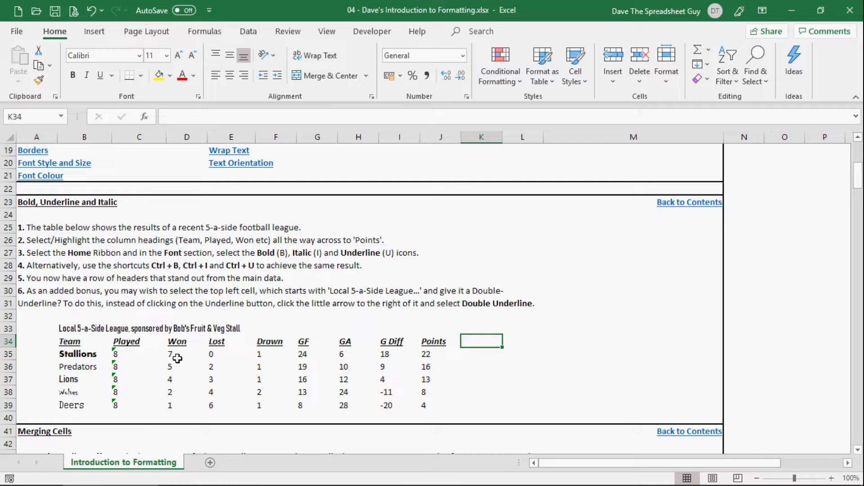
# Apply a double underline to the 'Local 5-a-Side League' title in cell B33.
pyautogui.click(68, 329)
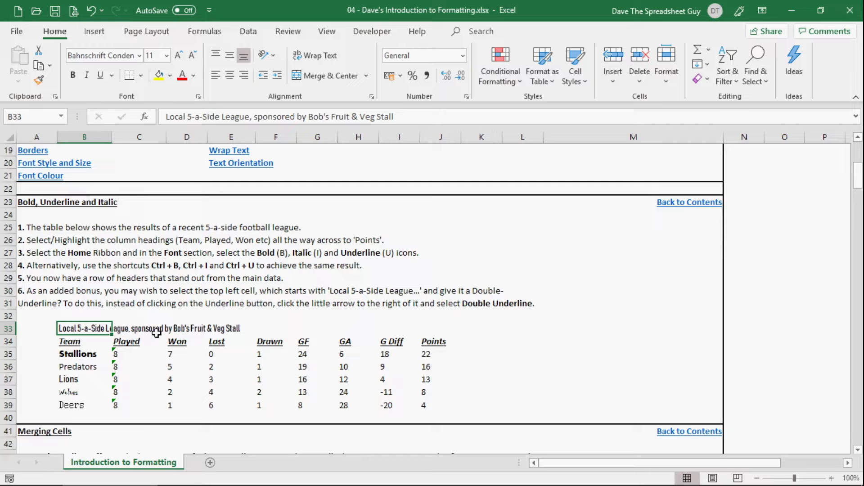
pyautogui.click(111, 75)
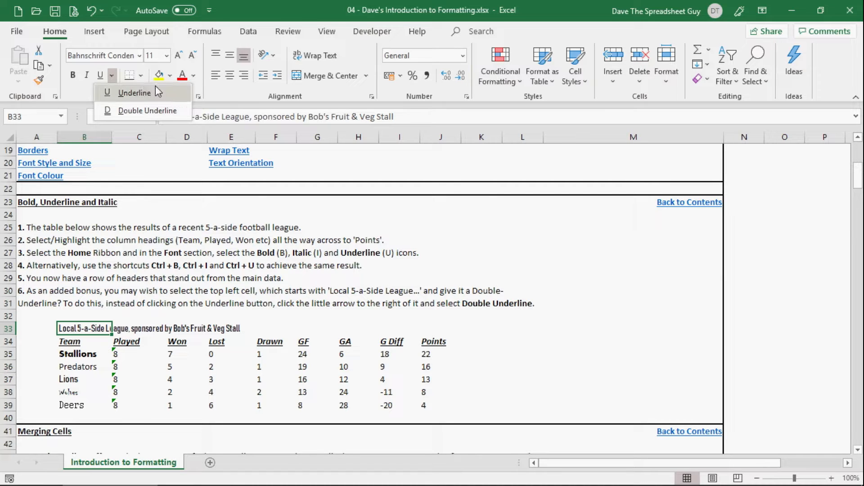
pyautogui.click(175, 110)
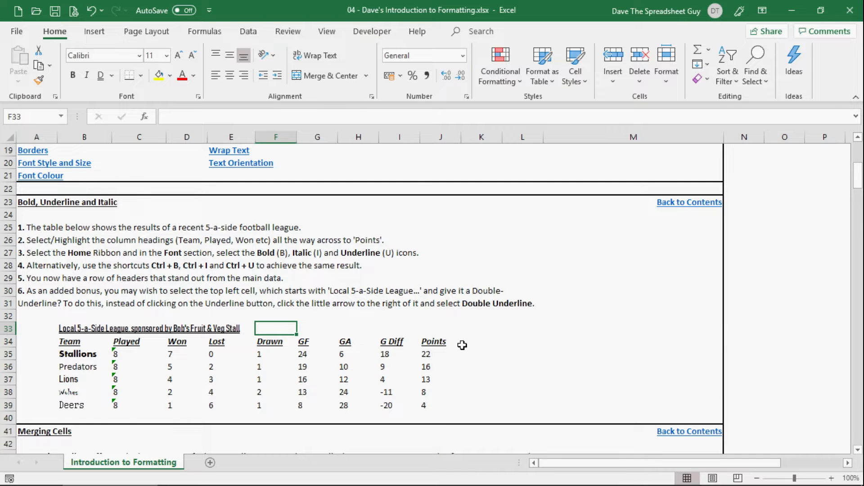
# In the Merging Cells section, examine the individual cells of title row 48 to see which one holds the league title.
pyautogui.scroll(-7, 462, 345)
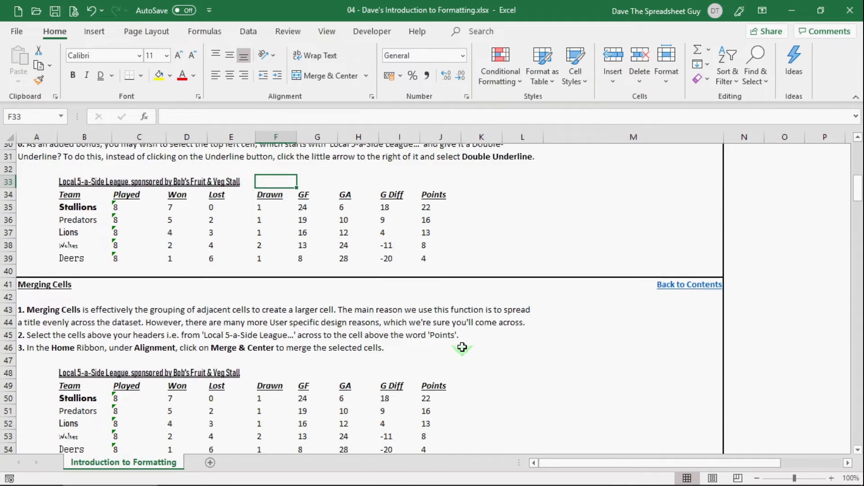
pyautogui.scroll(1, 463, 347)
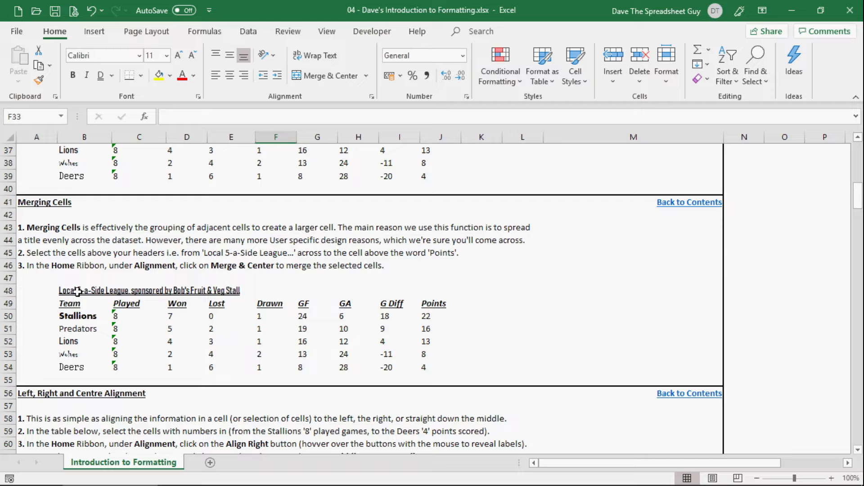
pyautogui.click(136, 292)
pyautogui.click(189, 292)
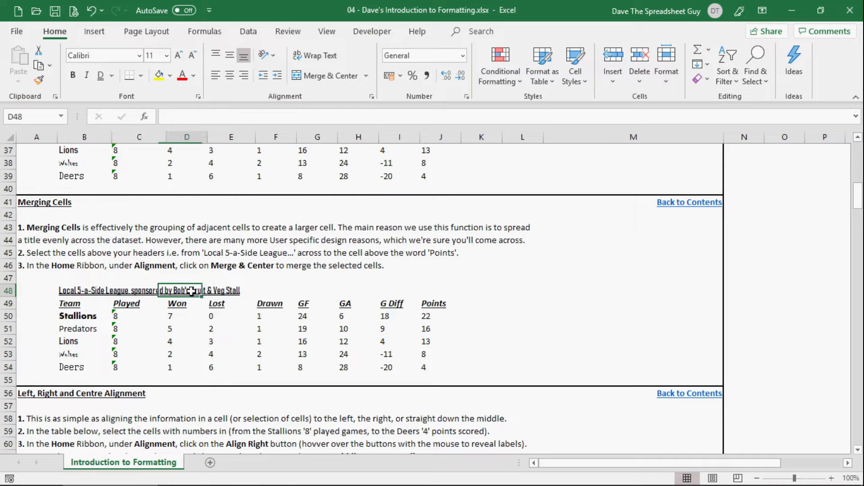
pyautogui.click(239, 291)
pyautogui.click(271, 292)
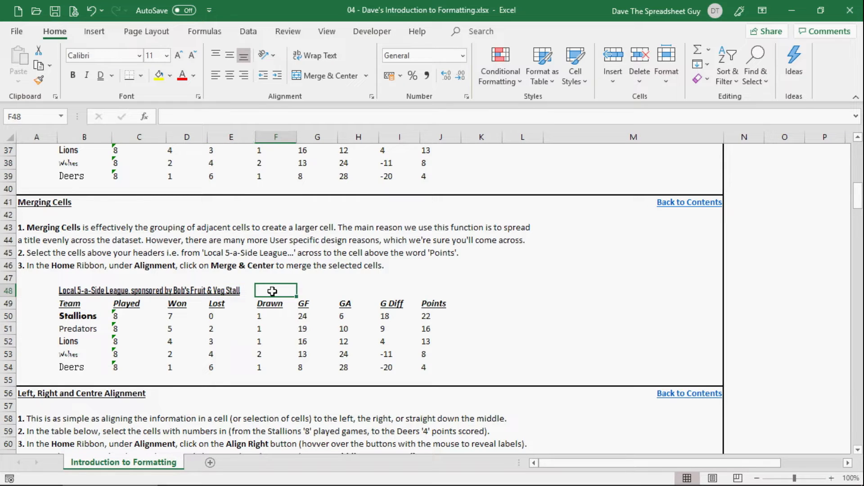
pyautogui.moveTo(67, 291); pyautogui.dragTo(420, 288)
pyautogui.click(355, 304)
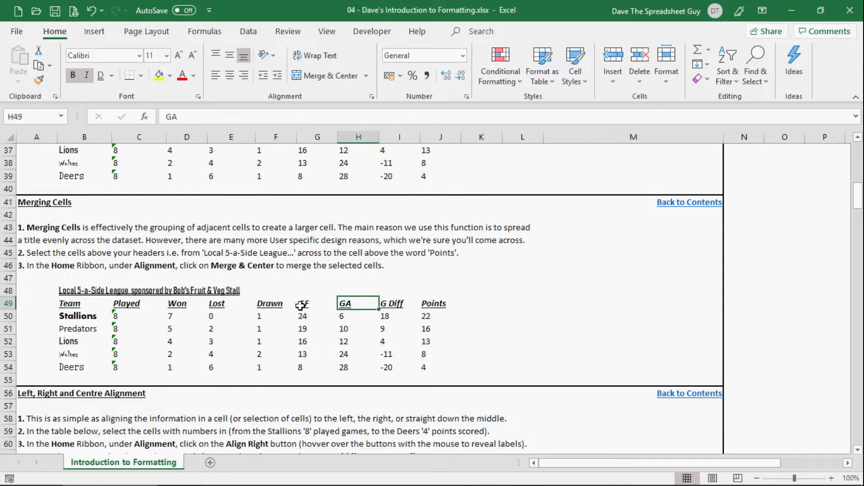
pyautogui.click(70, 291)
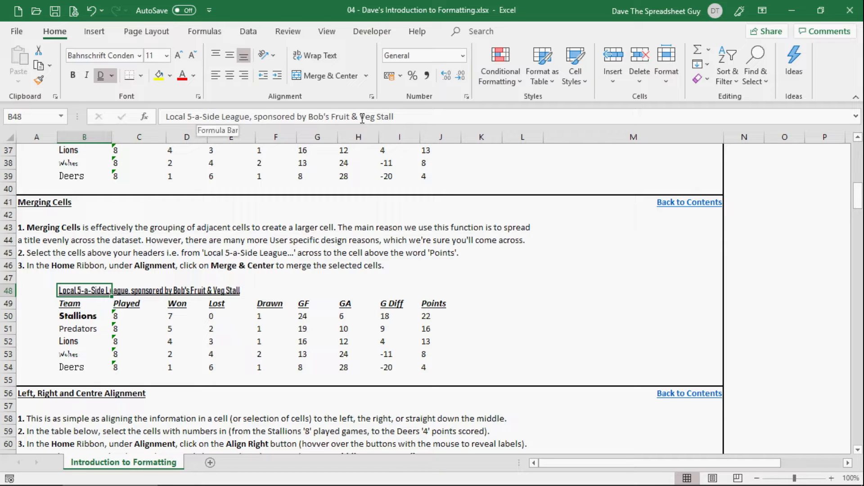
pyautogui.click(127, 288)
pyautogui.click(186, 290)
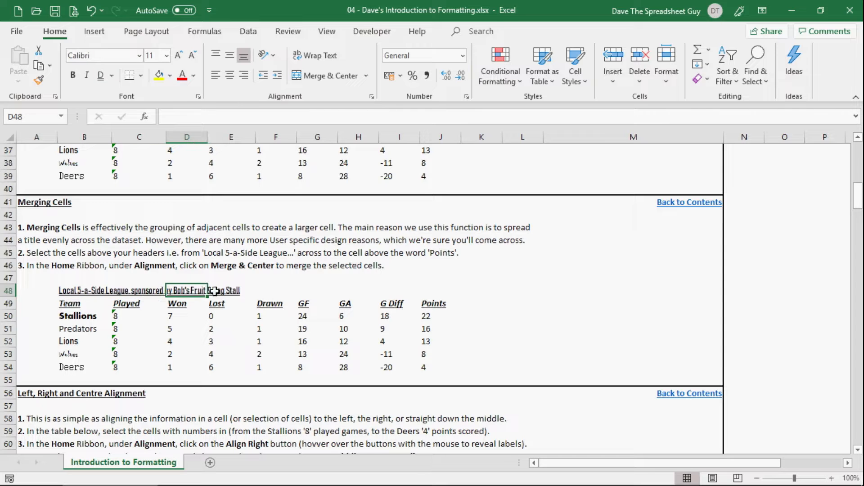
pyautogui.click(215, 291)
pyautogui.click(85, 290)
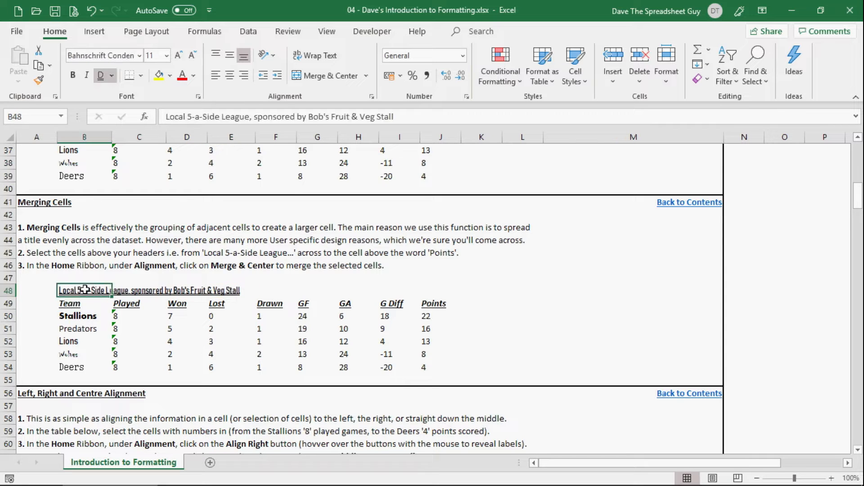
# Merge and center the league title across B48:J48, and unmerge the cells again.
pyautogui.moveTo(85, 290); pyautogui.dragTo(443, 290)
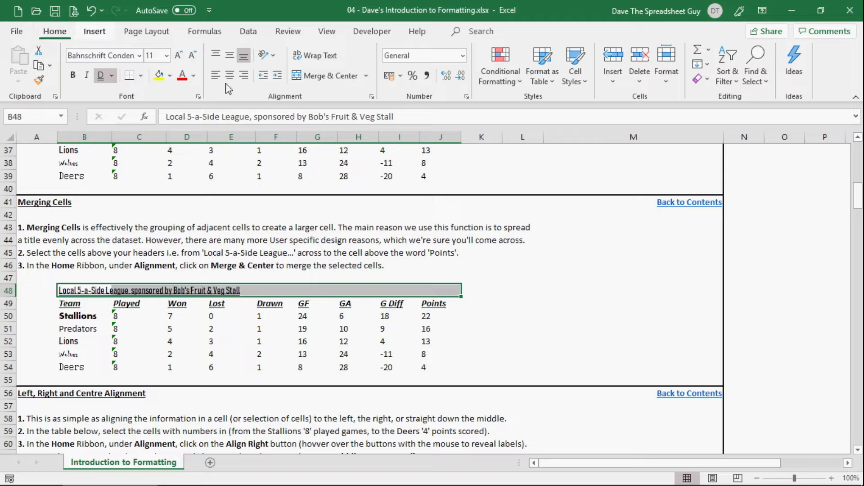
pyautogui.click(333, 77)
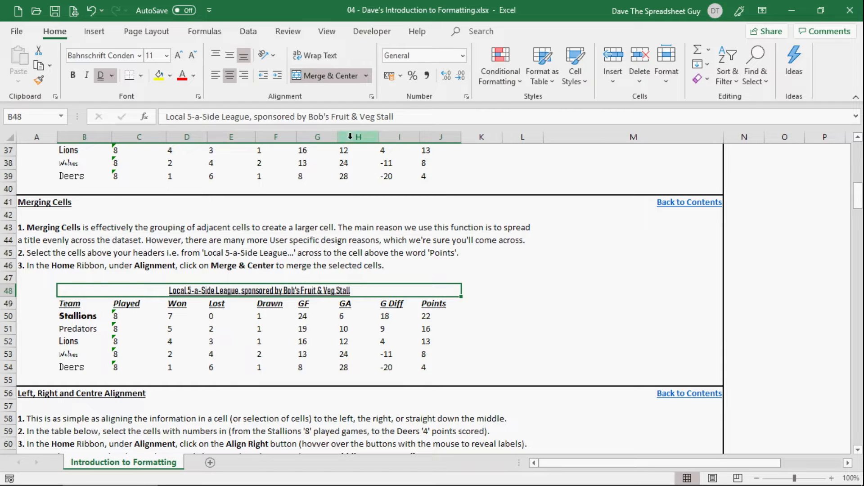
pyautogui.click(333, 80)
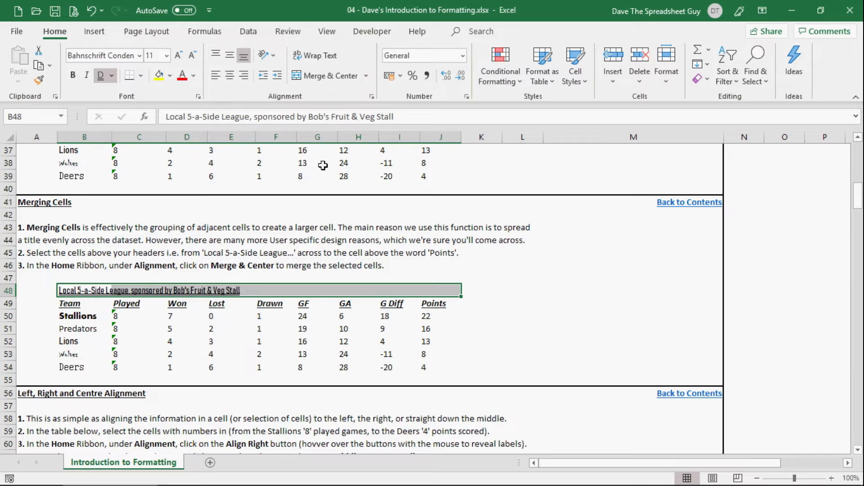
# Inspect the separate cells of row 48 and enter 'a word' in cell H48, above the GA heading.
pyautogui.click(248, 291)
pyautogui.click(279, 290)
pyautogui.click(315, 291)
pyautogui.click(353, 290)
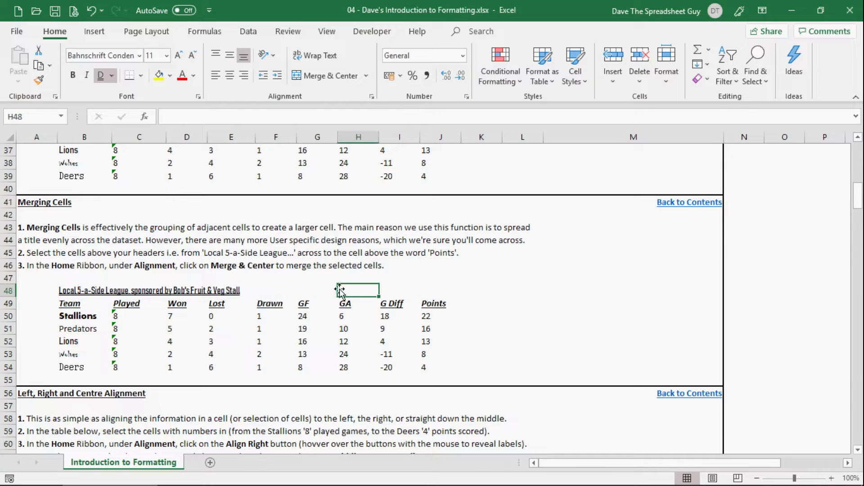
pyautogui.click(133, 291)
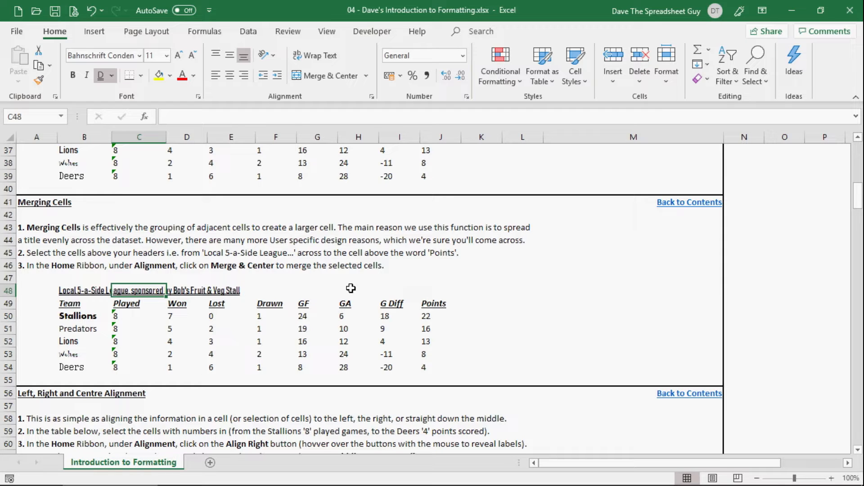
pyautogui.click(350, 291)
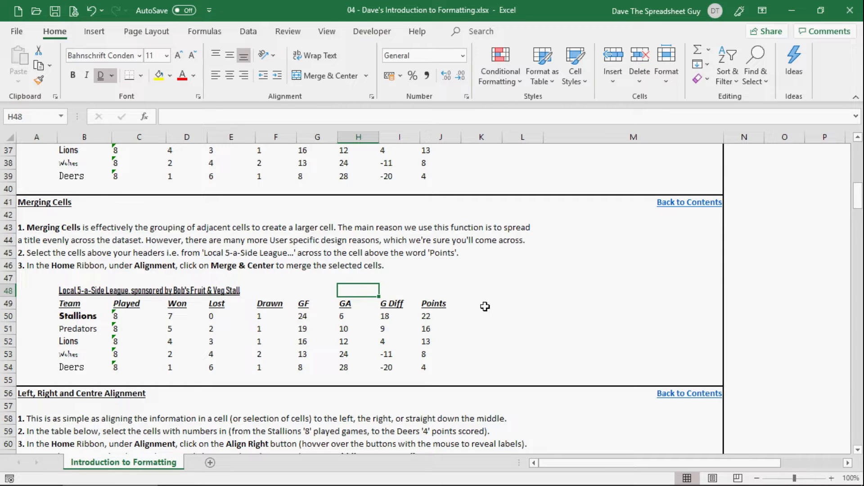
pyautogui.write('a word')
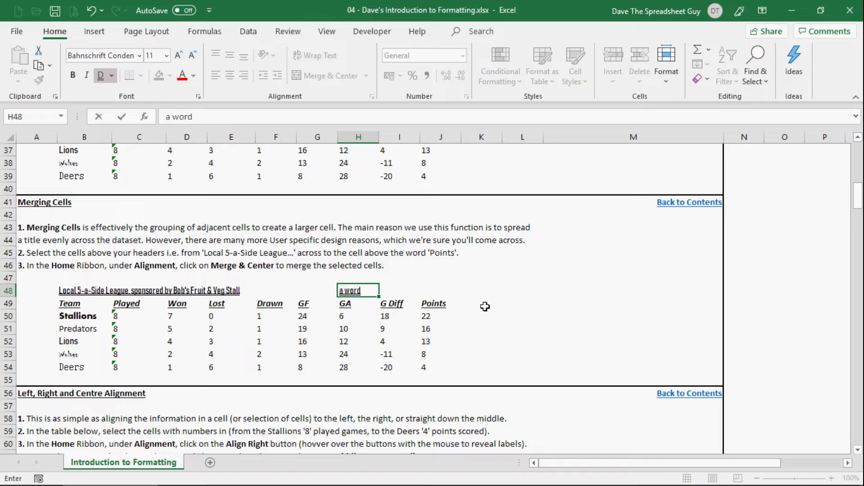
pyautogui.press('Return')
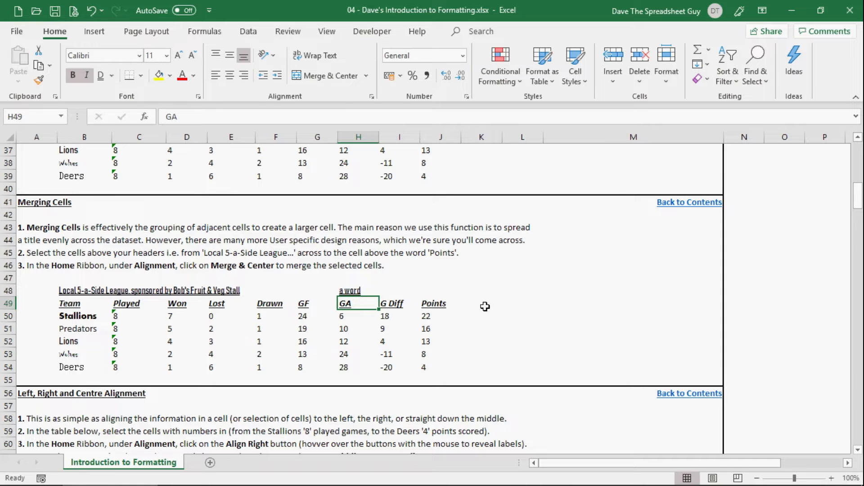
# Merge and center B48:J48 above the column headings, accepting that only the upper-left value is kept.
pyautogui.click(361, 291)
pyautogui.moveTo(80, 291); pyautogui.dragTo(437, 293)
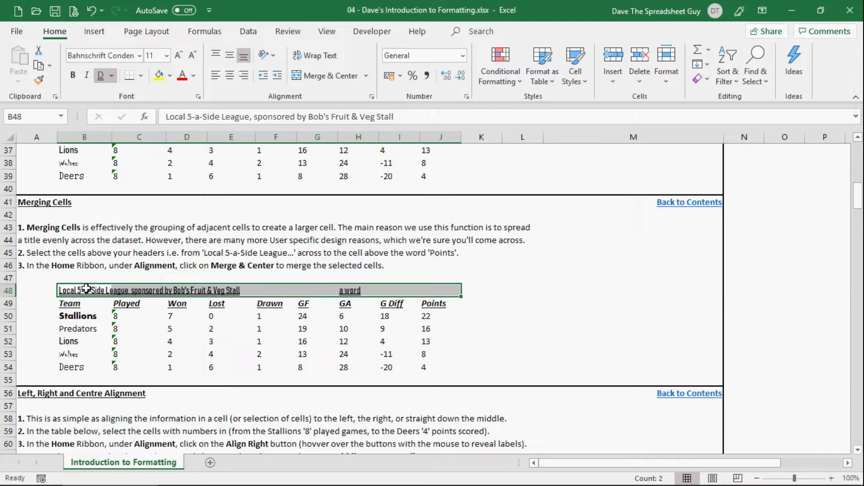
pyautogui.click(356, 292)
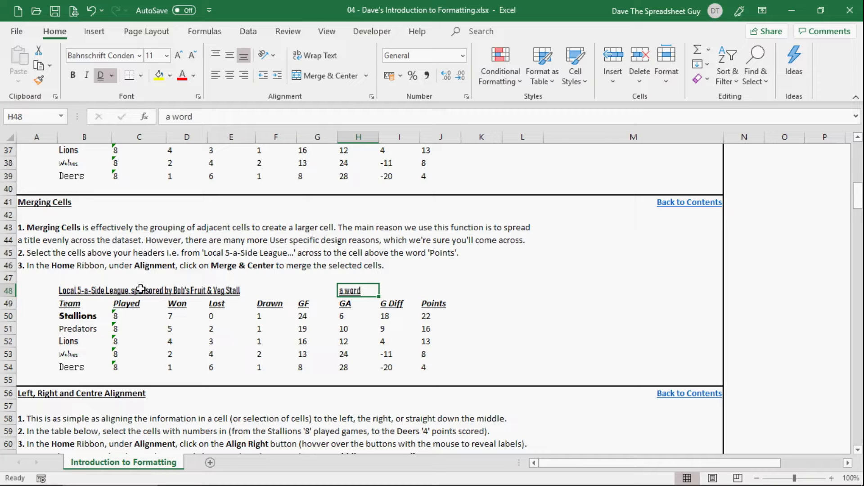
pyautogui.moveTo(76, 291); pyautogui.dragTo(450, 291)
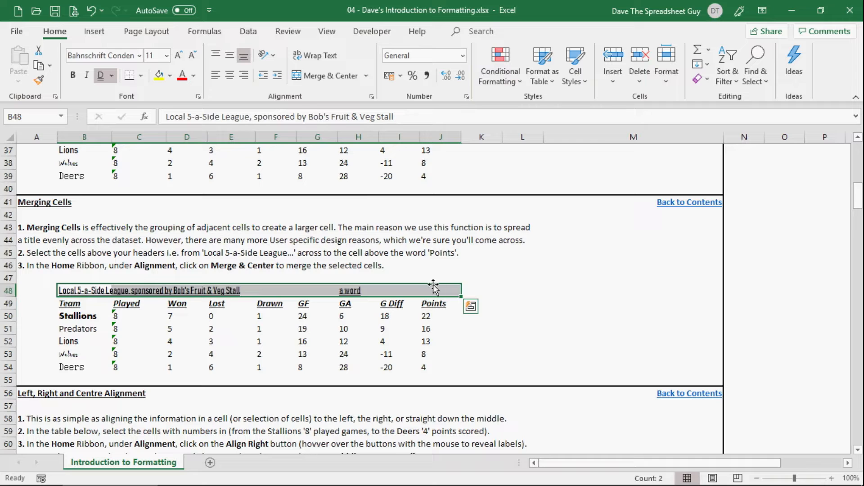
pyautogui.click(328, 76)
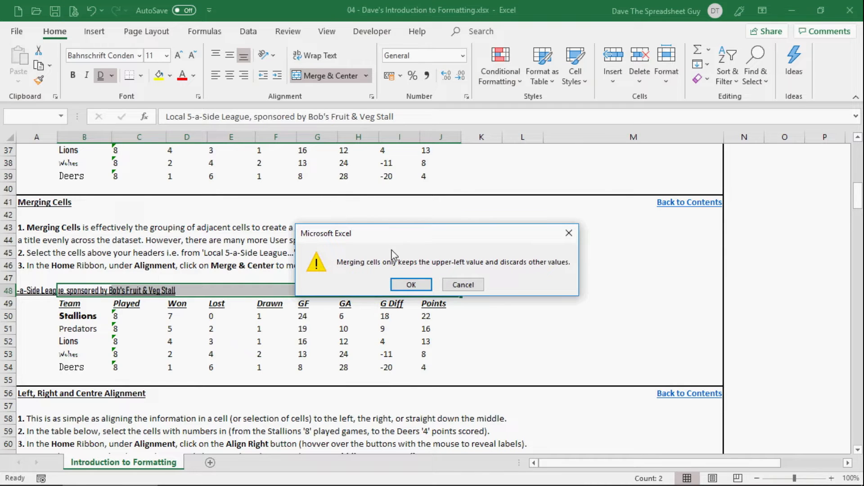
pyautogui.moveTo(415, 228); pyautogui.dragTo(411, 182)
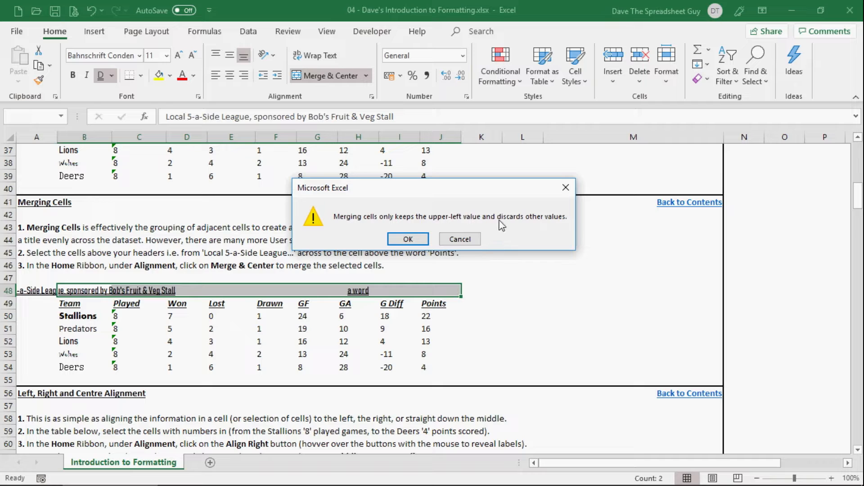
pyautogui.click(408, 240)
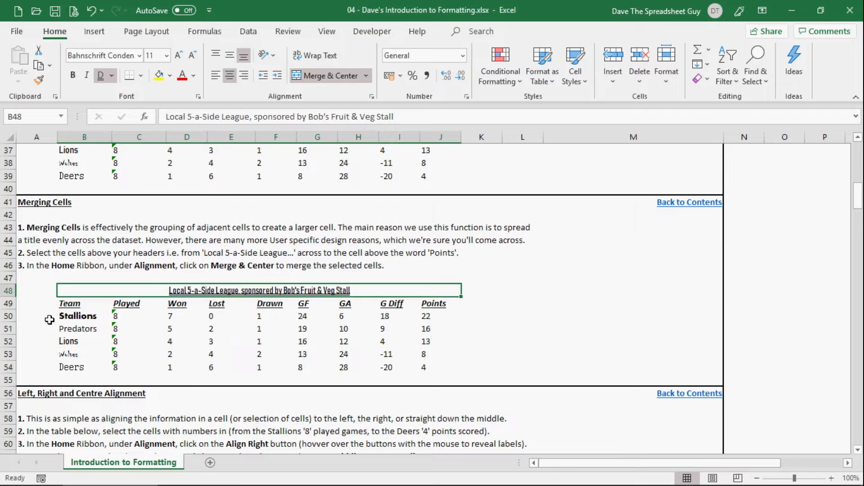
pyautogui.scroll(-4, 85, 345)
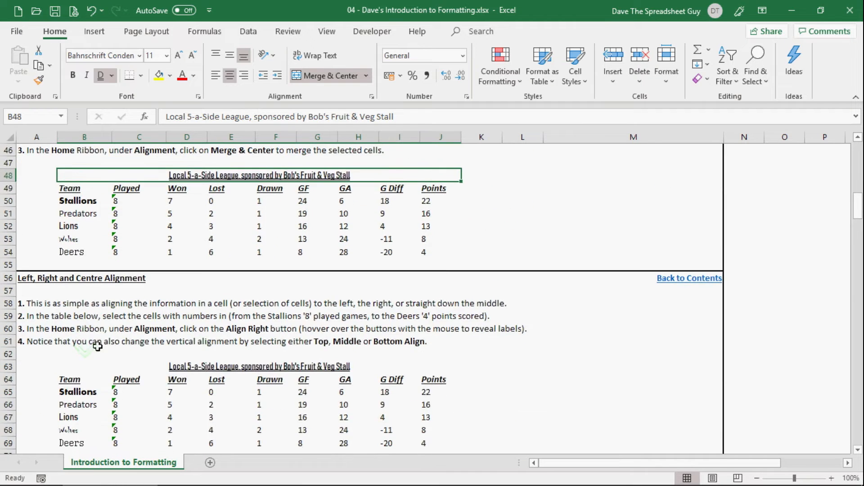
# Try left, centre and right alignment on the Stallions' Played value in C65 of the alignment table.
pyautogui.scroll(1, 193, 242)
pyautogui.scroll(-2, 259, 289)
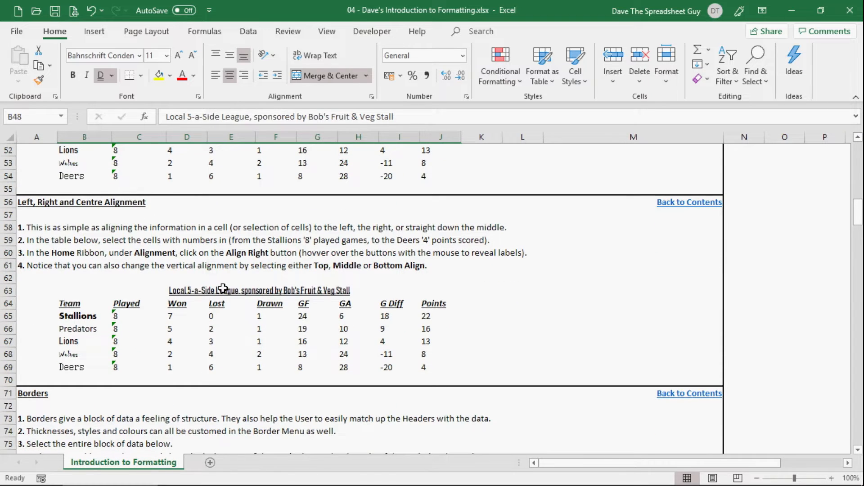
pyautogui.click(129, 317)
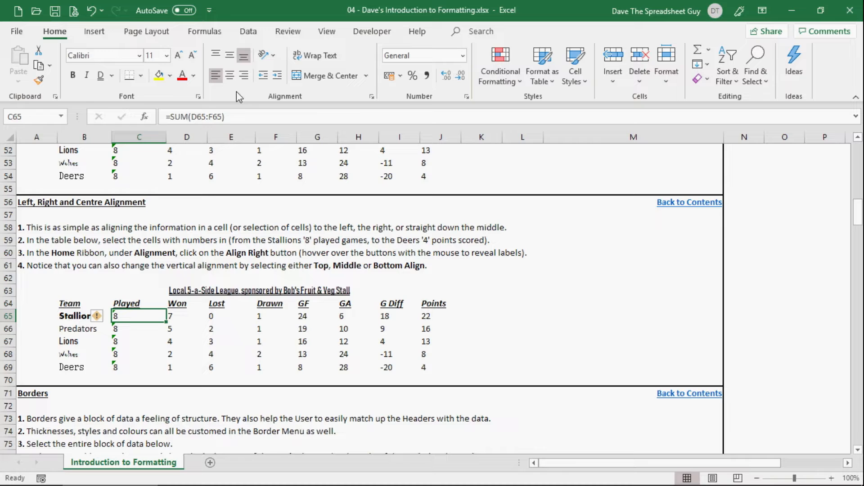
pyautogui.click(216, 77)
pyautogui.click(232, 78)
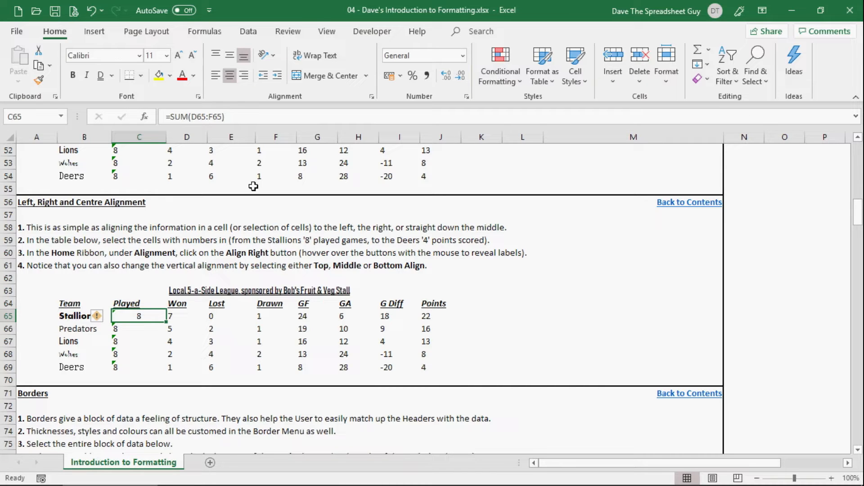
pyautogui.click(247, 79)
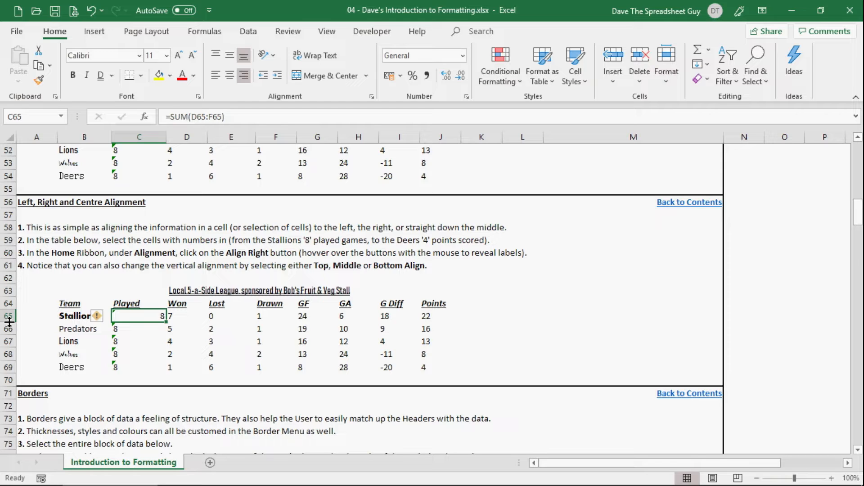
# Heighten row 65 to try middle, top and bottom alignment on C65, and restore the cell's left alignment and the row height.
pyautogui.moveTo(9, 322); pyautogui.dragTo(9, 321)
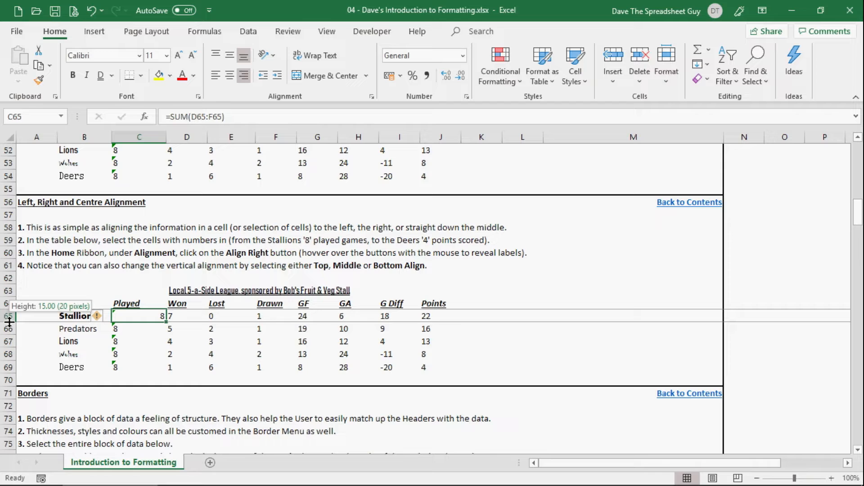
pyautogui.moveTo(9, 322); pyautogui.dragTo(9, 337)
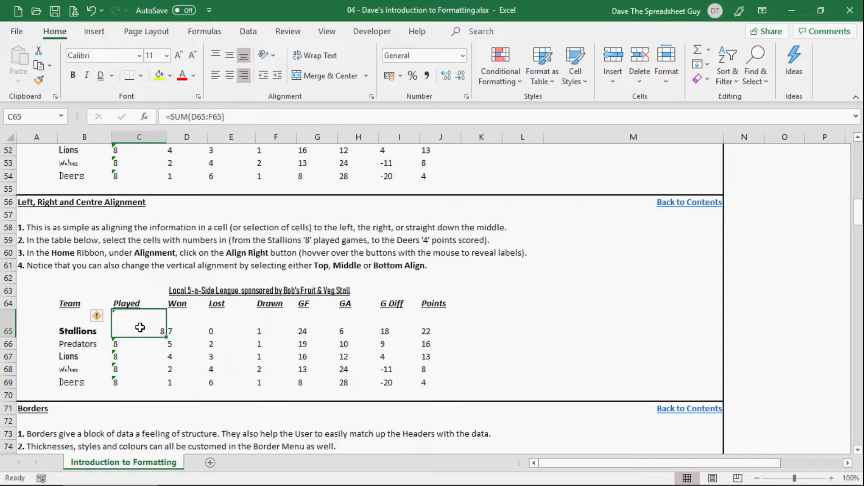
pyautogui.click(231, 58)
pyautogui.click(216, 57)
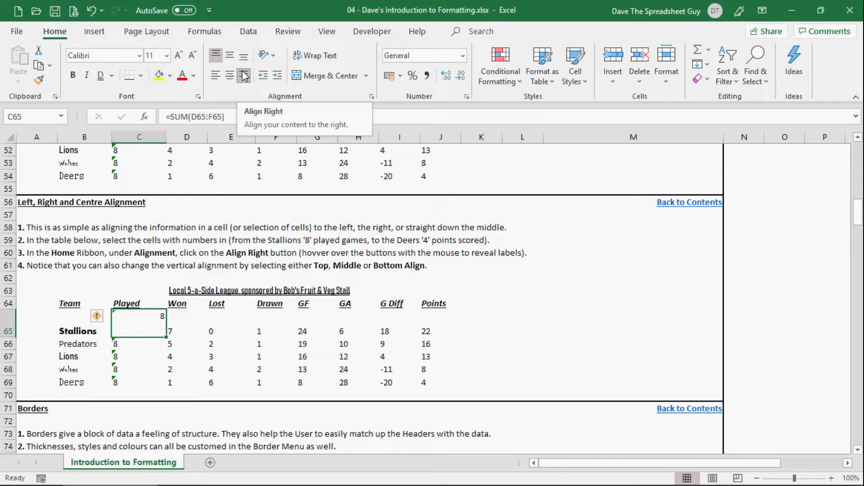
pyautogui.click(243, 56)
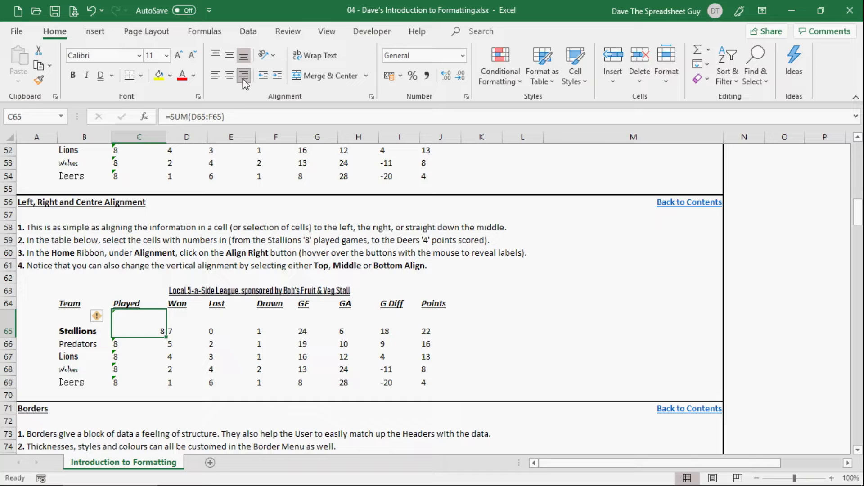
pyautogui.click(217, 76)
pyautogui.doubleClick(9, 338)
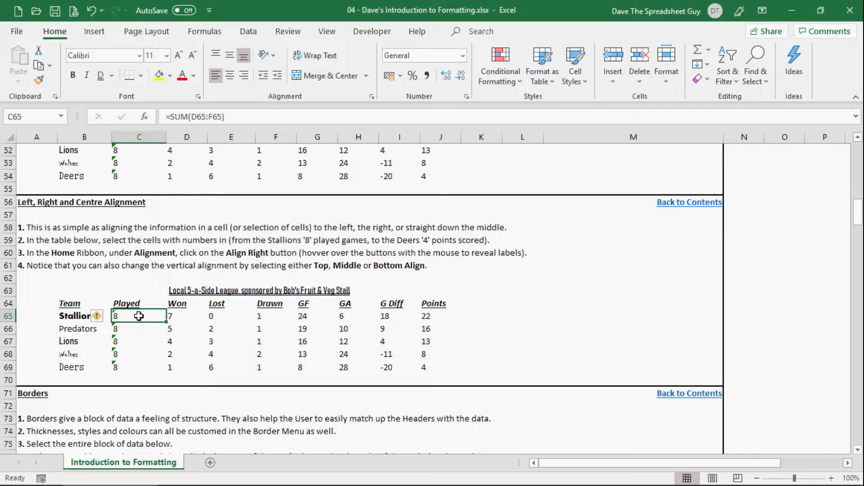
# Right-align all the numbers in C65:J69, from the Stallions' games played to the Deers' points.
pyautogui.moveTo(139, 316); pyautogui.dragTo(435, 366)
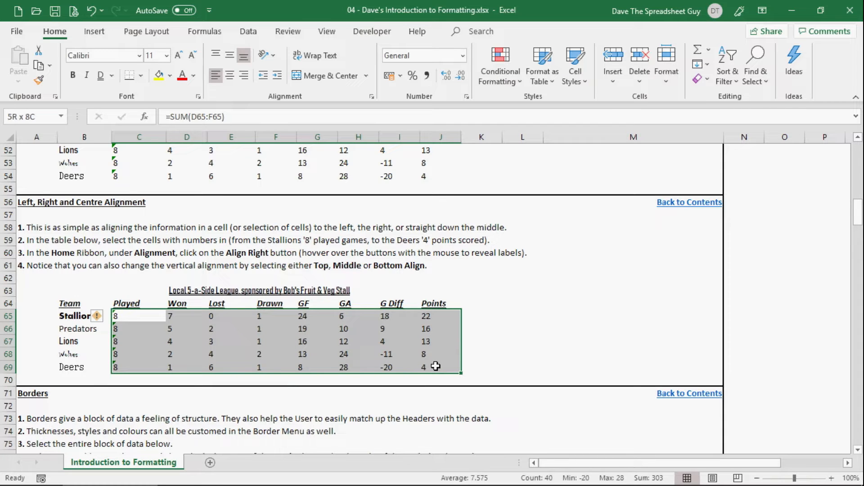
pyautogui.moveTo(435, 367); pyautogui.dragTo(436, 366)
pyautogui.click(244, 78)
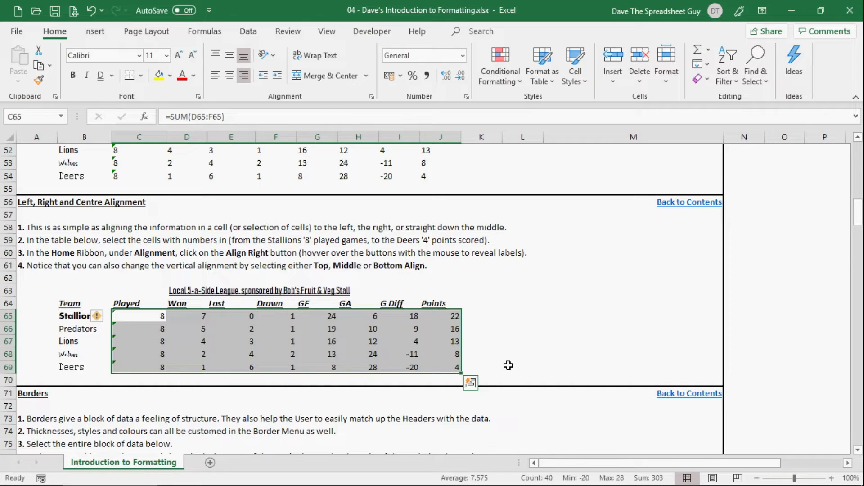
pyautogui.click(536, 339)
# In the Borders section, apply All Borders to the whole league table B80:J86, including its title.
pyautogui.scroll(-5, 537, 339)
pyautogui.scroll(-1, 537, 339)
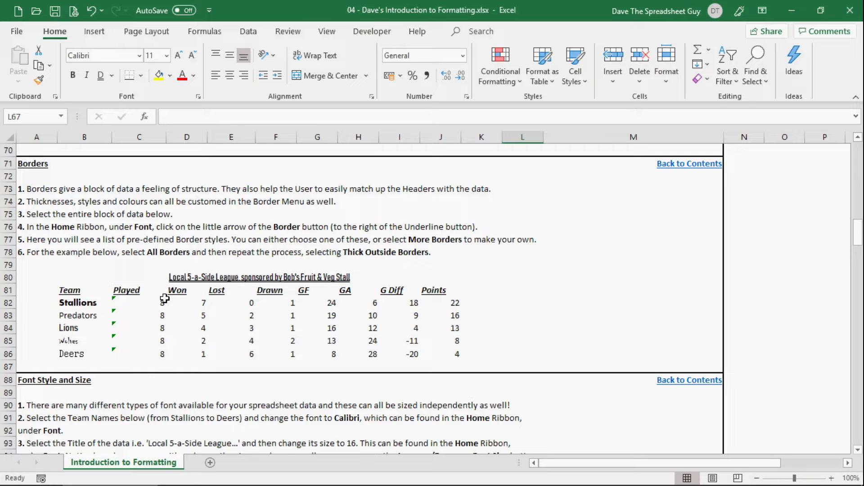
pyautogui.click(143, 277)
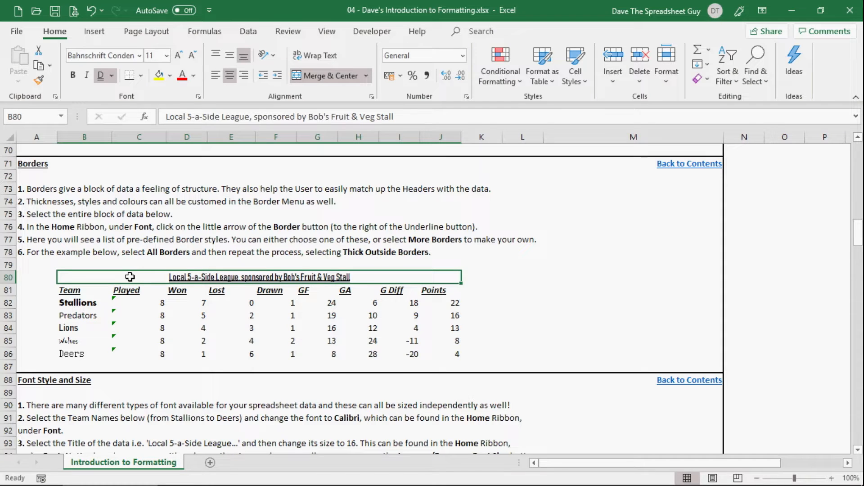
pyautogui.moveTo(129, 277); pyautogui.dragTo(123, 356)
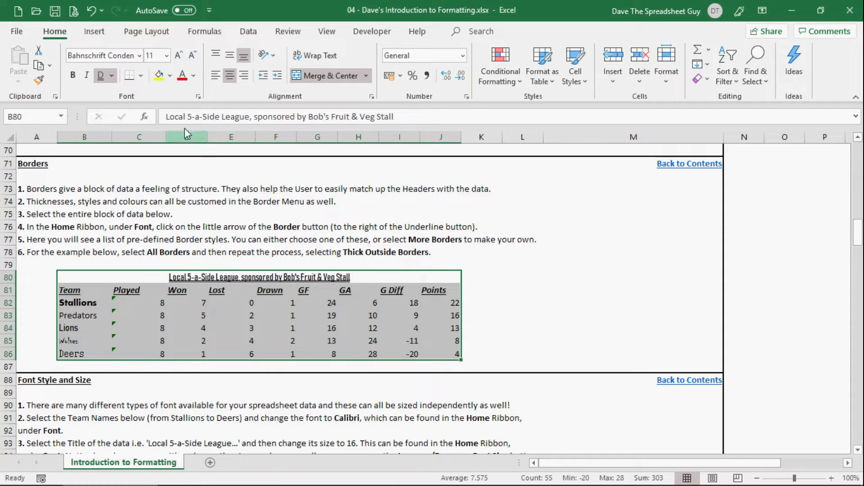
pyautogui.click(141, 75)
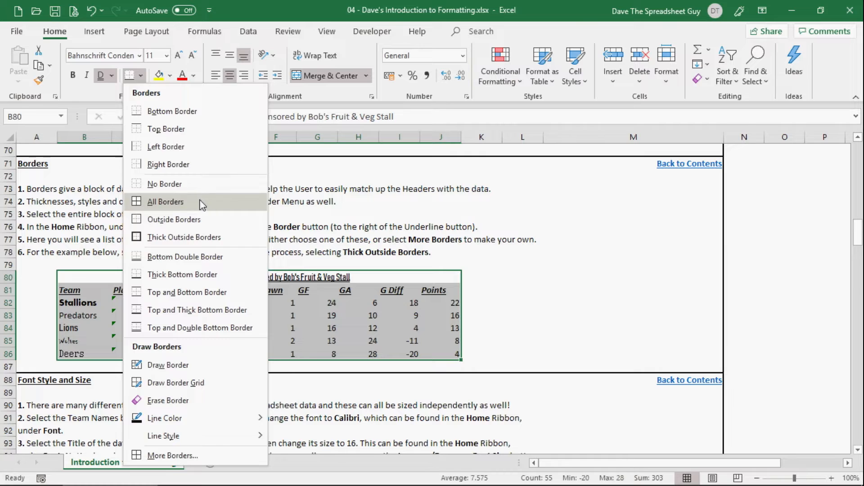
pyautogui.click(182, 201)
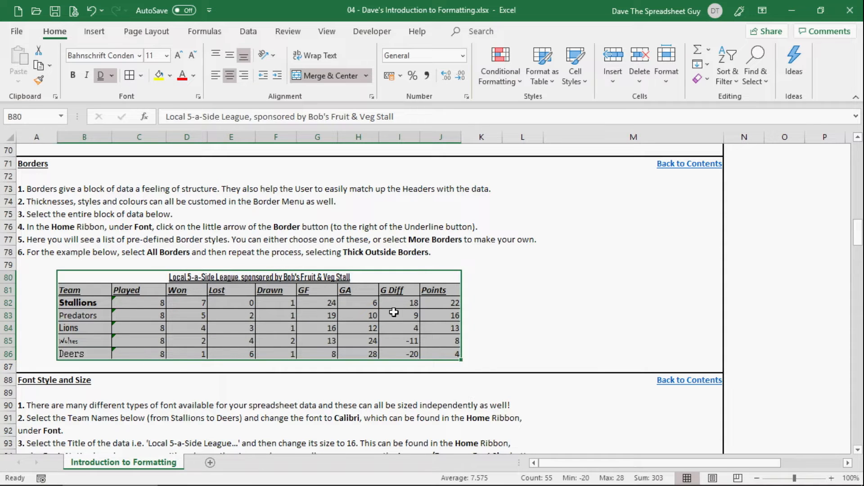
pyautogui.click(504, 312)
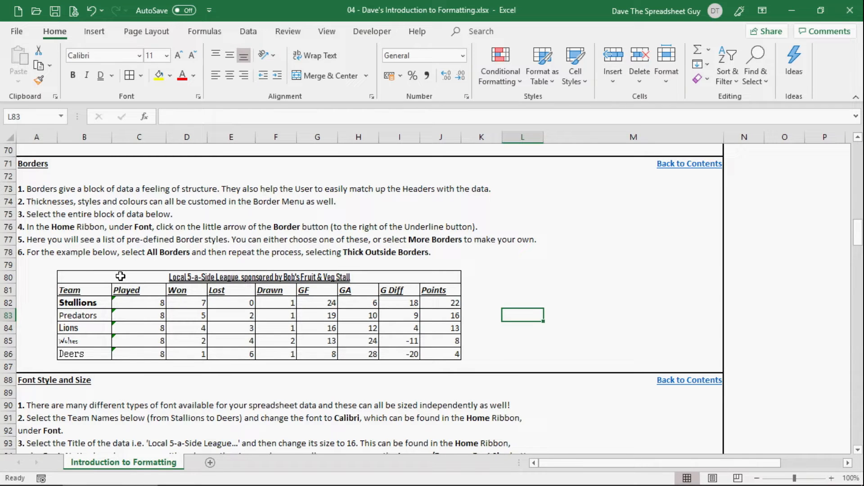
# Add Thick Outside Borders around the league table B80:J86.
pyautogui.moveTo(121, 276); pyautogui.dragTo(127, 354)
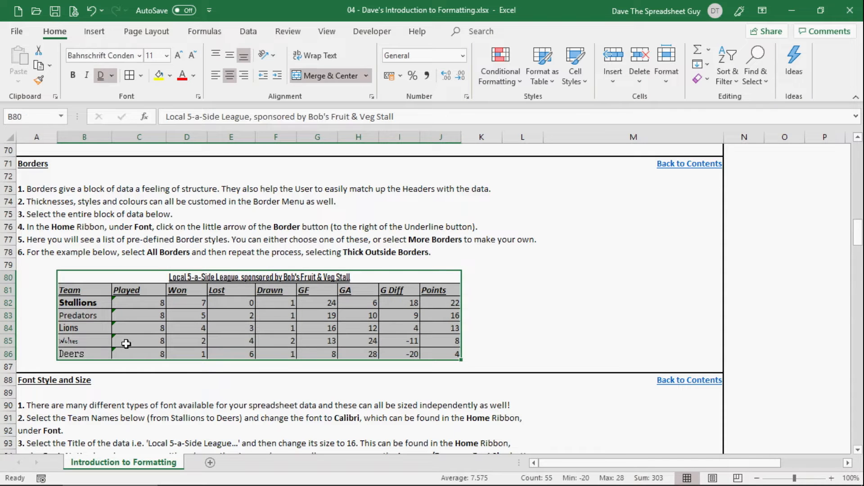
pyautogui.click(142, 75)
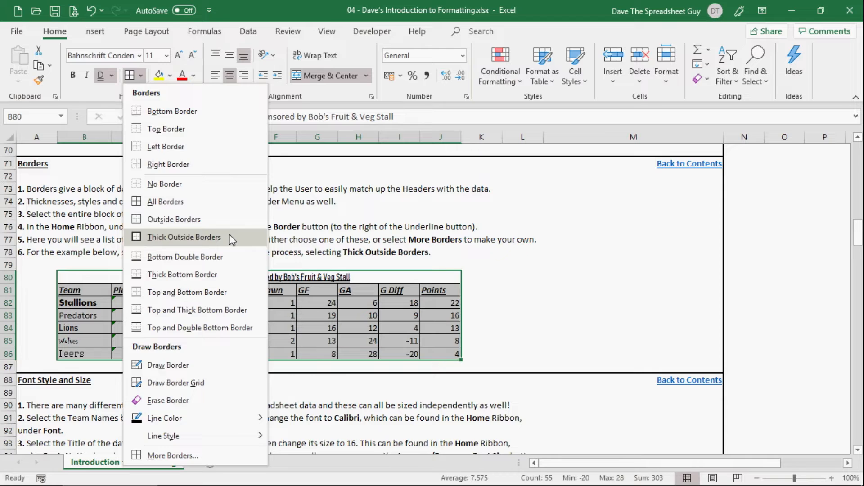
pyautogui.click(218, 237)
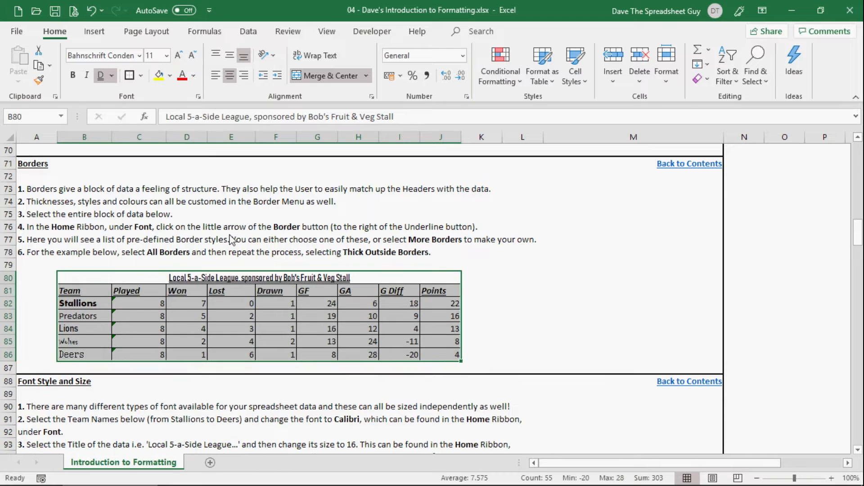
pyautogui.click(524, 314)
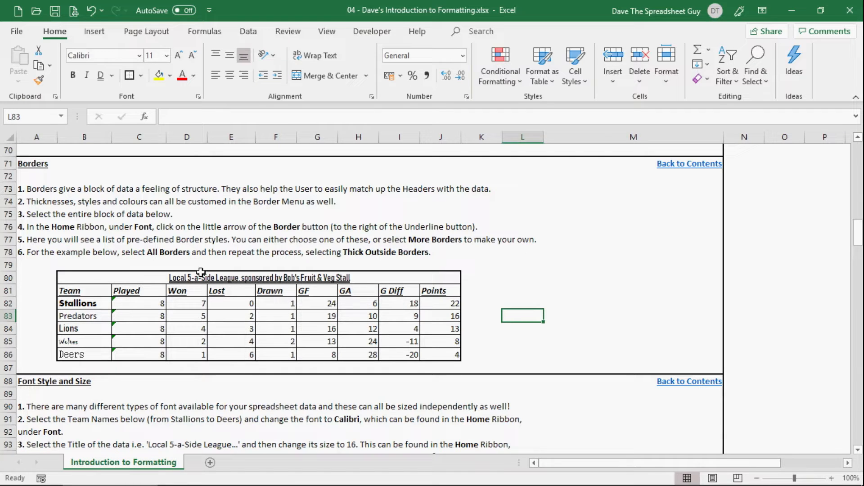
# Examine the custom border line styles and colour palette for B80:J86, leaving the border settings without applying changes.
pyautogui.moveTo(124, 276); pyautogui.dragTo(122, 353)
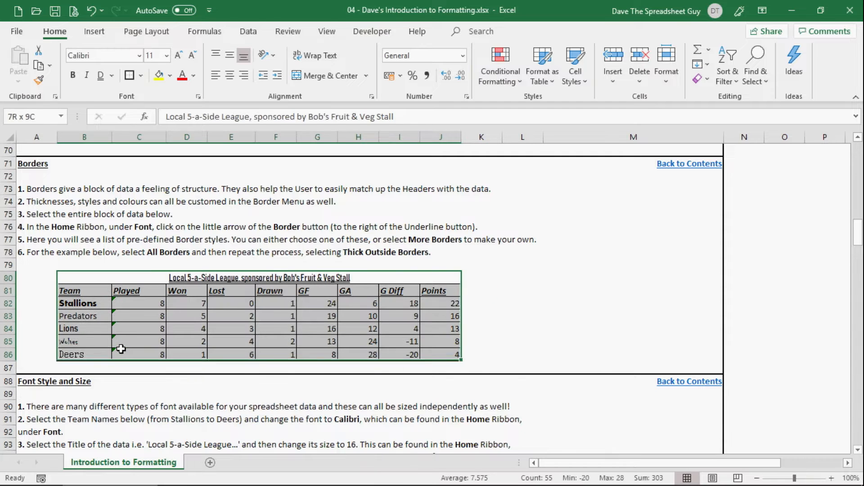
pyautogui.click(142, 76)
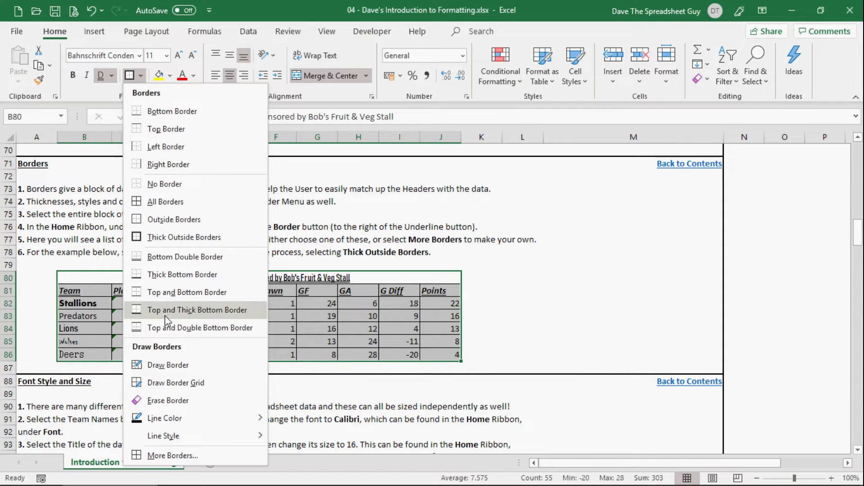
pyautogui.click(193, 453)
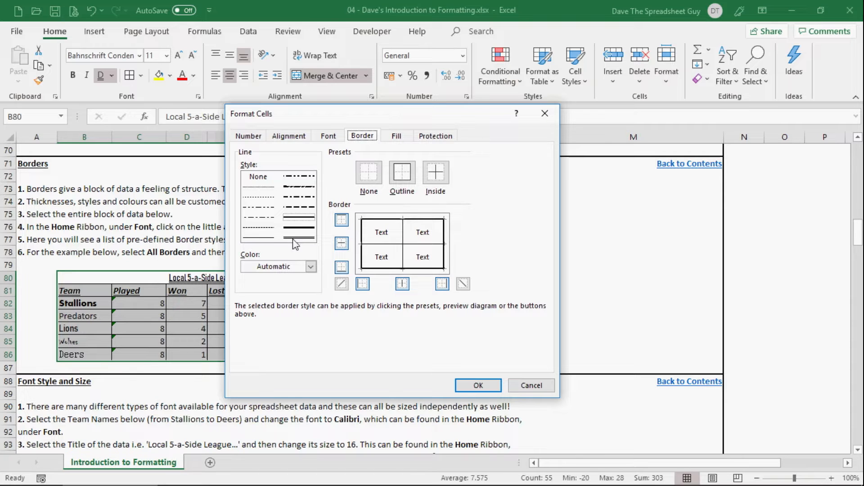
pyautogui.click(311, 268)
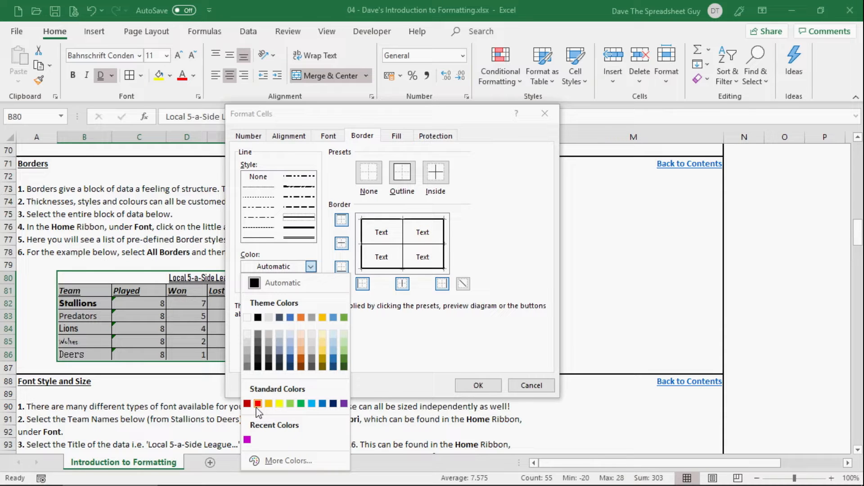
pyautogui.click(311, 267)
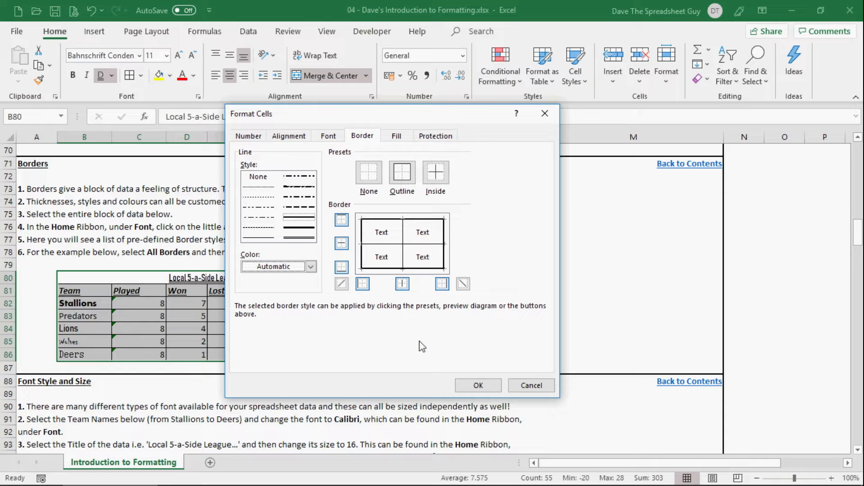
pyautogui.click(531, 385)
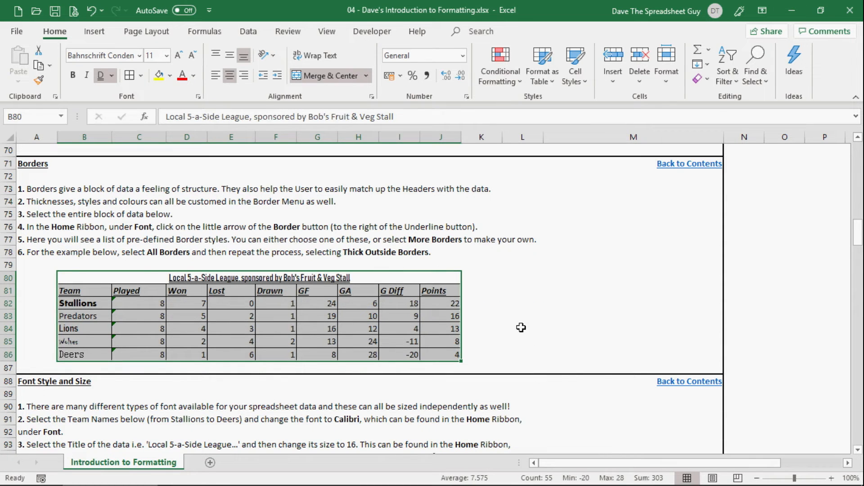
pyautogui.click(561, 319)
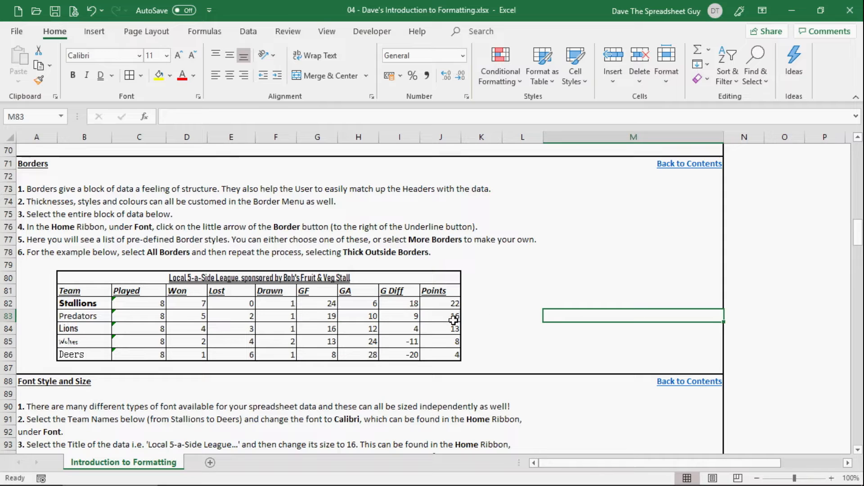
# In the Font Style and Size section, change the team names in B99:B103, Stallions to Deers, to the Calibri font.
pyautogui.scroll(-4, 473, 325)
pyautogui.scroll(-1, 481, 326)
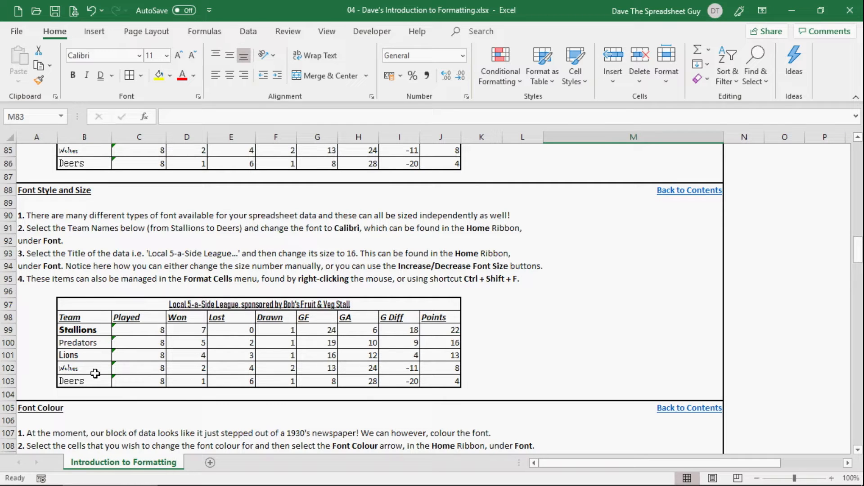
pyautogui.click(104, 330)
pyautogui.moveTo(103, 330); pyautogui.dragTo(98, 381)
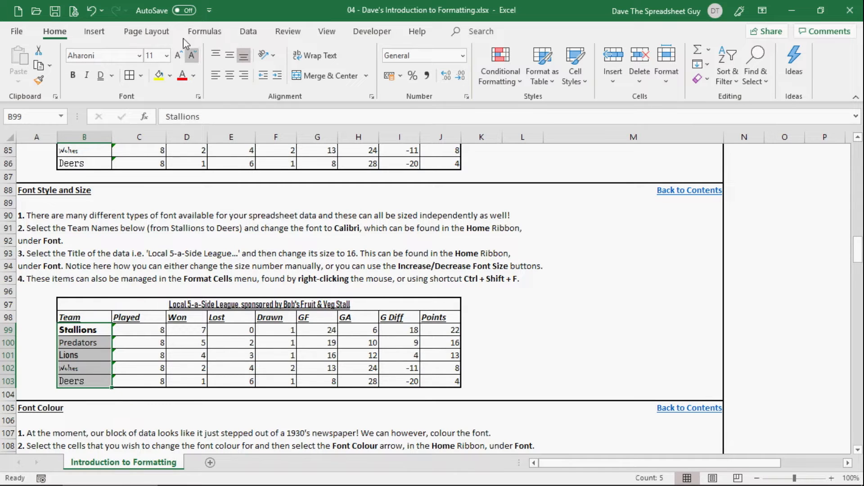
pyautogui.click(140, 56)
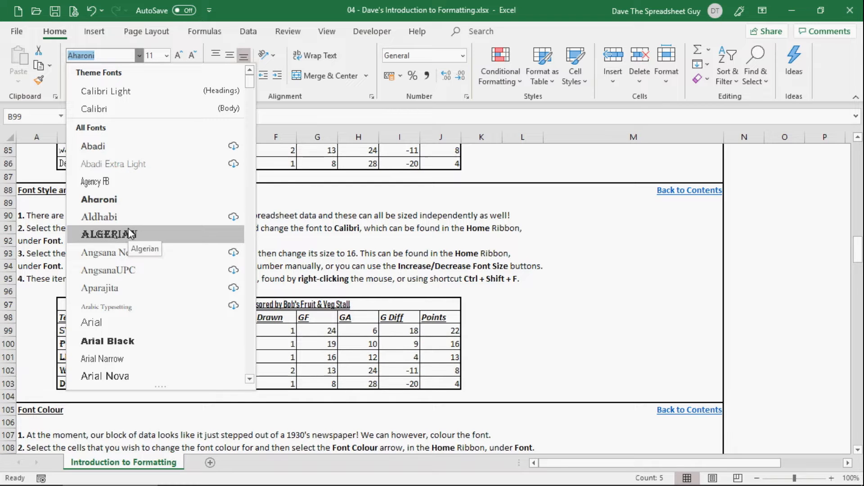
pyautogui.click(139, 109)
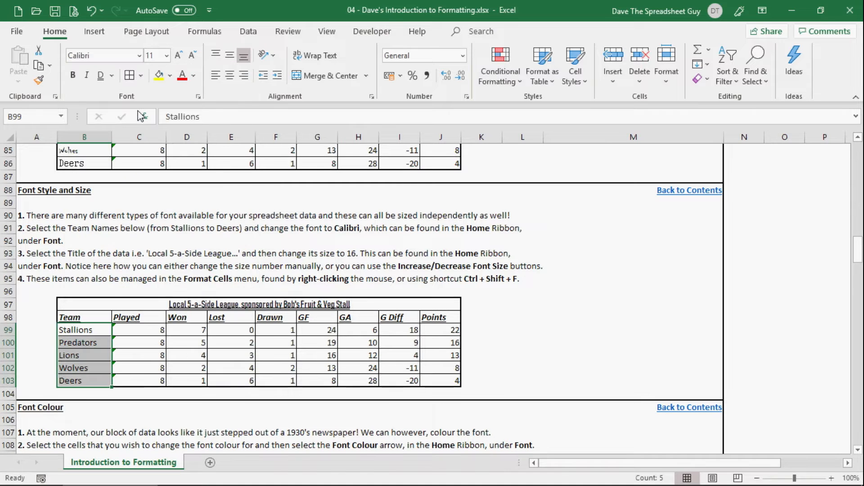
pyautogui.click(123, 336)
pyautogui.click(79, 344)
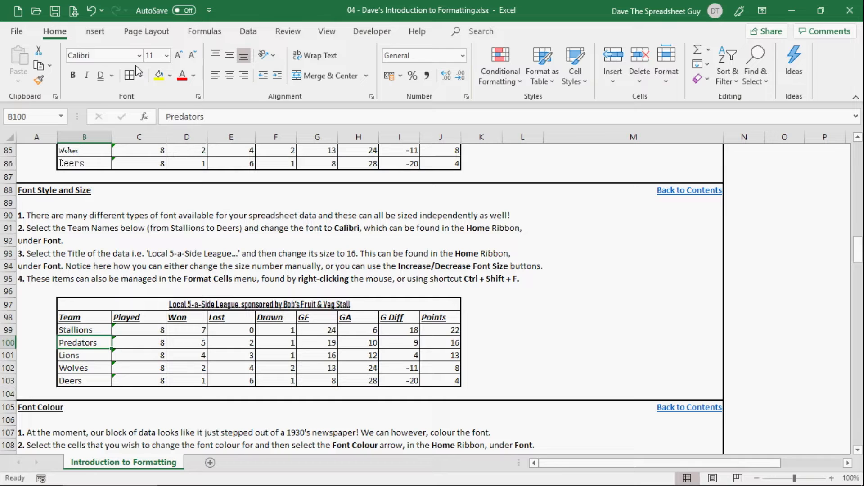
# Try increasing the font size of the league title in B97 stepwise to 18, and decrease it back to 11.
pyautogui.click(216, 301)
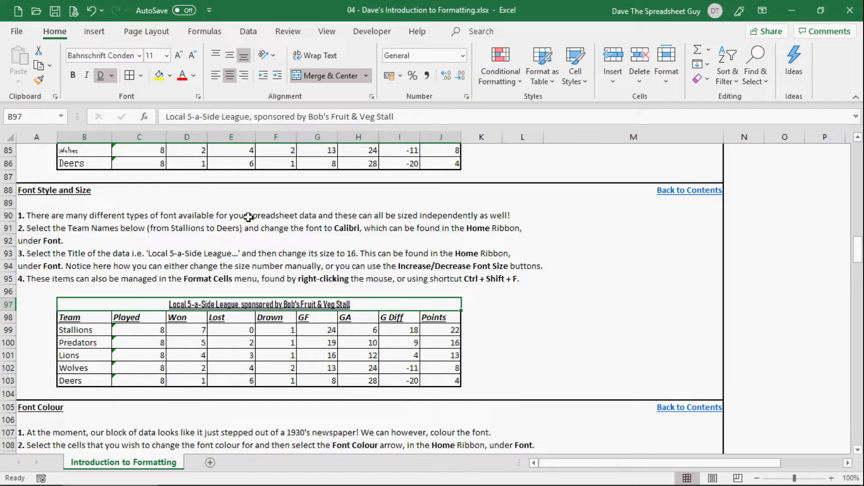
pyautogui.click(180, 56)
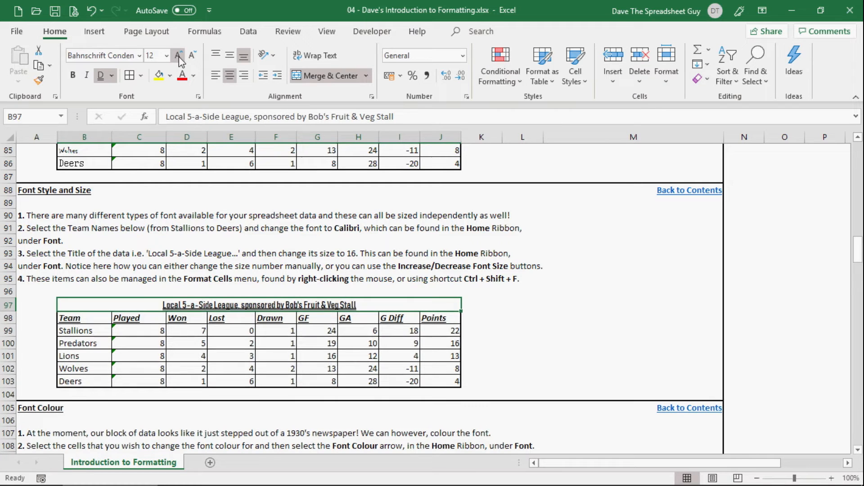
pyautogui.click(179, 56)
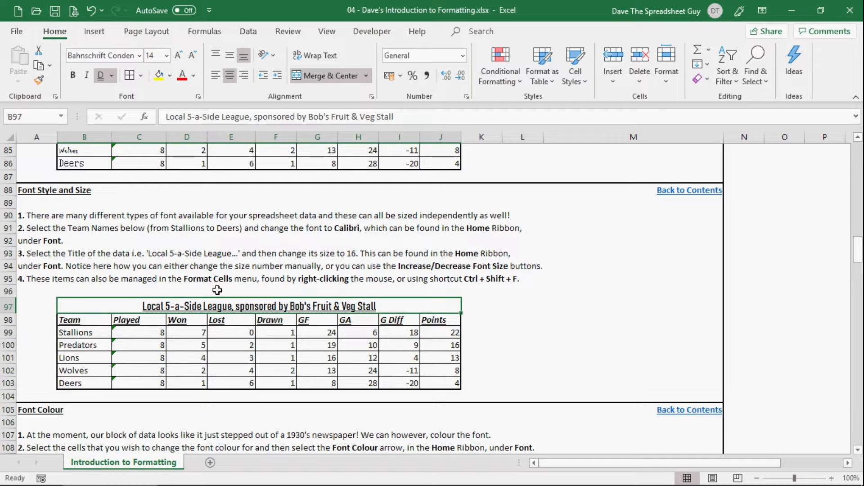
pyautogui.click(179, 55)
pyautogui.click(179, 54)
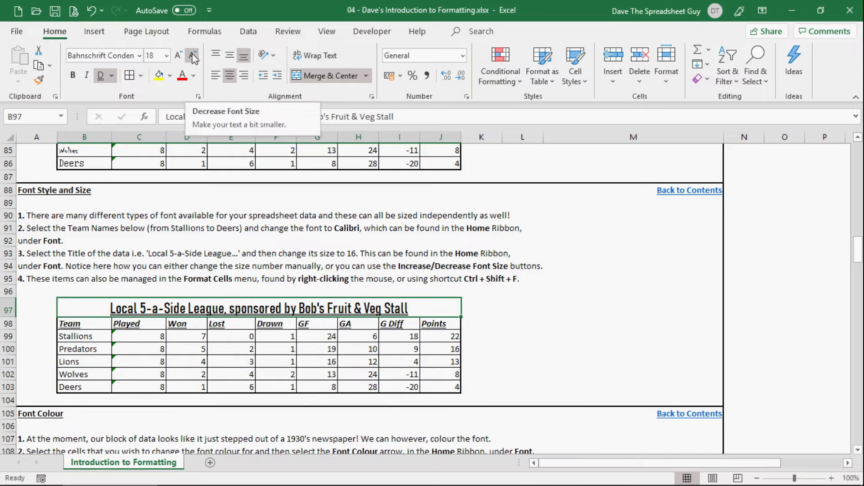
pyautogui.click(193, 56)
pyautogui.click(192, 56)
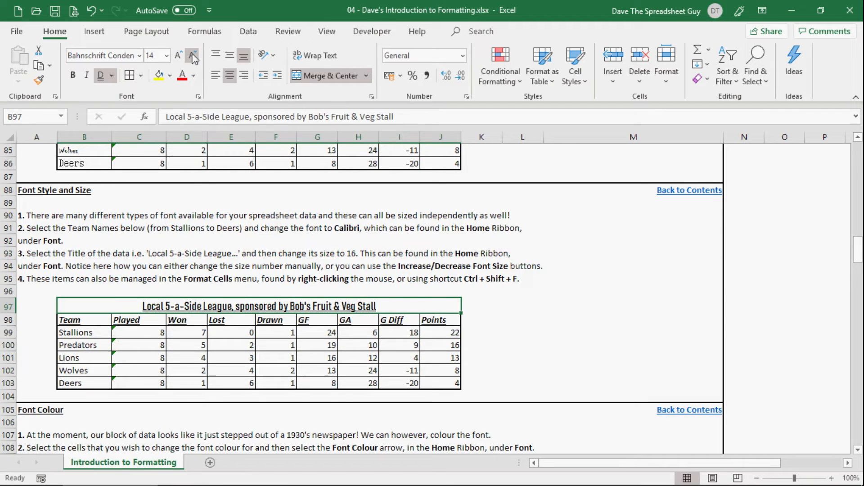
pyautogui.click(193, 56)
pyautogui.click(192, 57)
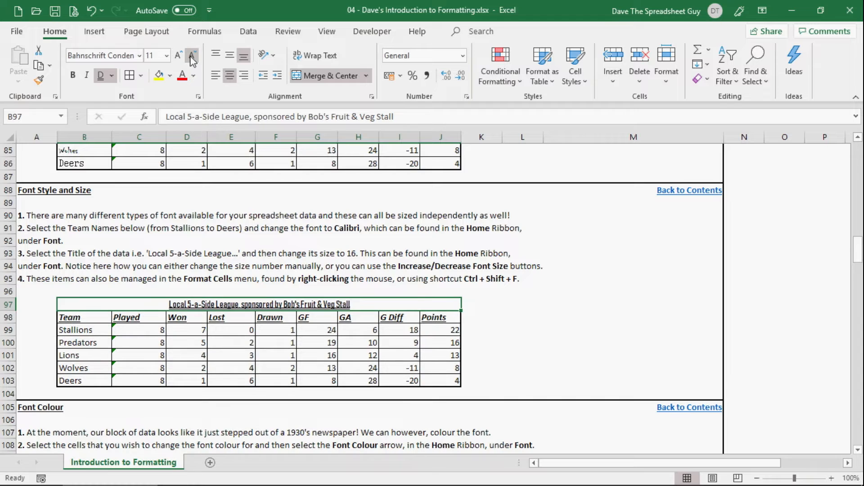
# Set the font size of the league title in B97 to 16.
pyautogui.click(167, 58)
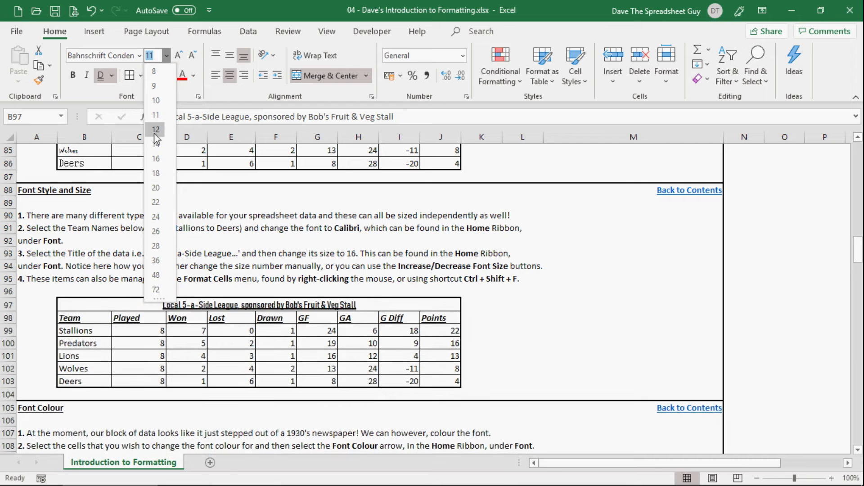
pyautogui.click(154, 118)
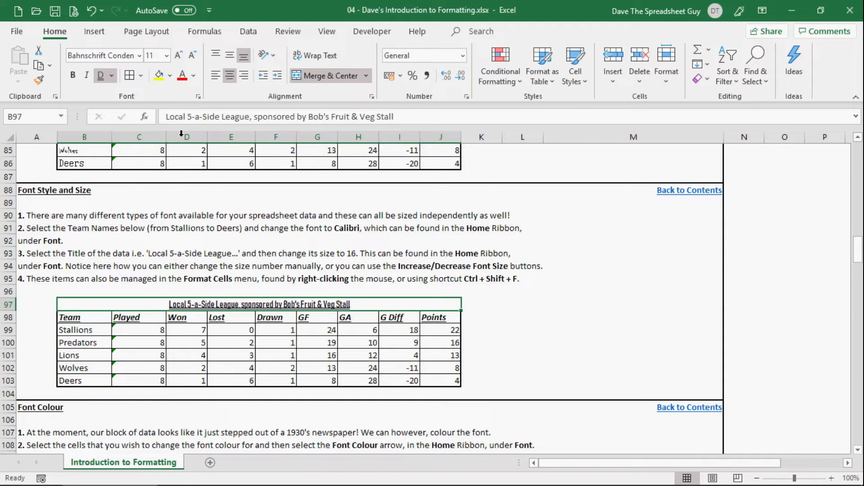
pyautogui.click(156, 55)
pyautogui.write('16')
pyautogui.press('Return')
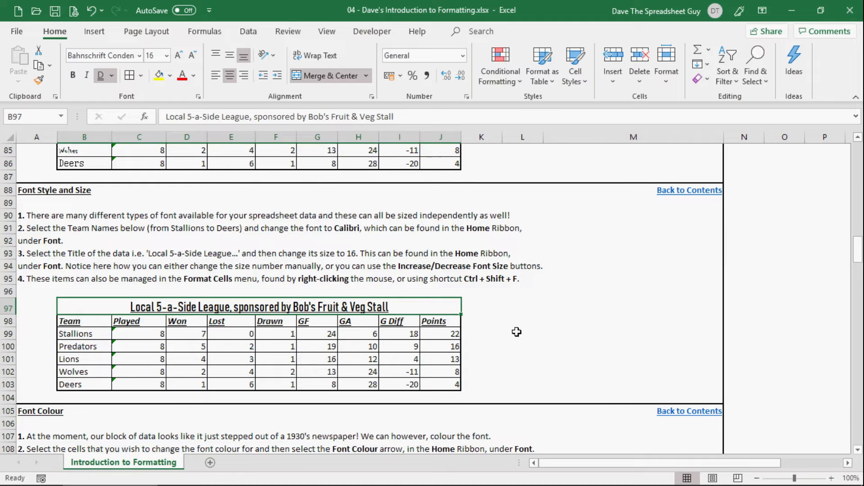
# In the Font Colour section, colour the league title in B116 with the standard Red font colour.
pyautogui.scroll(-6, 522, 338)
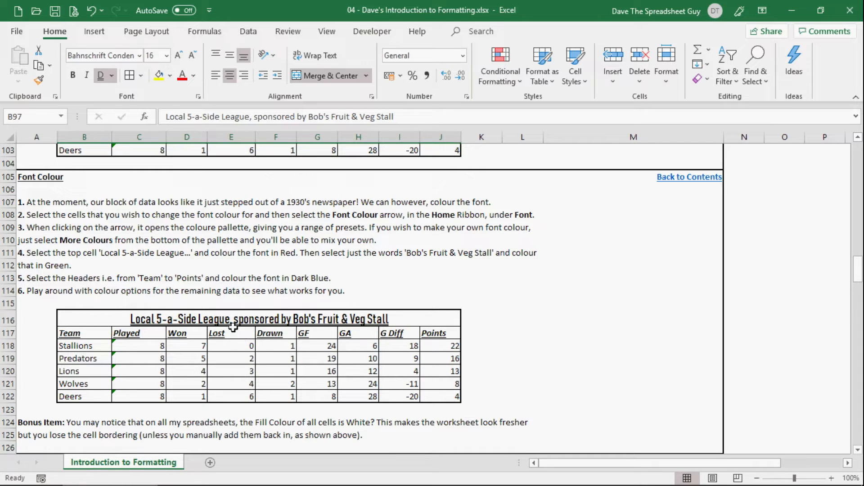
pyautogui.click(210, 319)
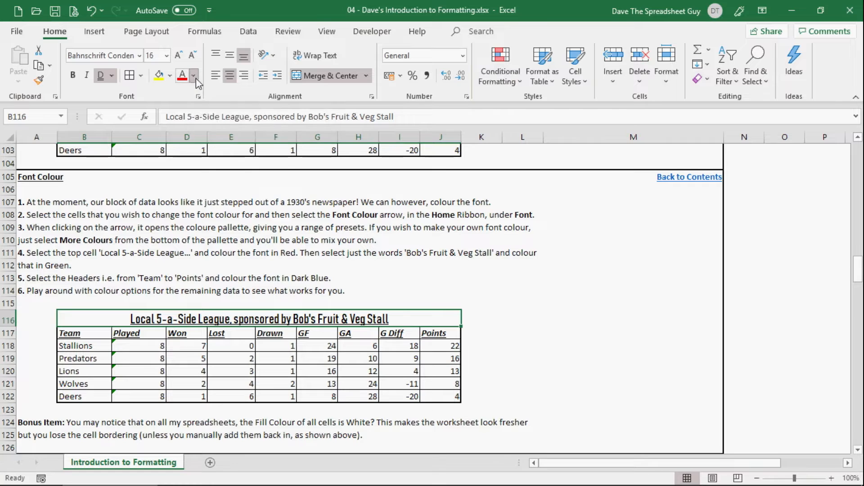
pyautogui.click(196, 77)
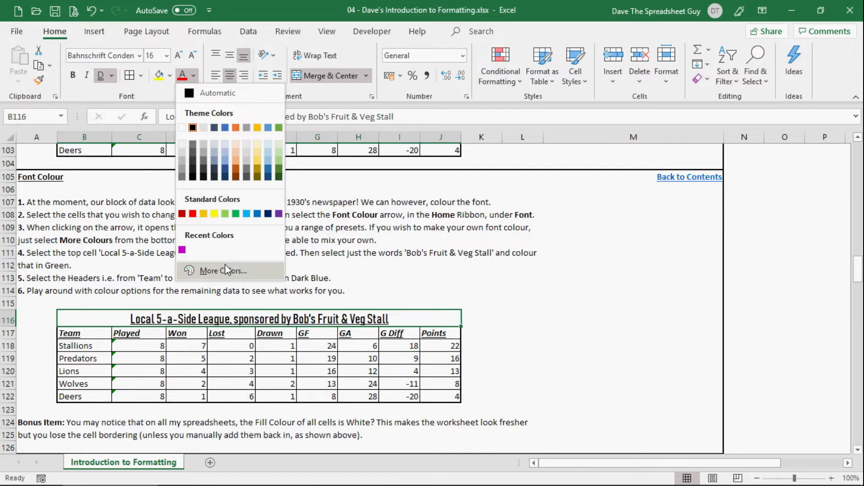
pyautogui.click(193, 214)
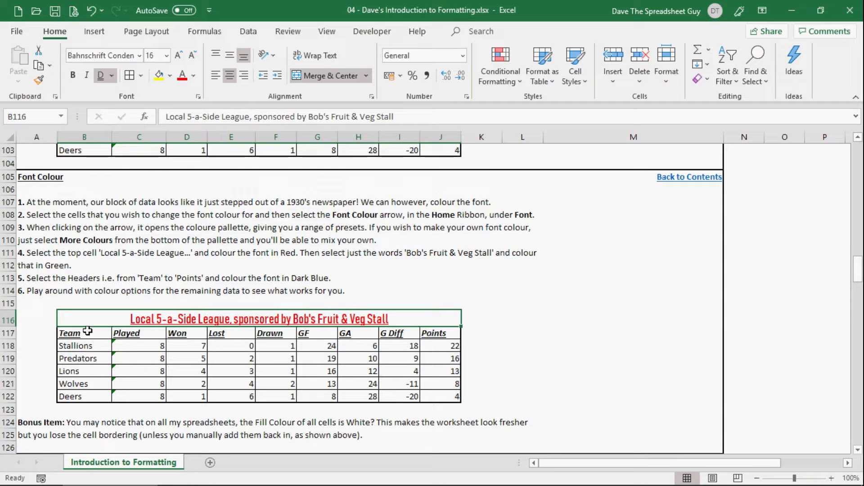
# Change the font colour of the headers and team data in B117:J122 to Blue, Accent 1, Darker 25%.
pyautogui.moveTo(87, 334); pyautogui.dragTo(438, 400)
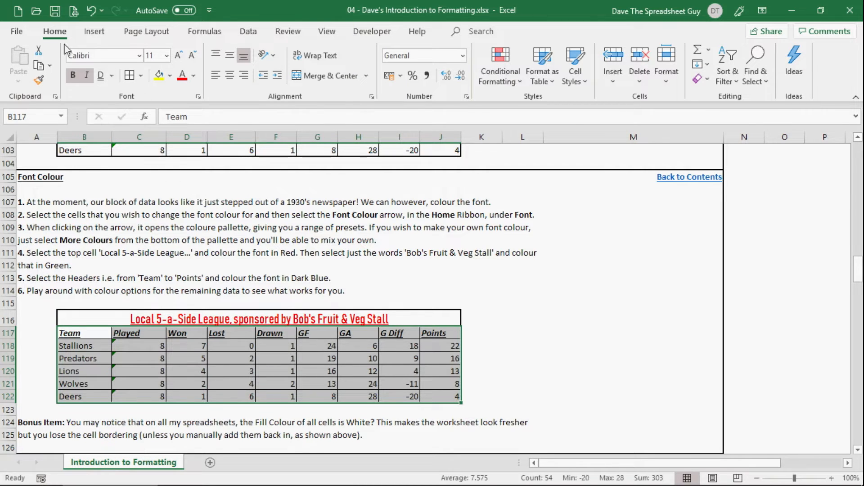
pyautogui.click(195, 77)
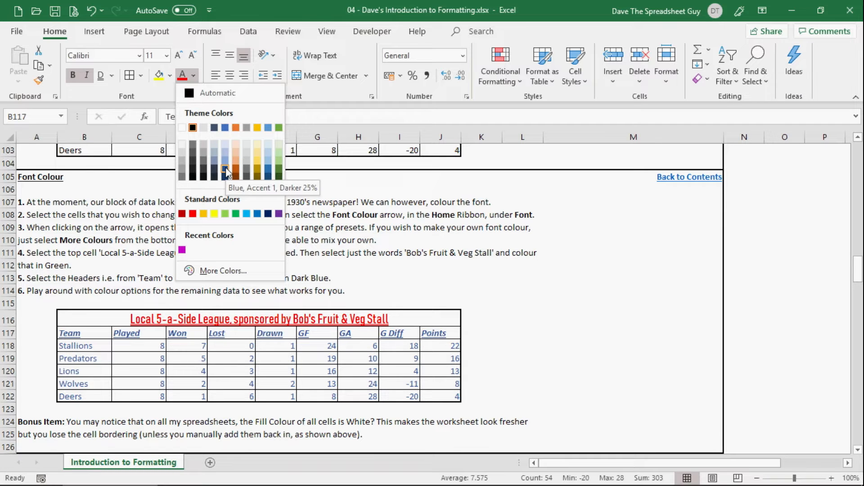
pyautogui.click(226, 166)
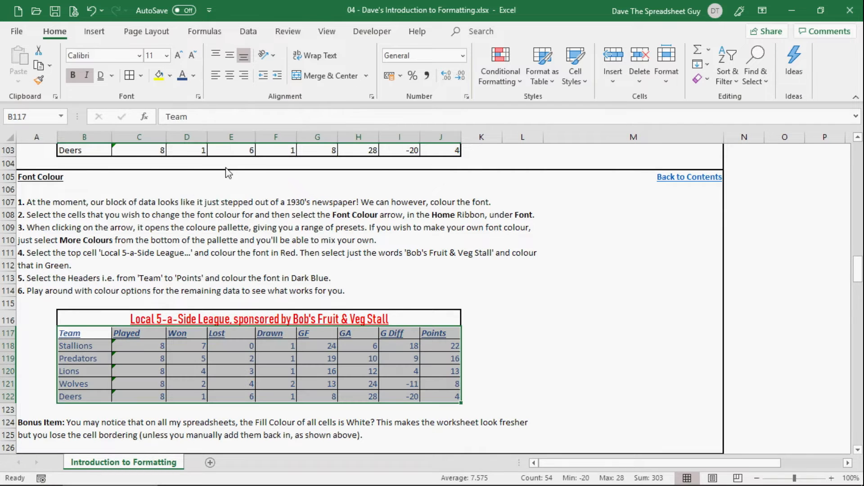
pyautogui.click(283, 353)
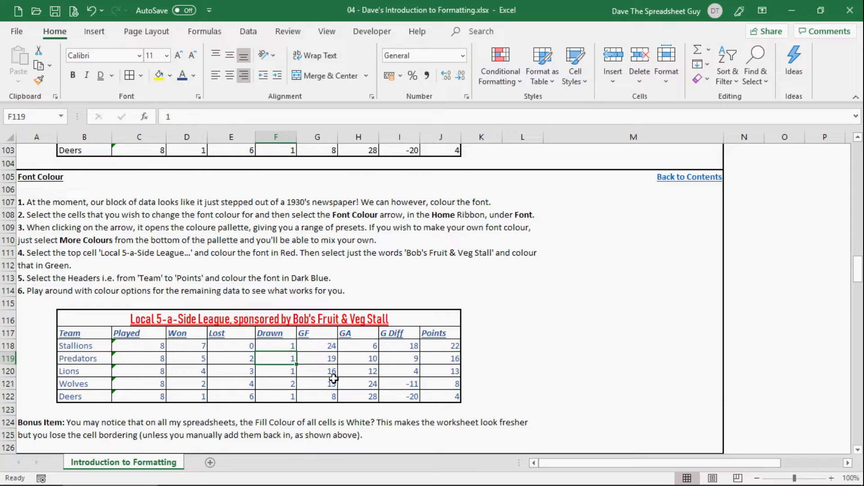
# Colour only the words "Bob's Fruit & Veg Stall" in the B116 title with the standard green font colour.
pyautogui.click(251, 319)
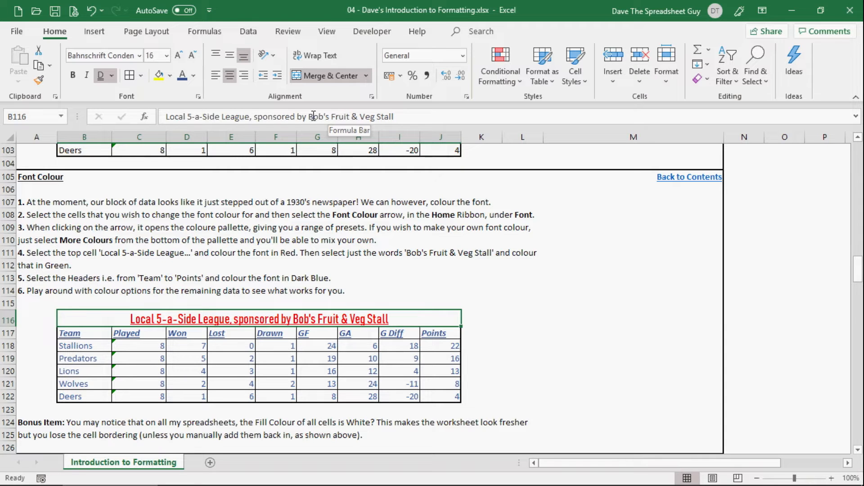
pyautogui.moveTo(310, 117); pyautogui.dragTo(419, 115)
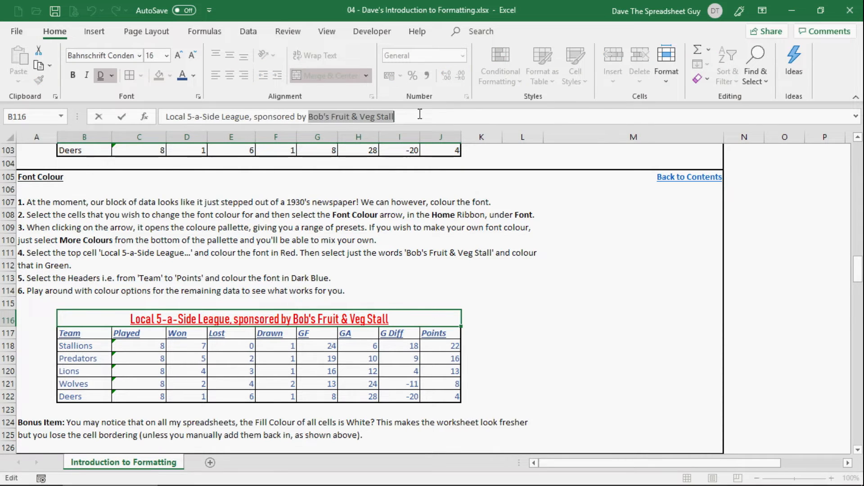
pyautogui.click(195, 77)
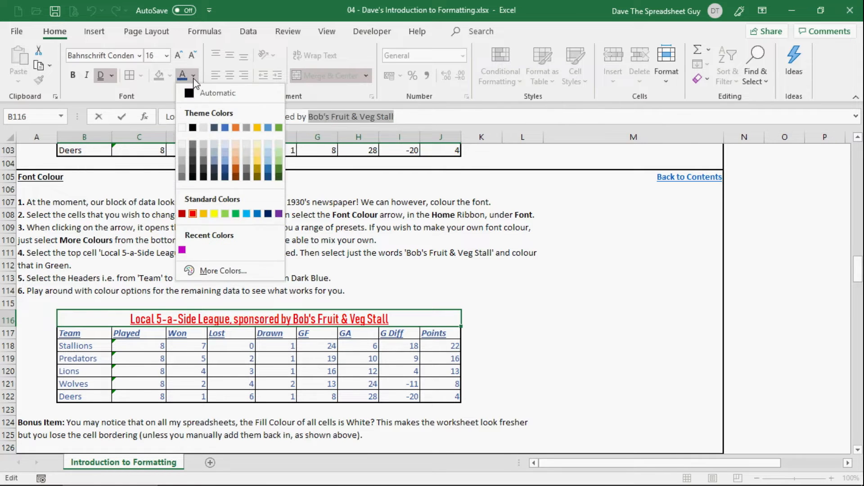
pyautogui.click(236, 214)
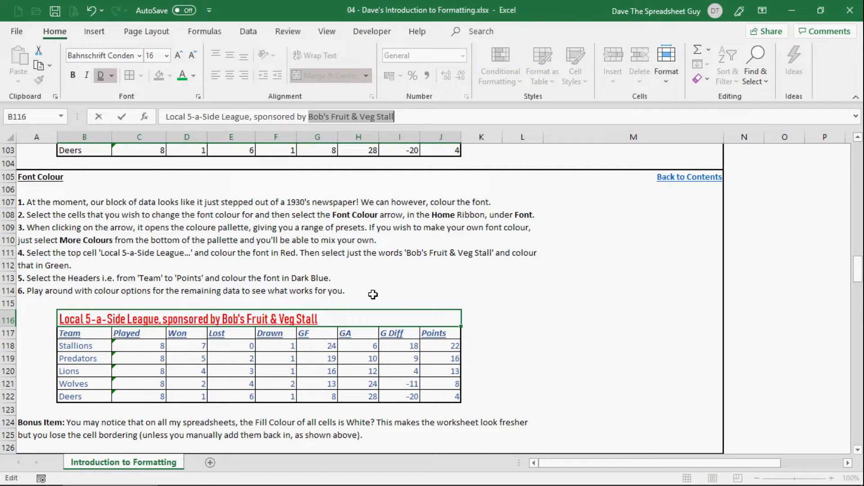
pyautogui.press('Return')
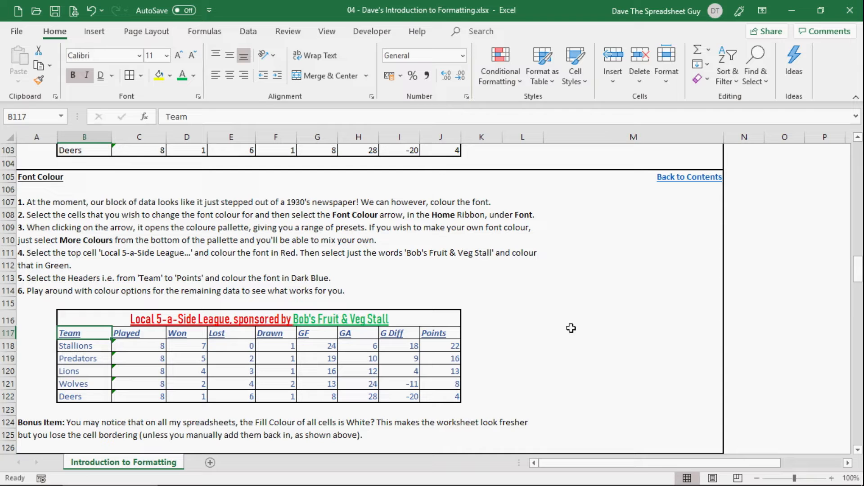
# In the Cell Colour section, fill the whole league table B133:J139, including its title, with Blue, Accent 5, Lighter 60%.
pyautogui.scroll(-1, 572, 328)
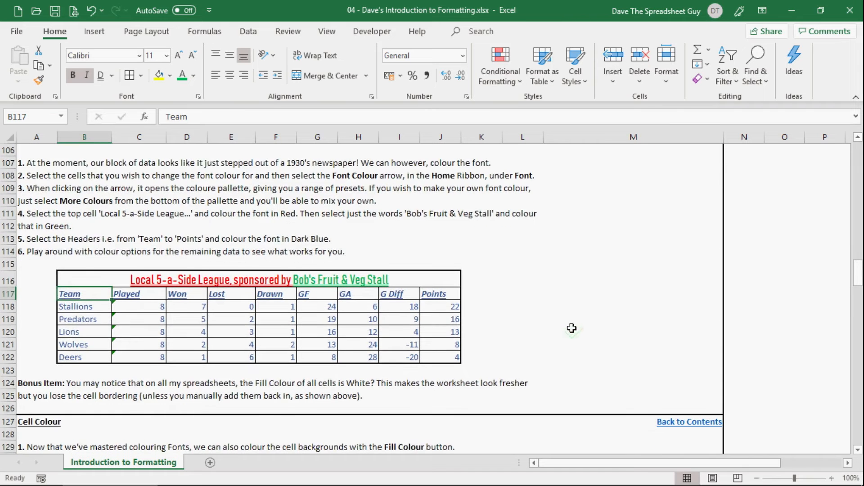
pyautogui.scroll(1, 572, 328)
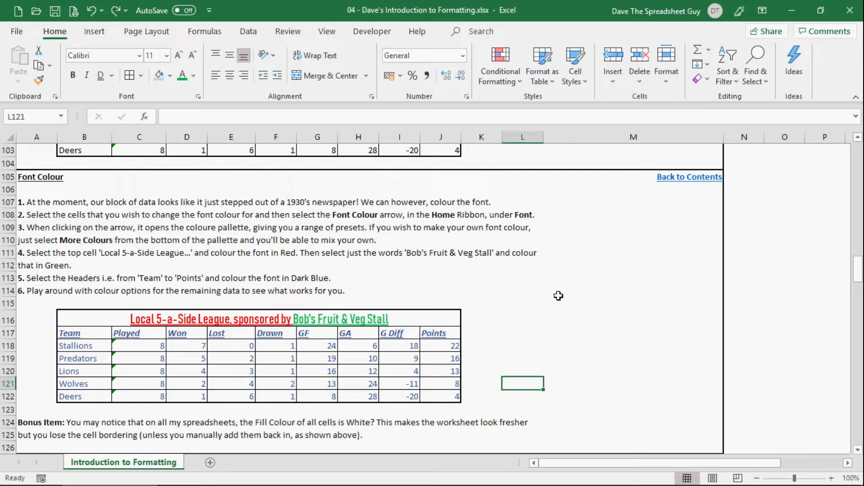
pyautogui.scroll(-7, 570, 326)
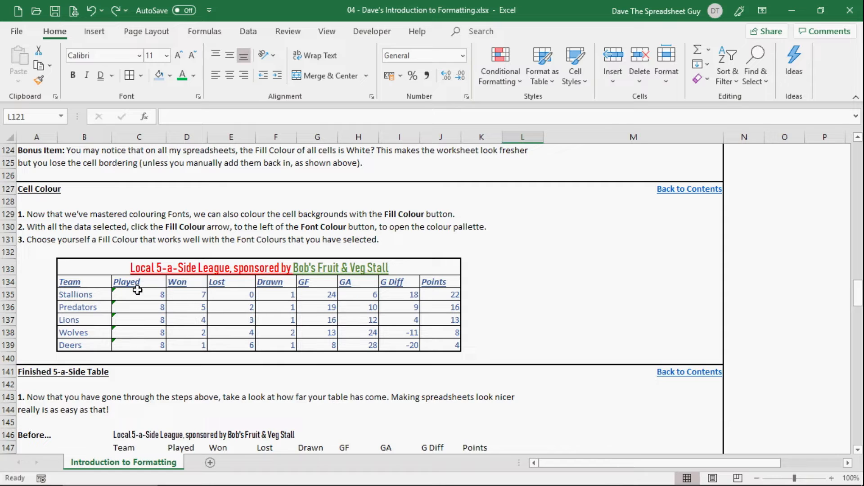
pyautogui.click(107, 267)
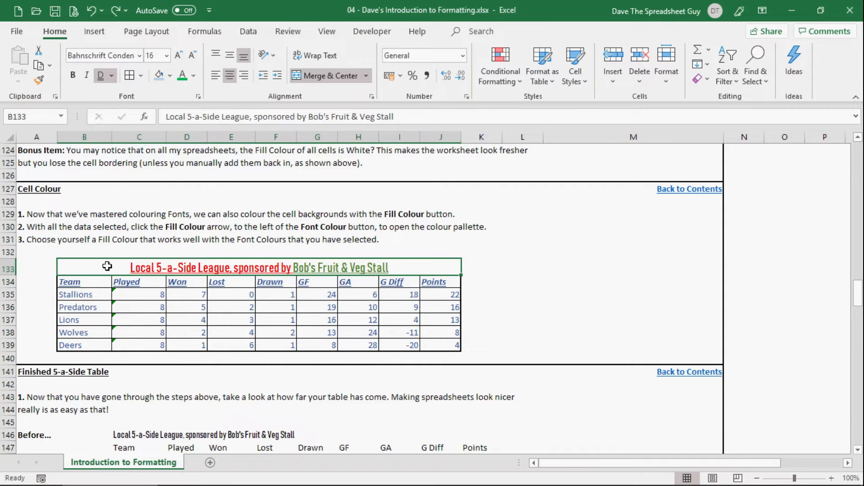
pyautogui.moveTo(107, 267); pyautogui.dragTo(140, 341)
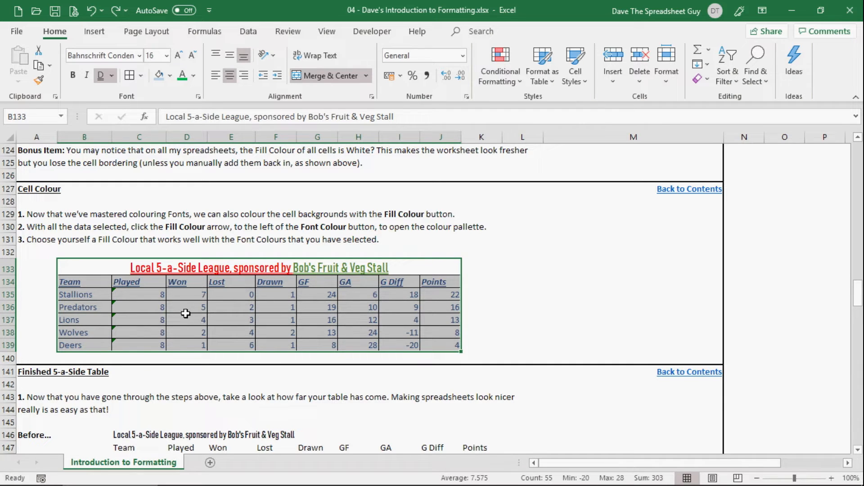
pyautogui.click(171, 78)
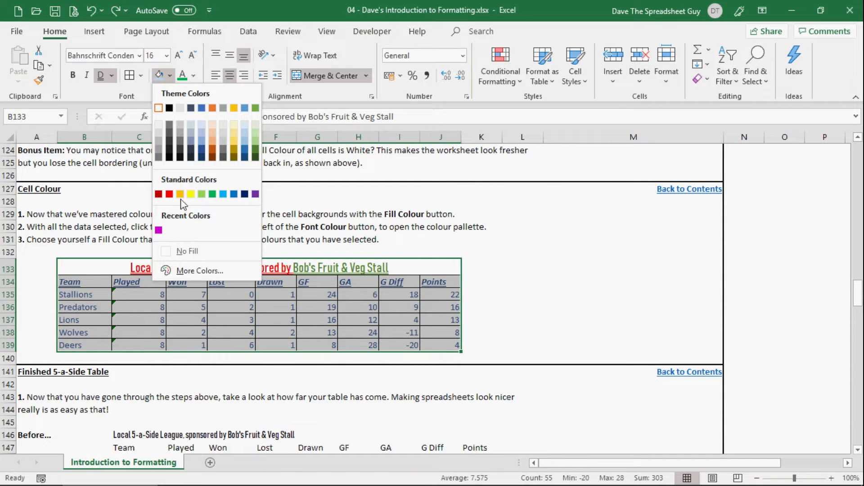
pyautogui.click(245, 135)
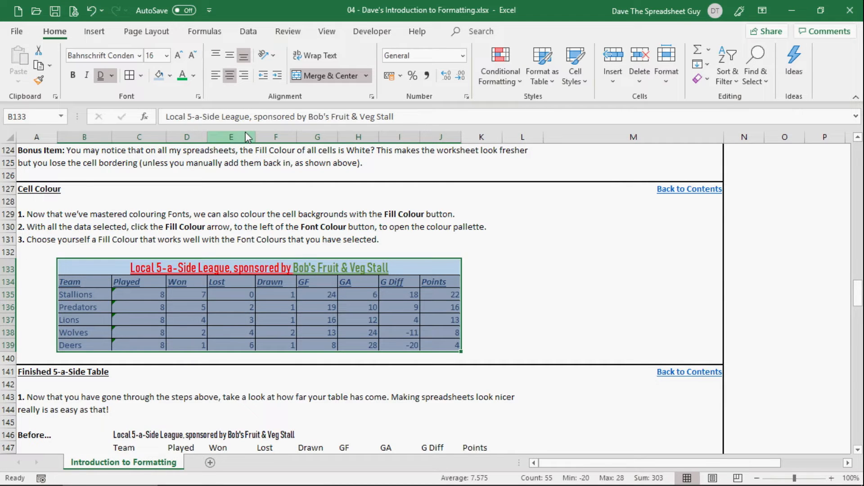
pyautogui.click(515, 302)
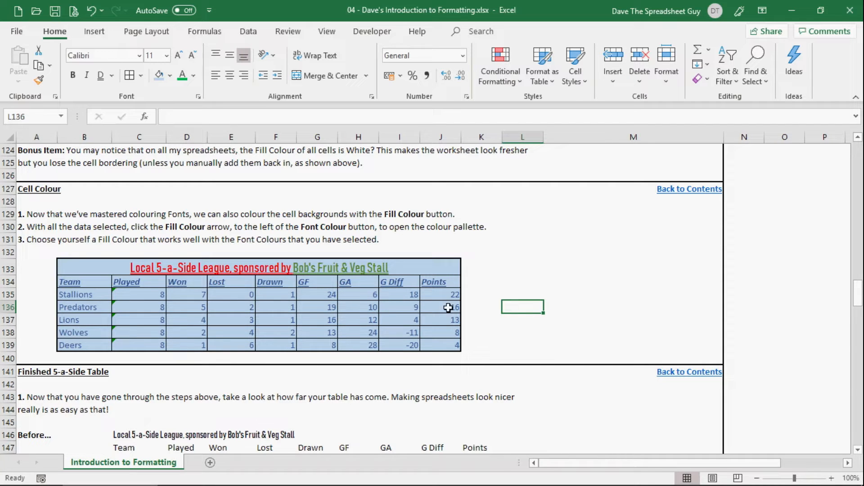
pyautogui.click(521, 326)
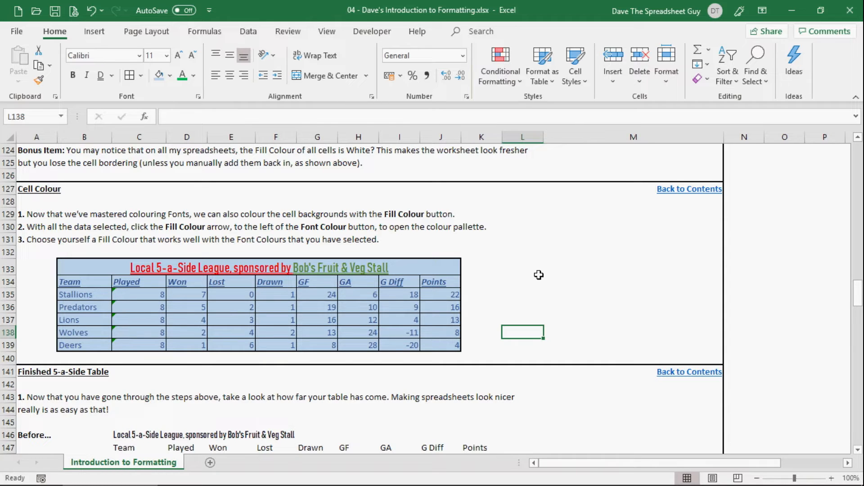
# Create a new blank workbook and fill every cell of Sheet1 with white.
pyautogui.hotkey('ctrl', 'n')
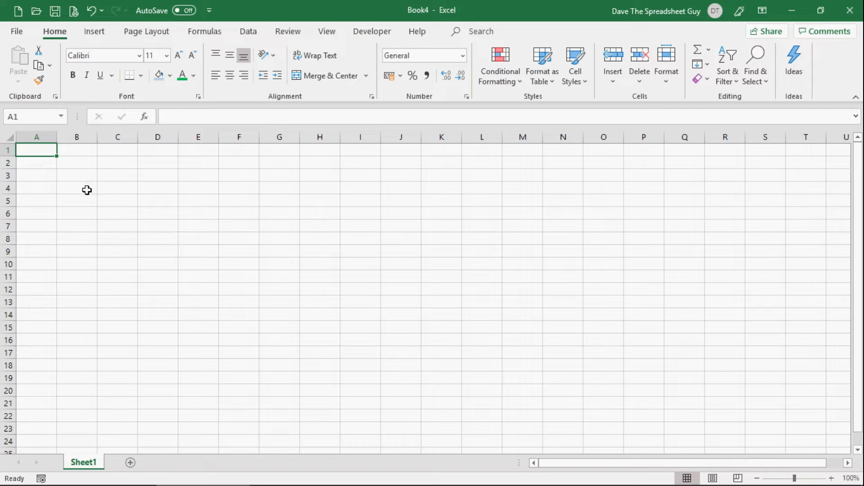
pyautogui.click(11, 137)
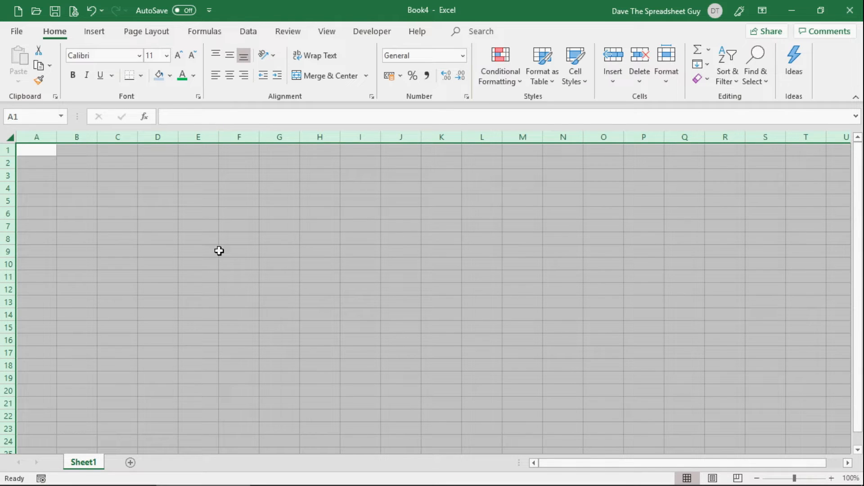
pyautogui.click(174, 78)
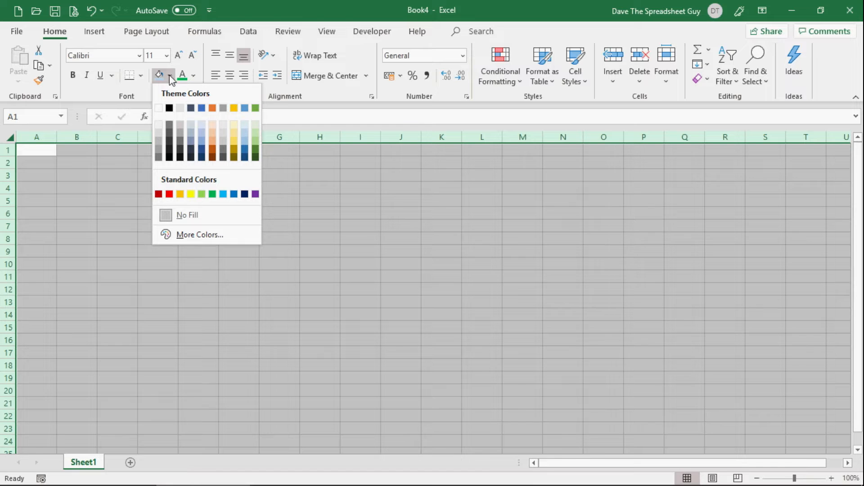
pyautogui.click(158, 109)
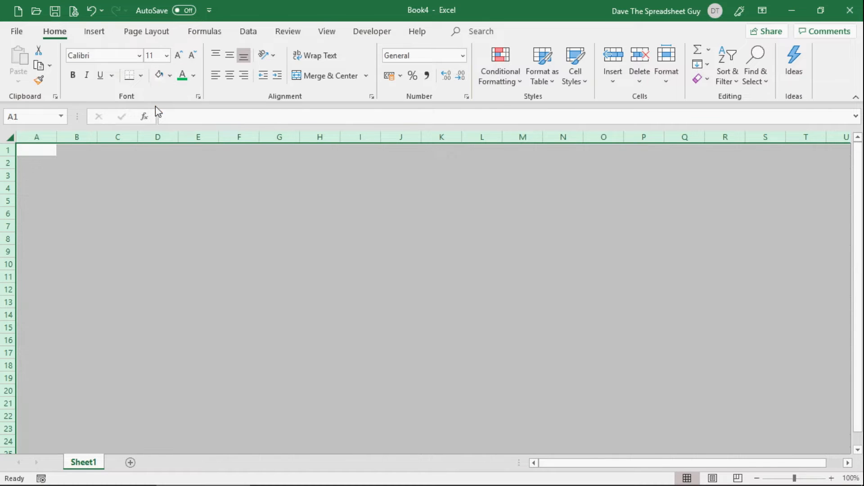
# Return to the Introduction to Formatting workbook and compare the Before and After league tables in the Finished 5-a-Side Table section.
pyautogui.click(344, 330)
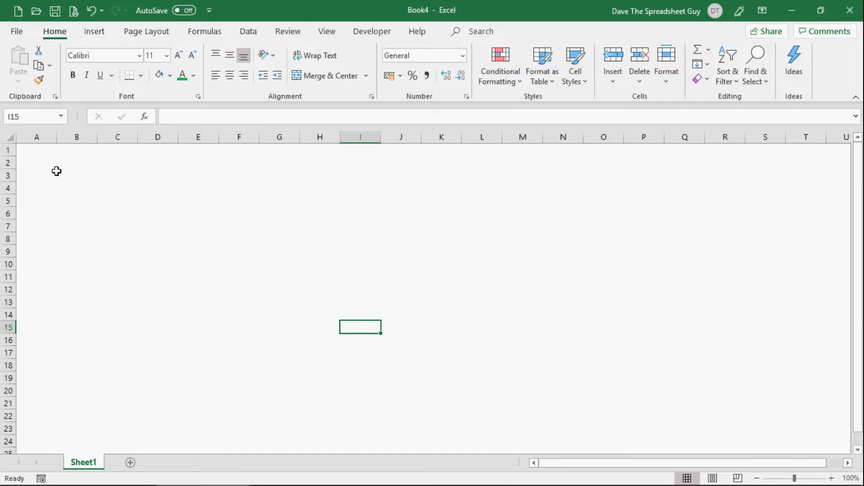
pyautogui.click(75, 171)
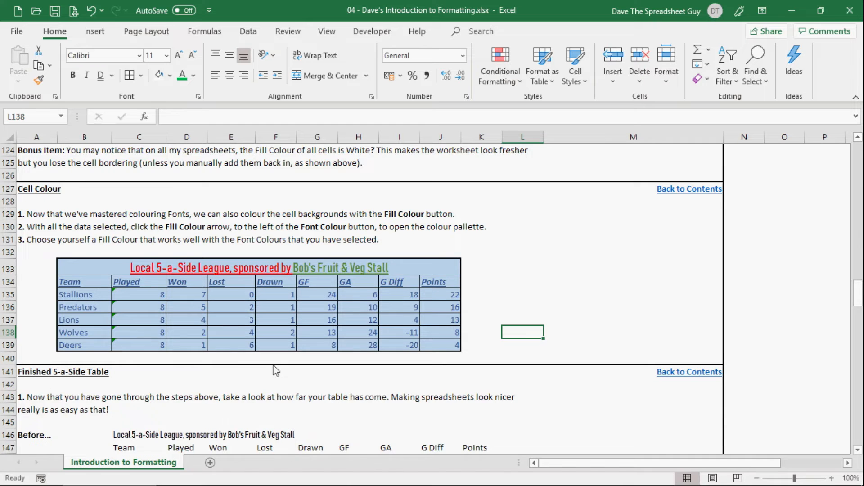
pyautogui.scroll(-1, 273, 365)
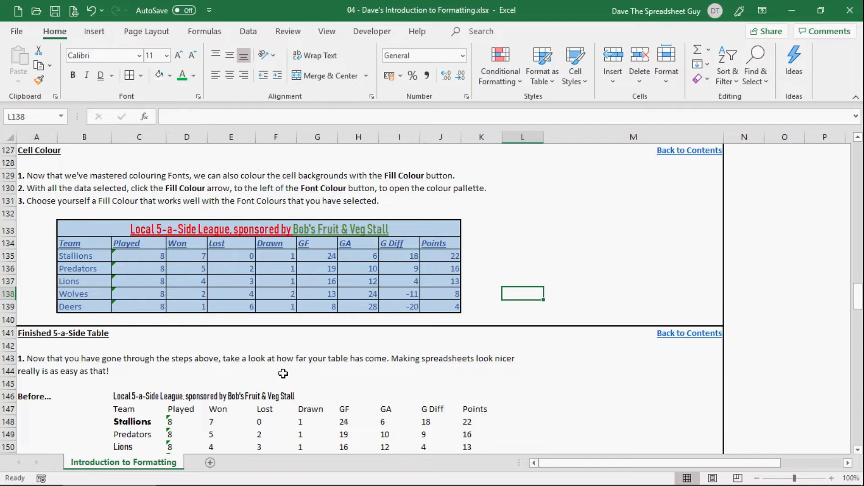
pyautogui.scroll(-4, 283, 371)
pyautogui.scroll(-1, 283, 373)
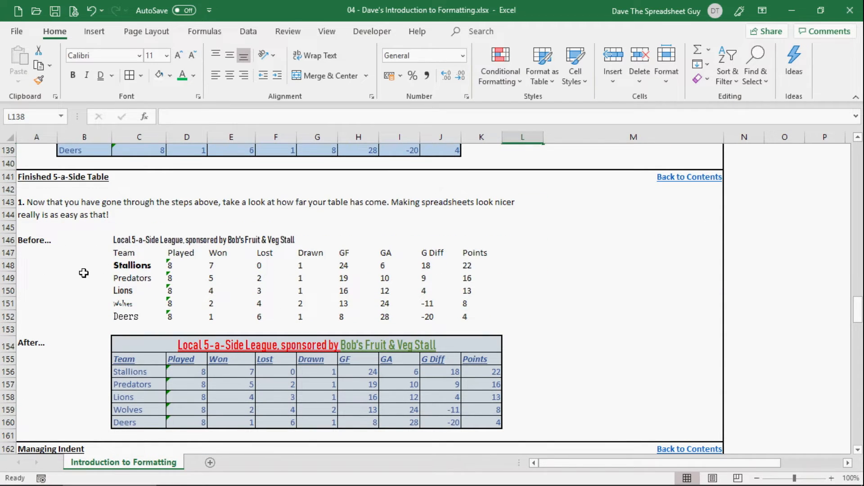
pyautogui.click(117, 241)
pyautogui.moveTo(138, 254); pyautogui.dragTo(482, 317)
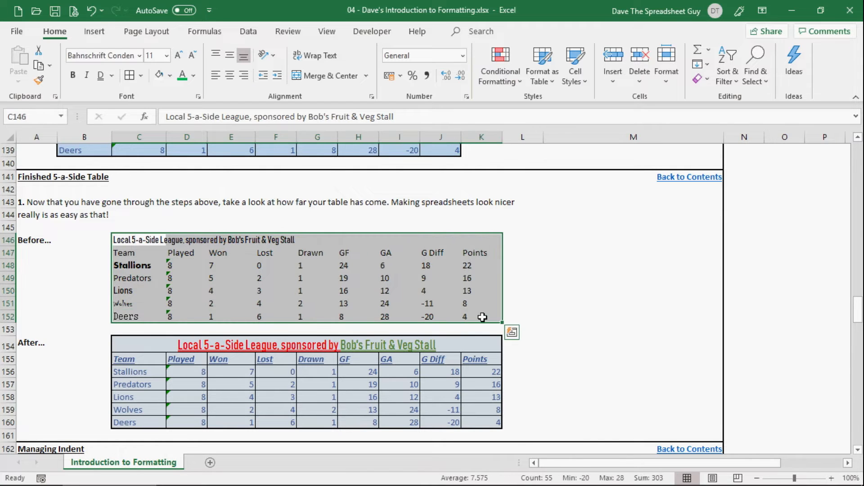
pyautogui.click(524, 302)
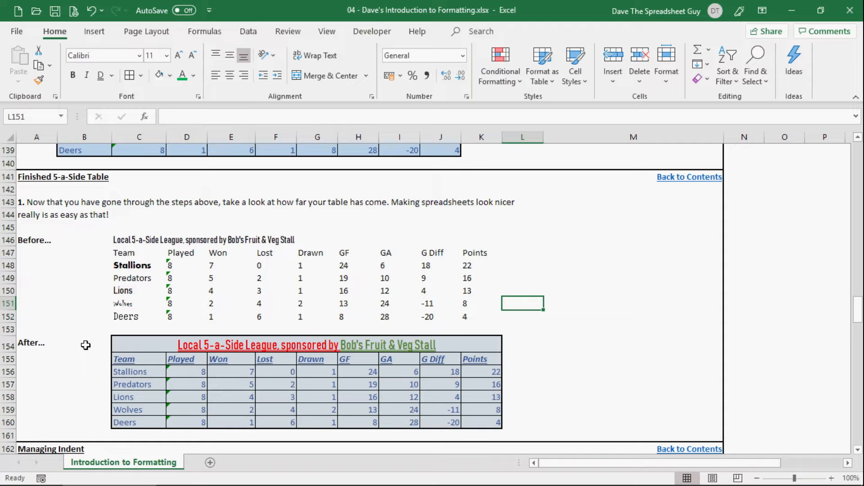
# In the Managing Indent section, decrease the indent of the green Shortcrust cell B171 until no indent remains.
pyautogui.scroll(-6, 82, 348)
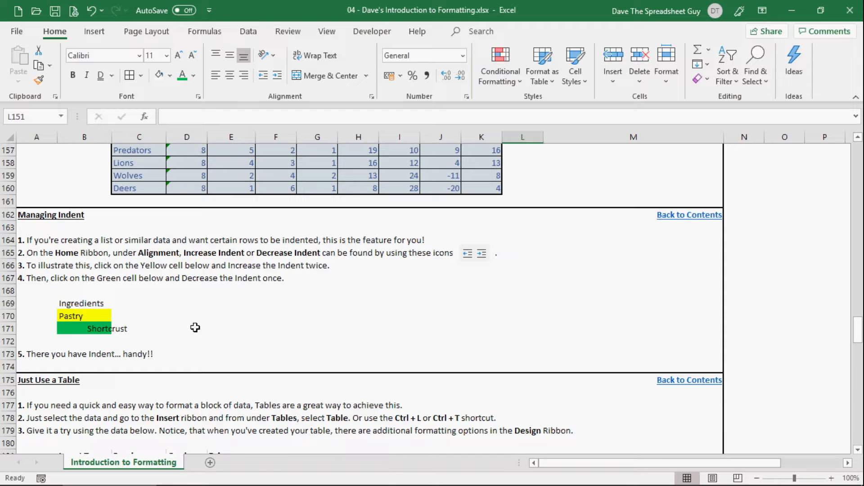
pyautogui.click(90, 327)
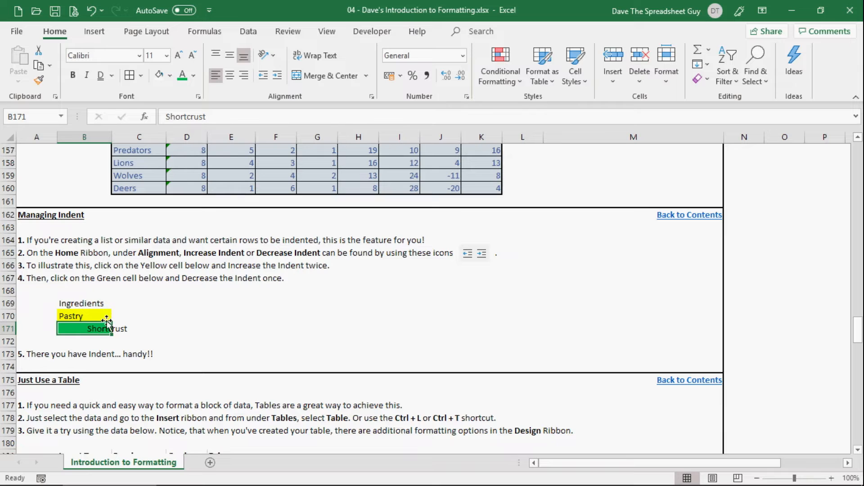
pyautogui.click(94, 315)
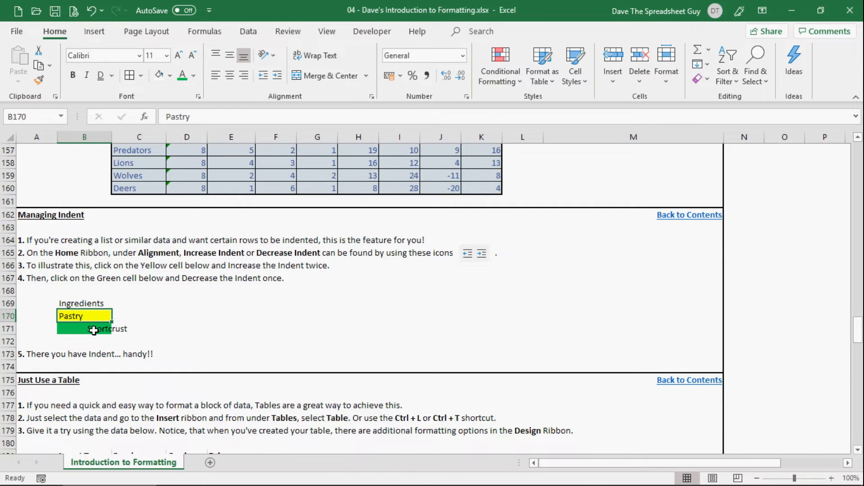
pyautogui.click(94, 330)
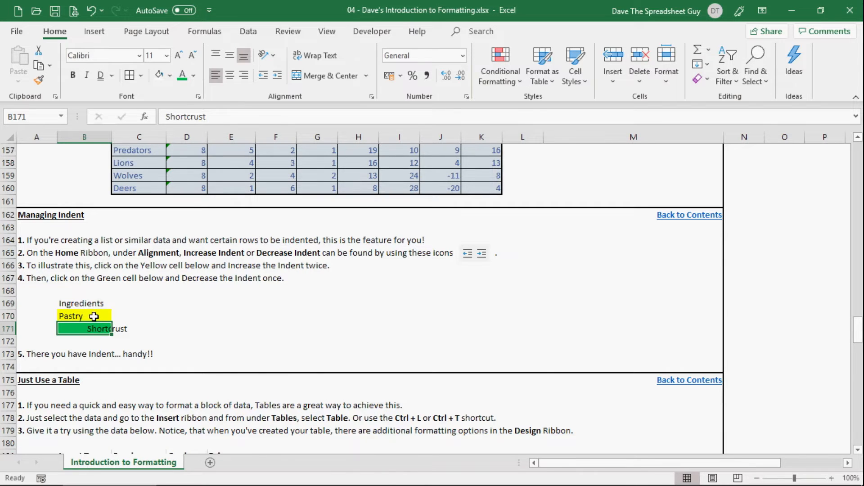
pyautogui.click(93, 316)
pyautogui.click(93, 330)
pyautogui.click(264, 77)
pyautogui.click(264, 76)
pyautogui.click(264, 77)
pyautogui.click(264, 77)
pyautogui.click(264, 77)
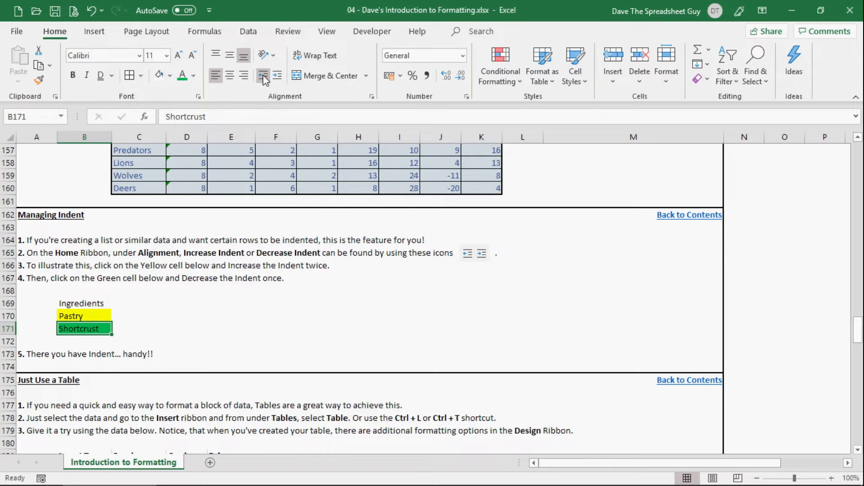
# Increase the indent of the yellow Pastry cell B170 by two levels so it sits beneath Ingredients.
pyautogui.click(106, 306)
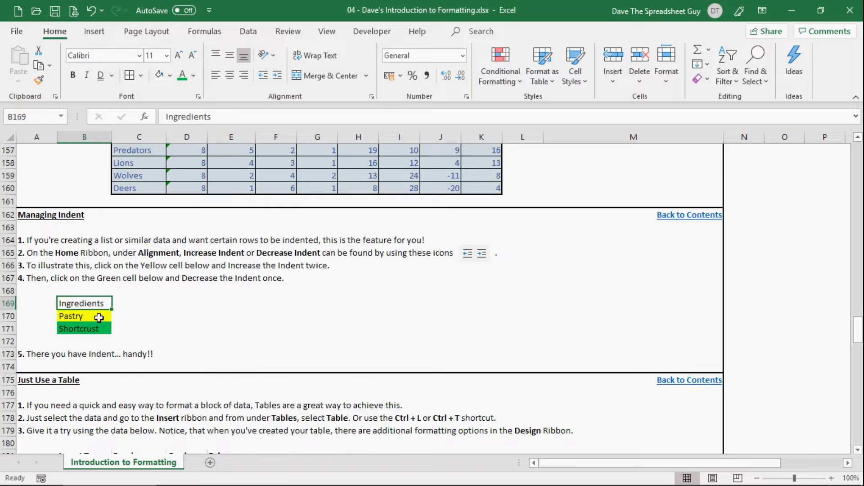
pyautogui.click(99, 316)
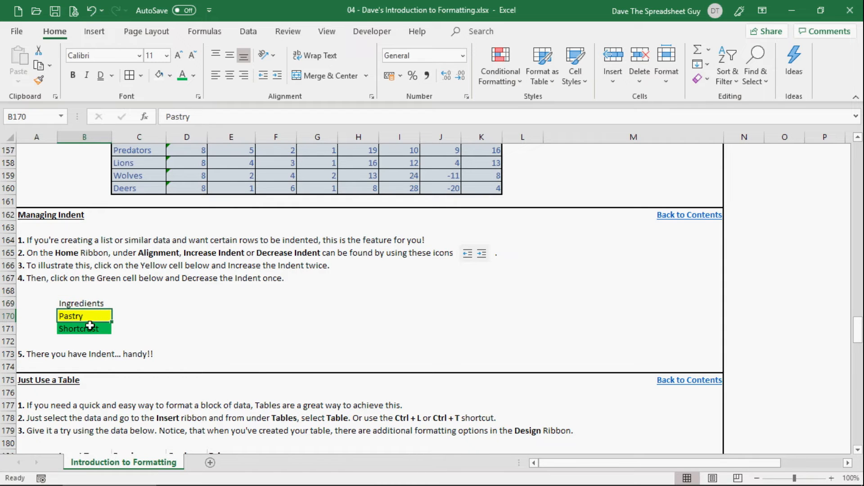
pyautogui.click(90, 330)
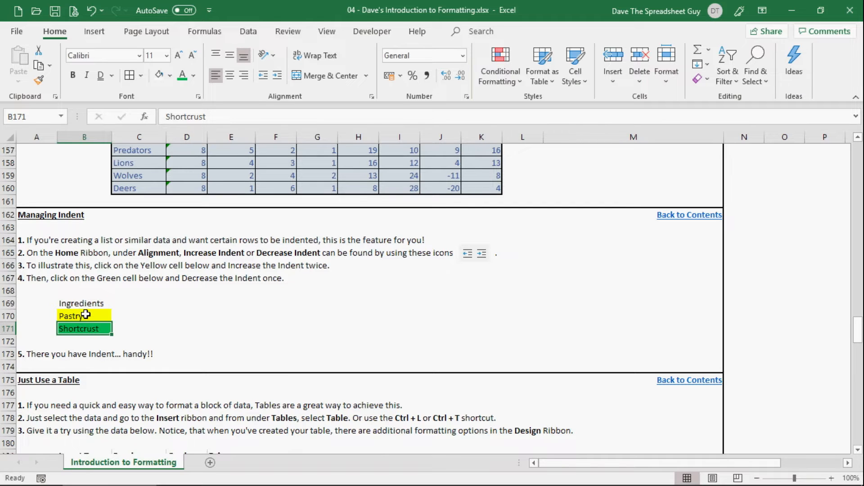
pyautogui.click(85, 315)
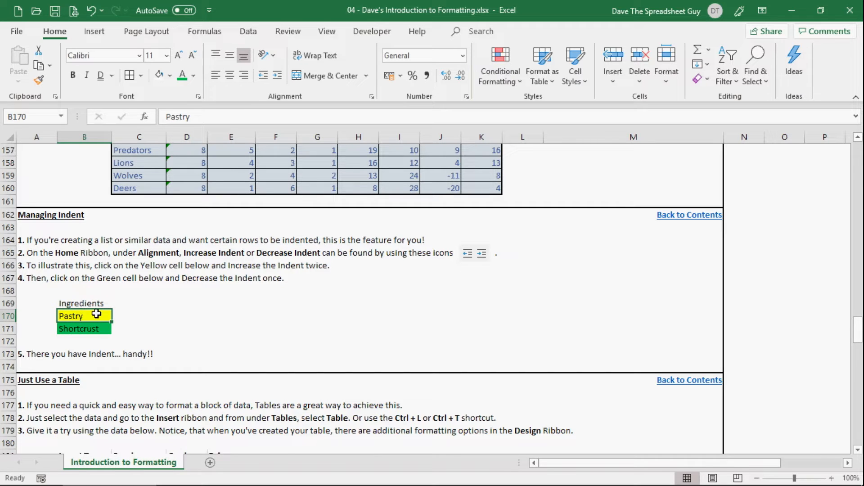
pyautogui.click(278, 80)
pyautogui.click(277, 80)
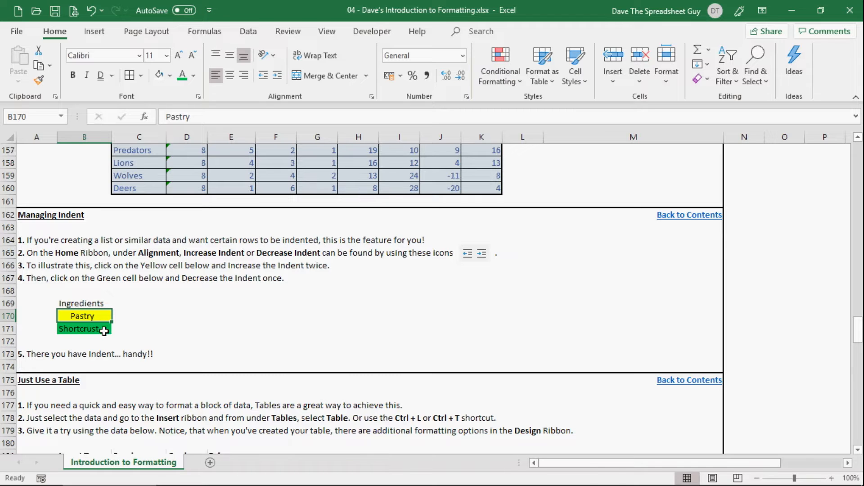
# Increase the indent of the green Shortcrust cell B171 by four levels, placing it further in than Pastry.
pyautogui.click(95, 329)
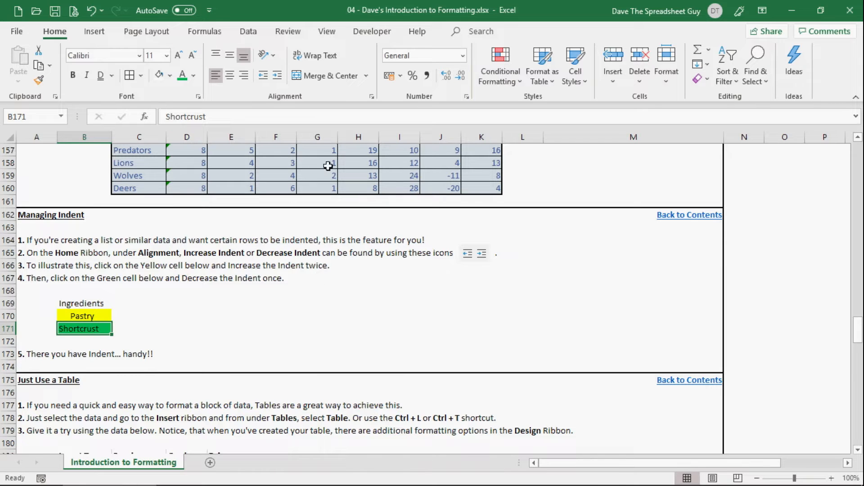
pyautogui.click(278, 75)
pyautogui.click(280, 77)
pyautogui.click(280, 77)
pyautogui.click(280, 77)
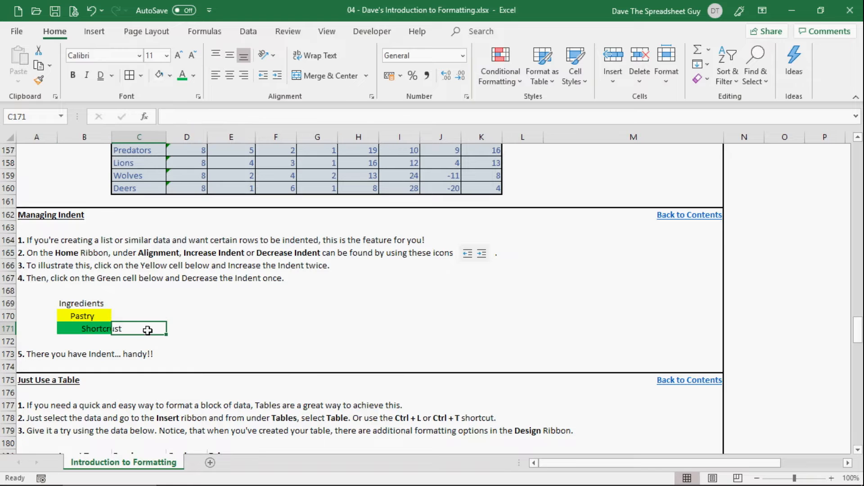
pyautogui.click(194, 330)
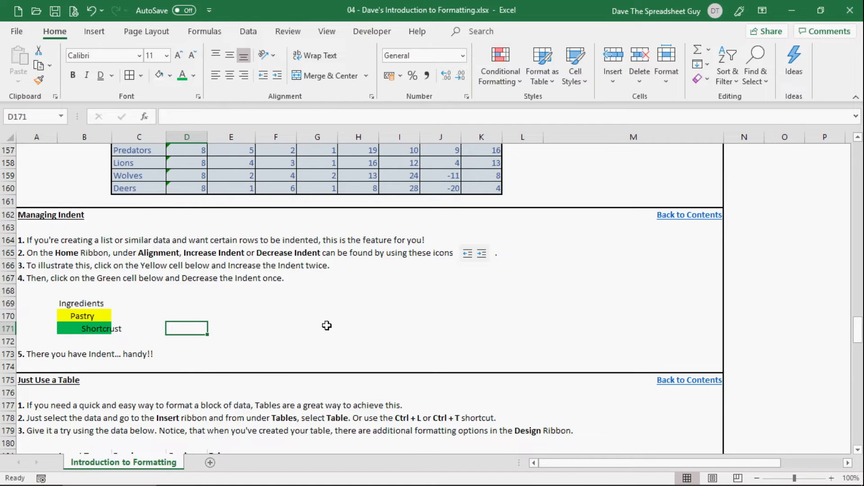
# Format the insect data B181:E185 as a table with headers, using the green Light style with a solid header row.
pyautogui.scroll(-4, 346, 328)
pyautogui.scroll(-2, 346, 328)
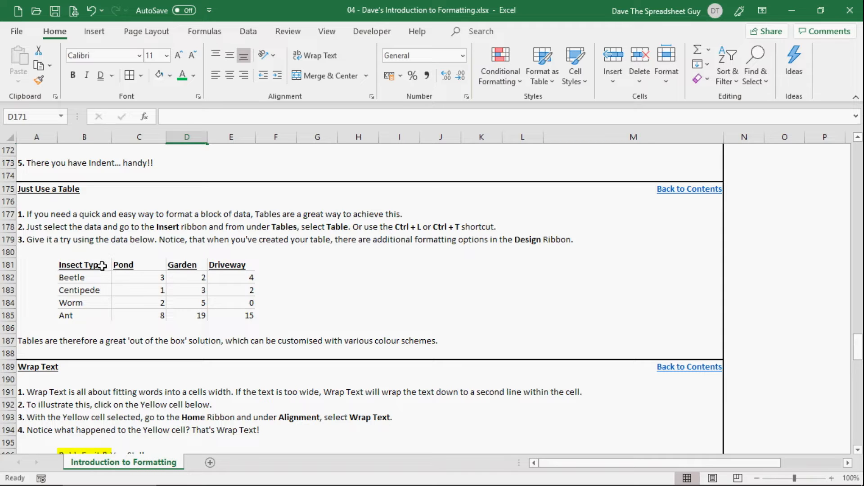
pyautogui.moveTo(102, 265); pyautogui.dragTo(235, 314)
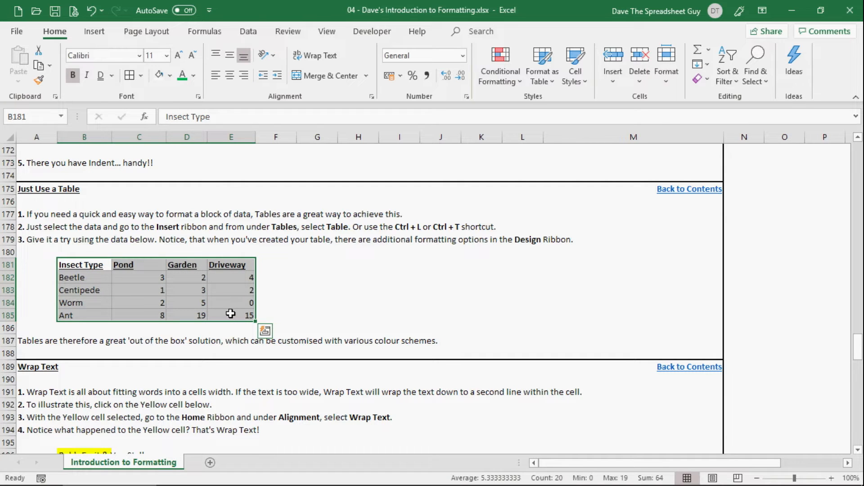
pyautogui.click(194, 303)
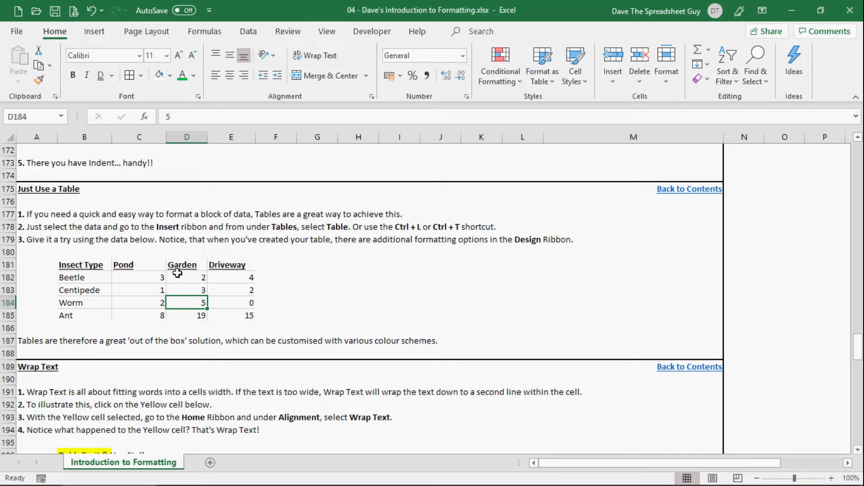
pyautogui.moveTo(97, 266); pyautogui.dragTo(252, 316)
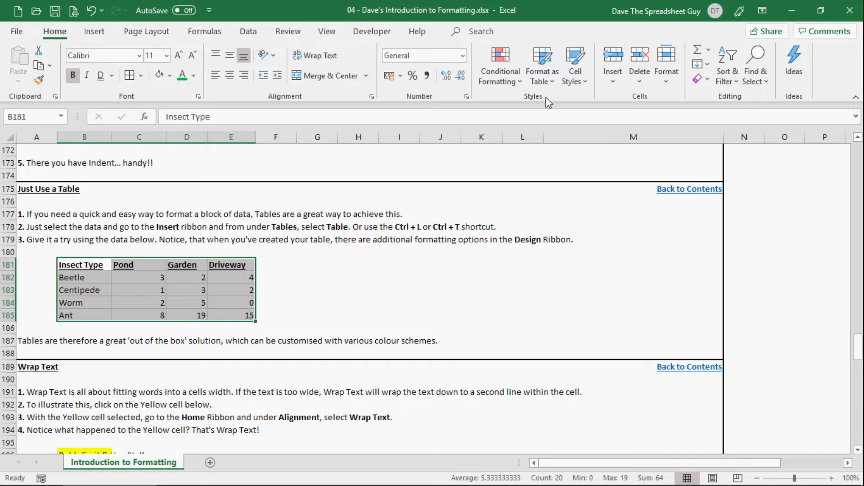
pyautogui.click(545, 83)
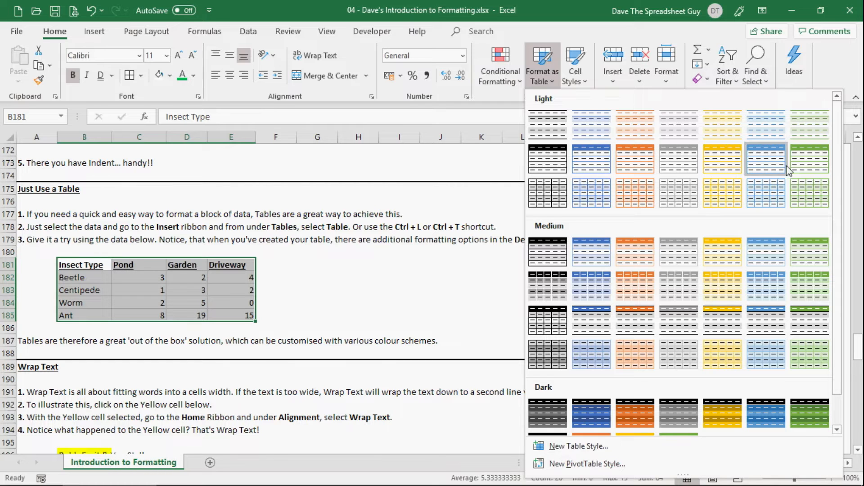
pyautogui.click(809, 168)
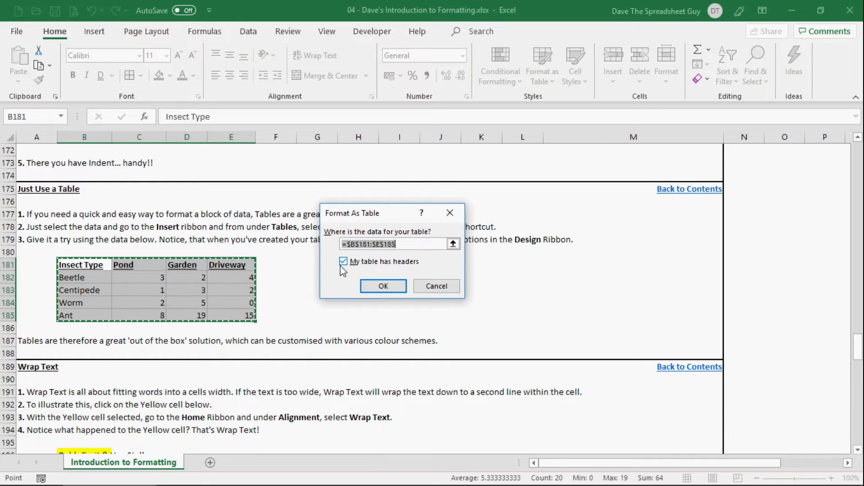
pyautogui.click(381, 286)
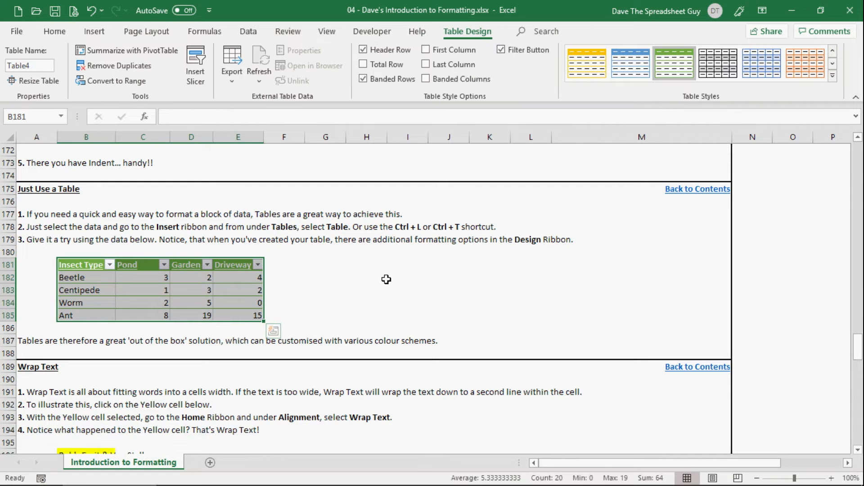
pyautogui.click(287, 292)
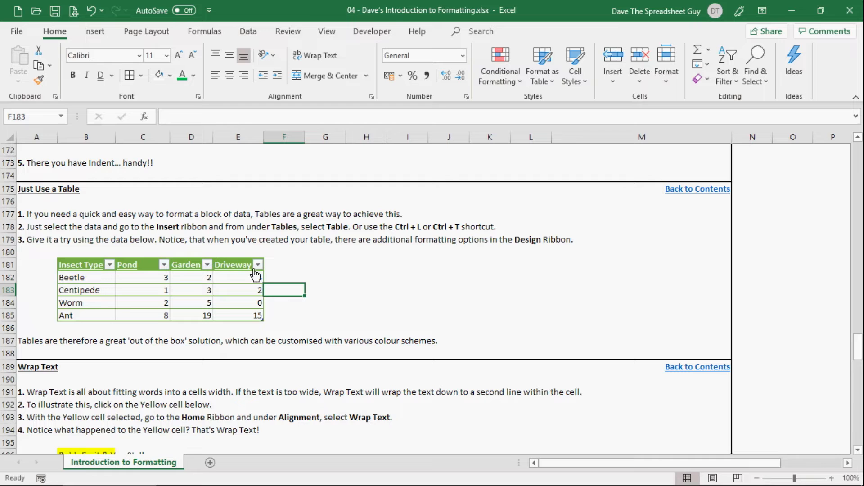
# Filter the insect table's Insect Type column to hide the Centipede row.
pyautogui.click(109, 266)
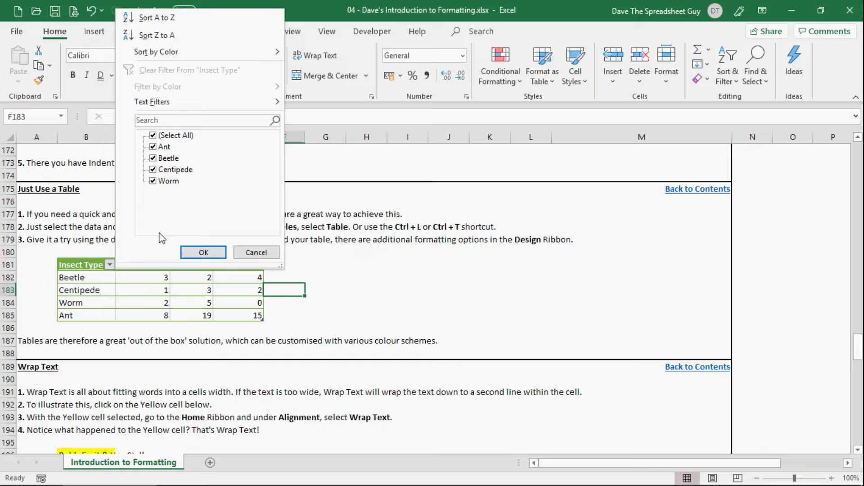
pyautogui.click(153, 170)
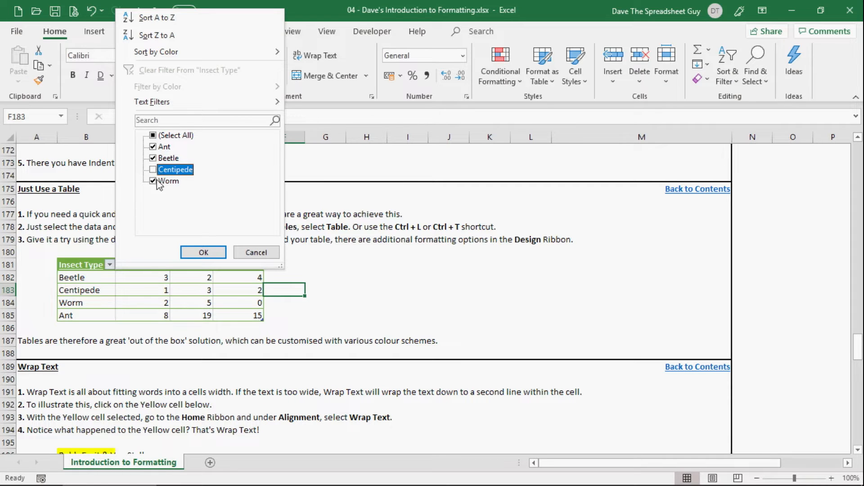
pyautogui.click(204, 253)
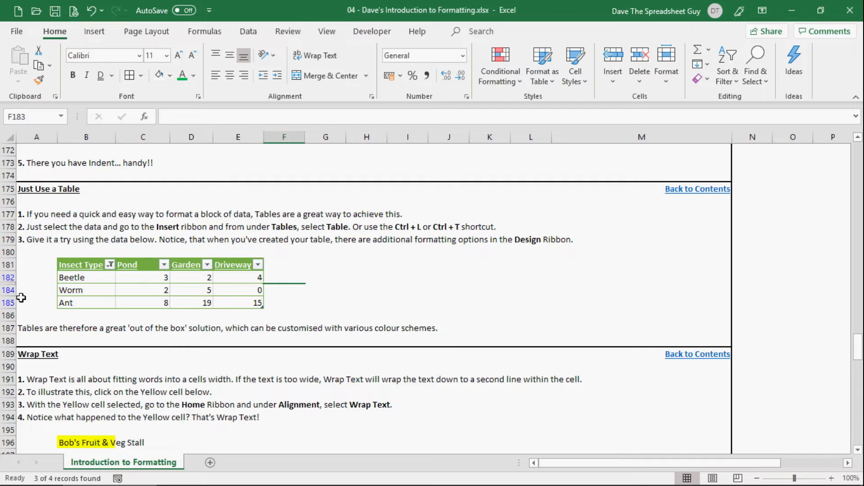
# Include Centipede in the Insect Type filter again so the insect table shows every row.
pyautogui.click(110, 265)
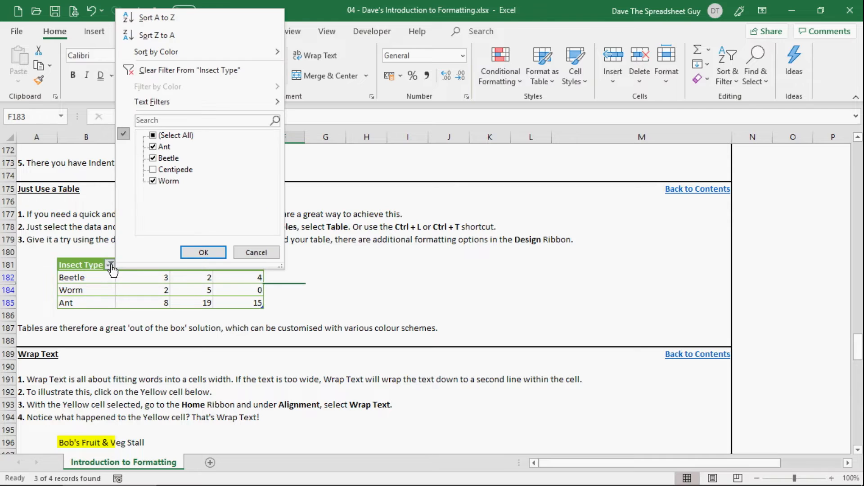
pyautogui.click(155, 174)
pyautogui.click(155, 173)
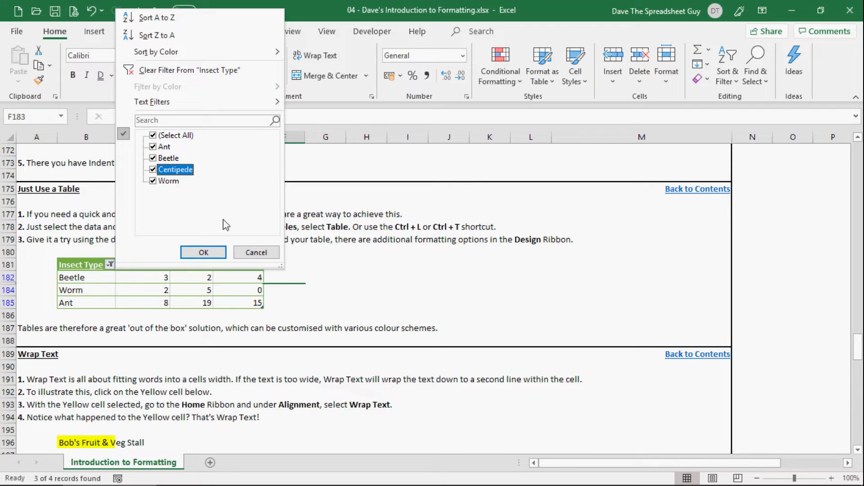
pyautogui.click(203, 253)
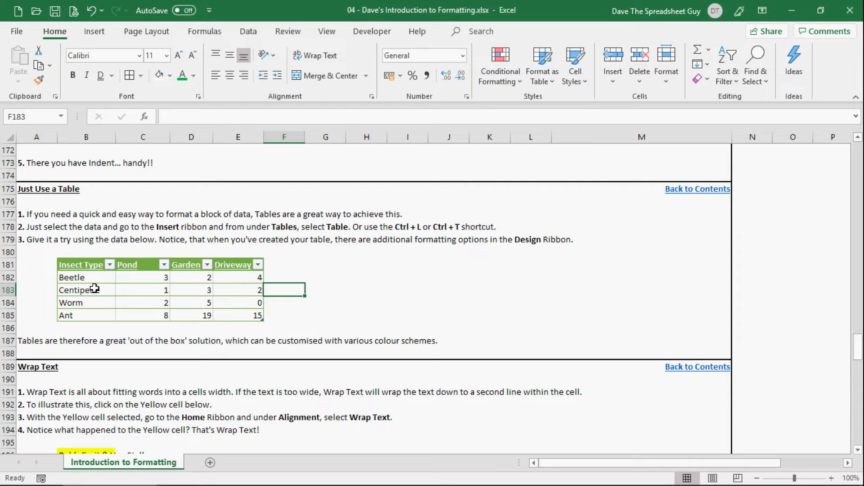
pyautogui.click(90, 316)
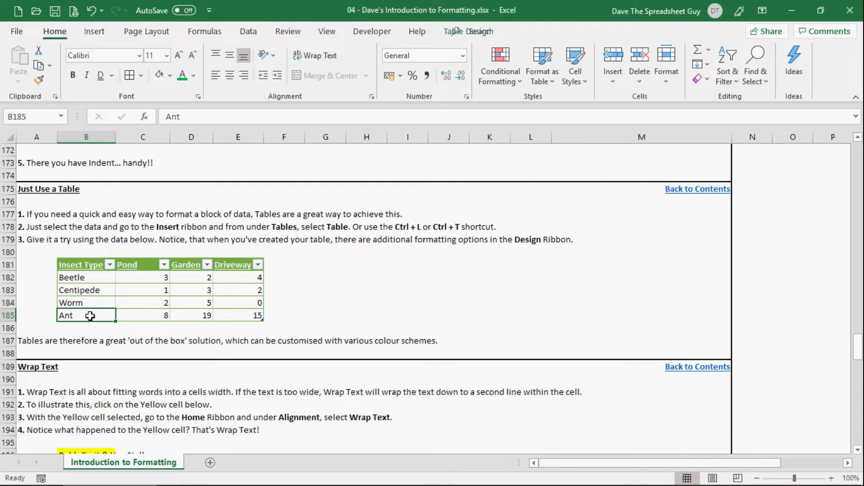
pyautogui.click(92, 277)
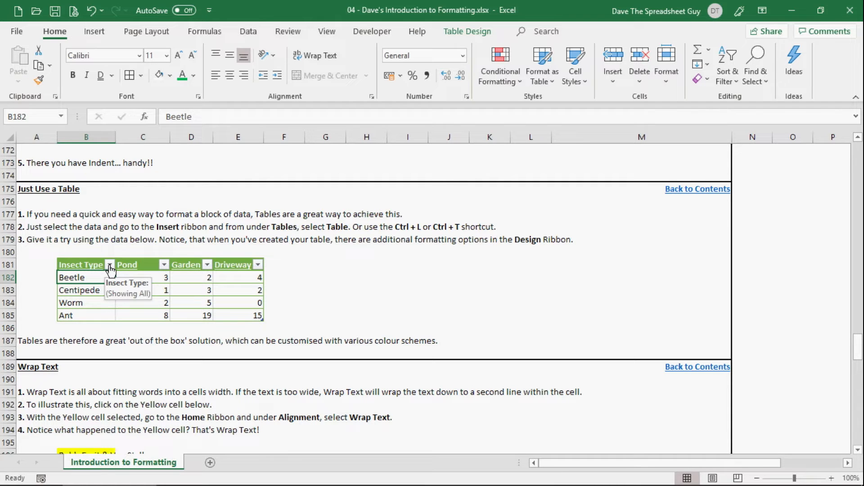
# Sort the insect table by the Insect Type column from A to Z.
pyautogui.click(109, 265)
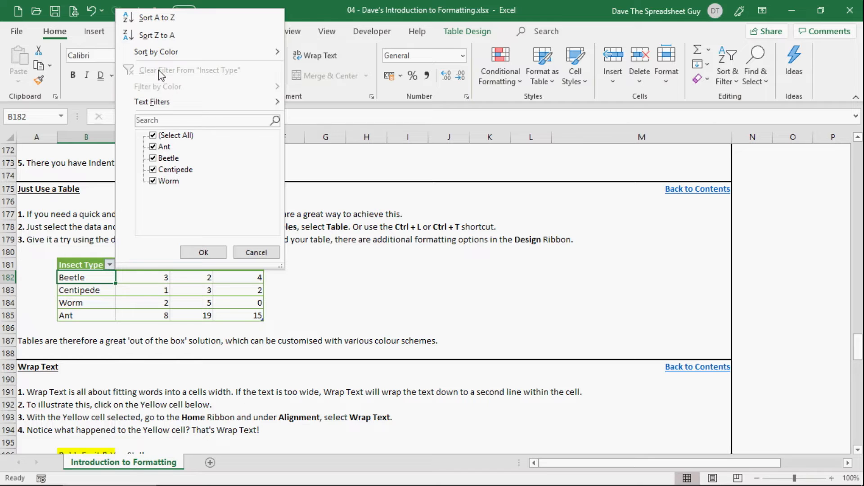
pyautogui.click(187, 18)
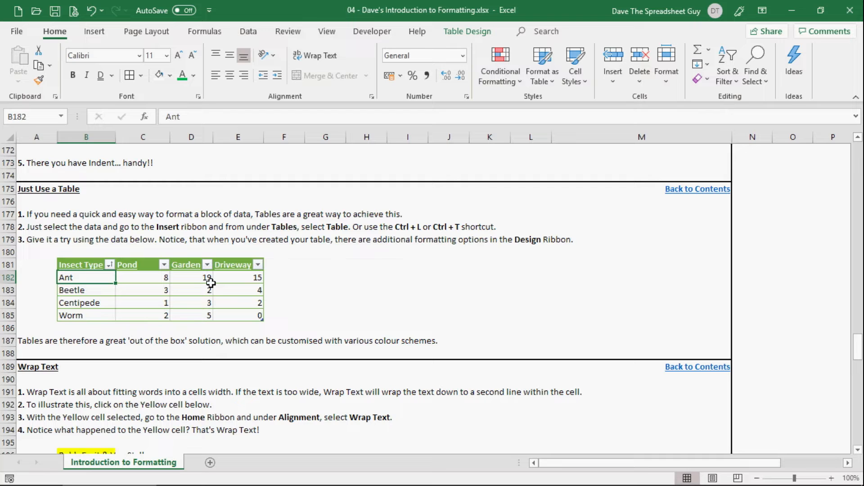
pyautogui.click(289, 308)
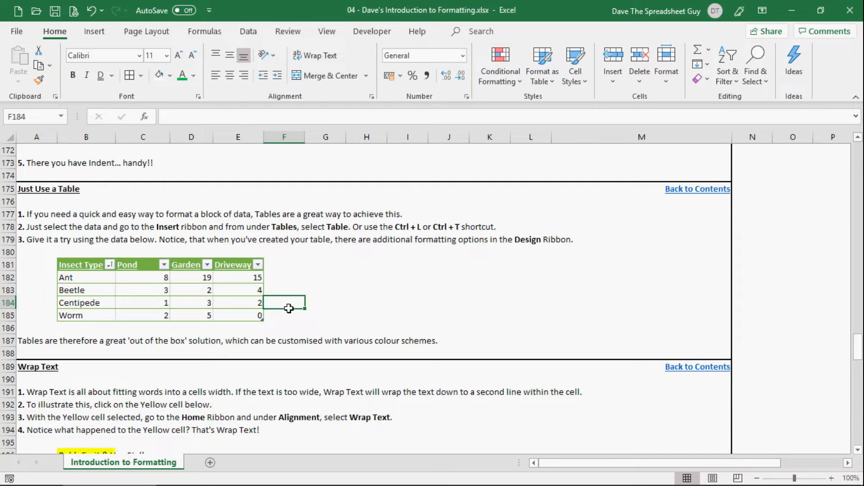
# Undo the sort, the filter changes and the table formatting so B181:E185 is a plain range again.
pyautogui.click(91, 10)
pyautogui.click(92, 10)
pyautogui.click(88, 12)
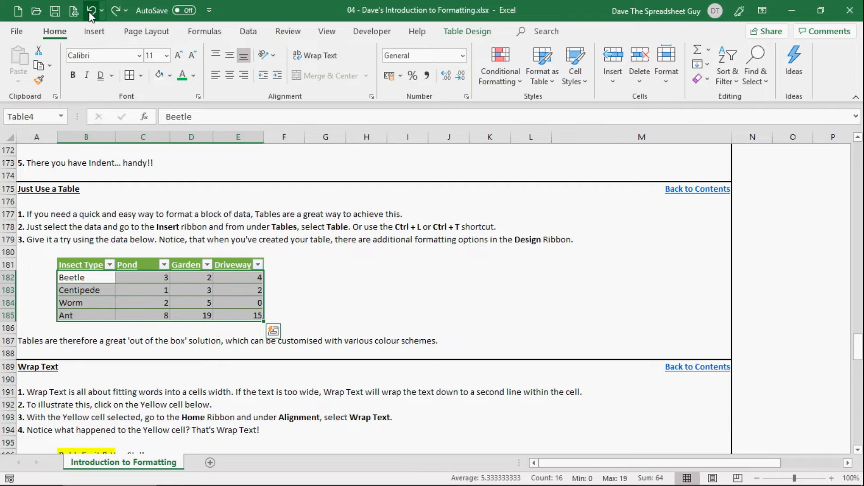
pyautogui.click(88, 12)
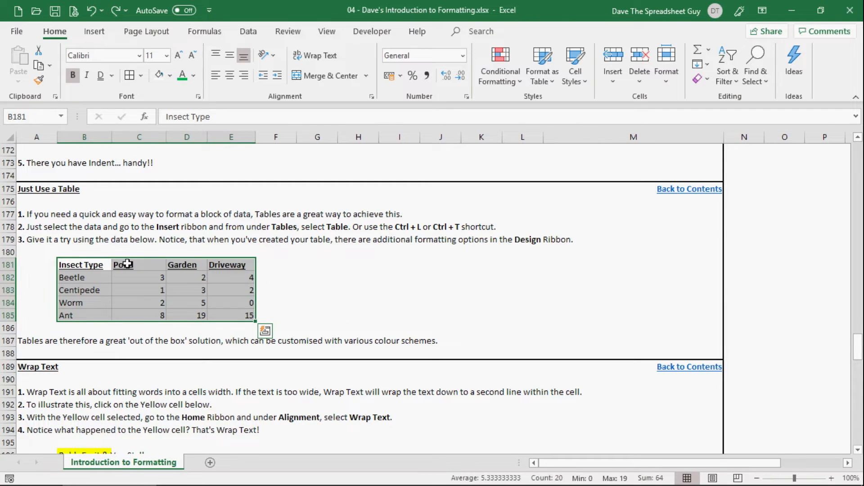
pyautogui.click(319, 275)
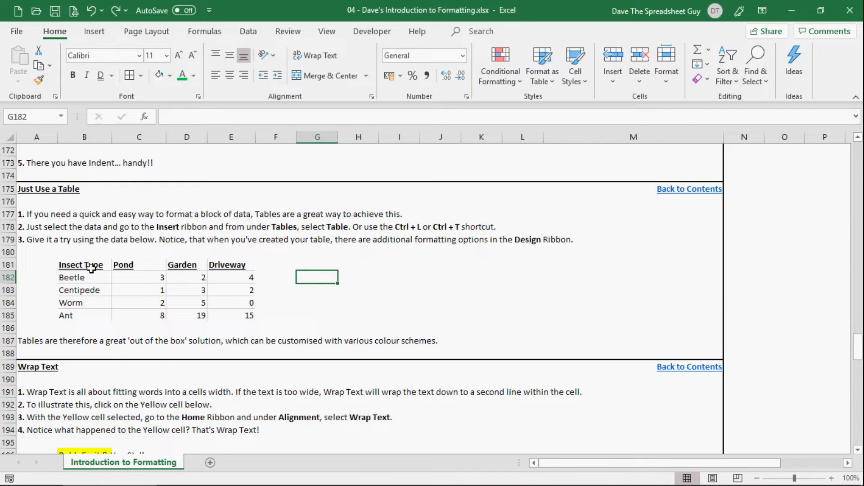
# Try to insert a table over the insect data B181:E185 with the headers option off, and undo it.
pyautogui.moveTo(83, 266); pyautogui.dragTo(226, 311)
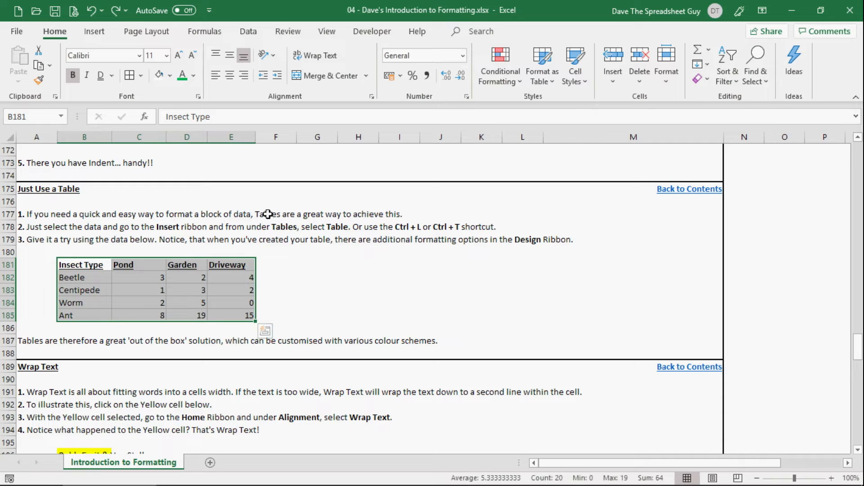
pyautogui.click(94, 32)
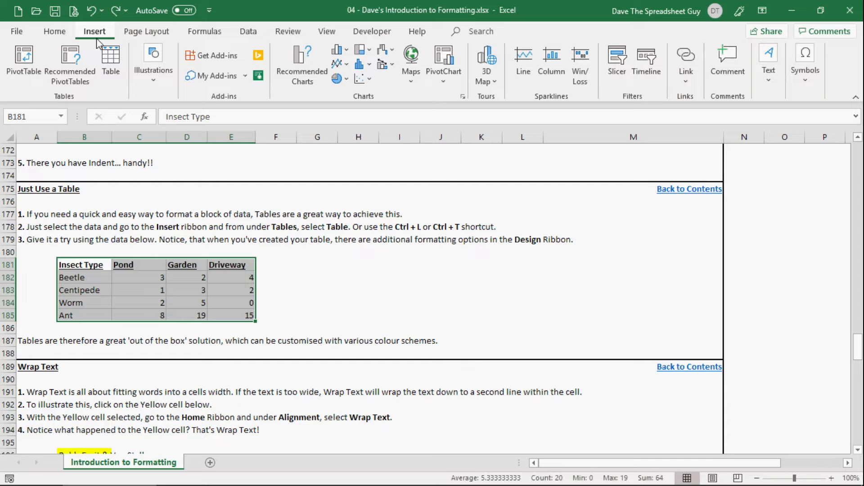
pyautogui.click(121, 86)
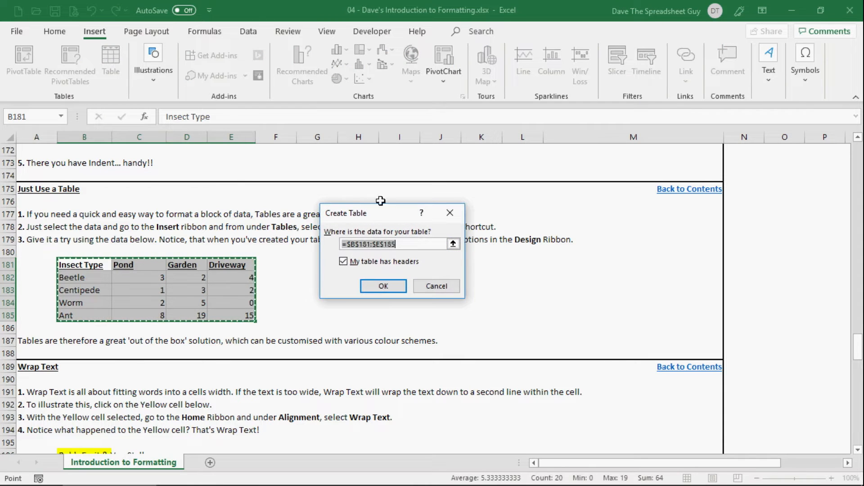
pyautogui.click(344, 262)
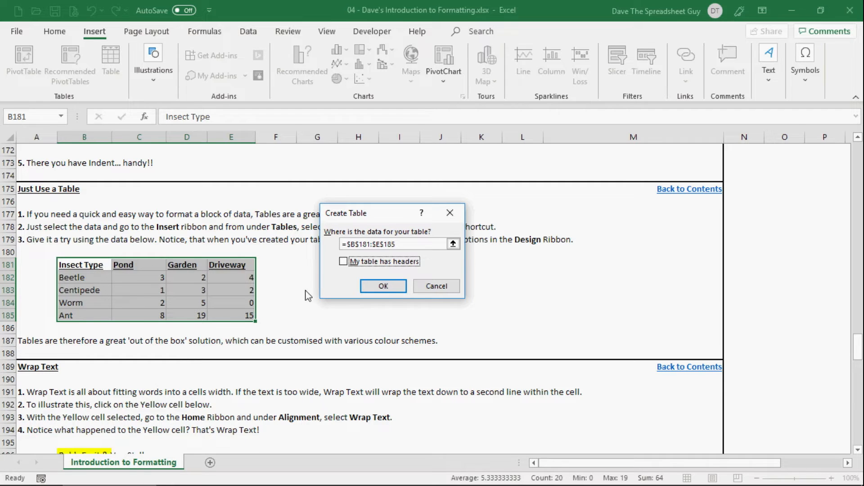
pyautogui.click(384, 287)
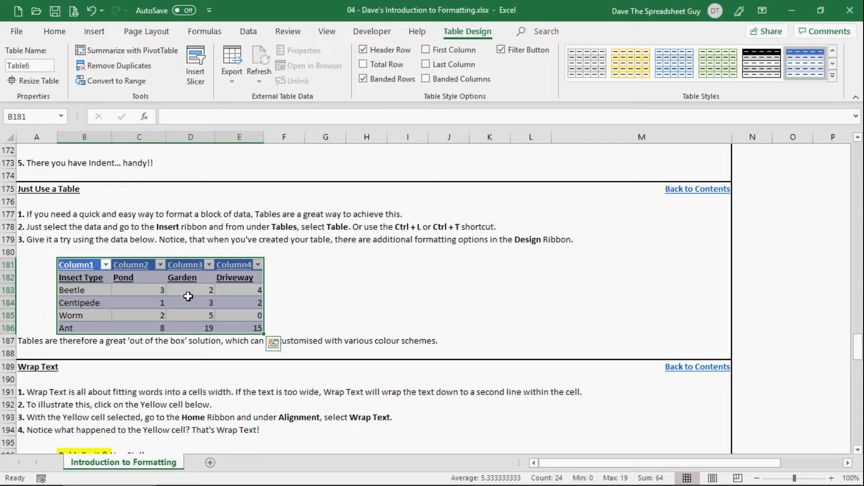
pyautogui.hotkey('ctrl', 'z')
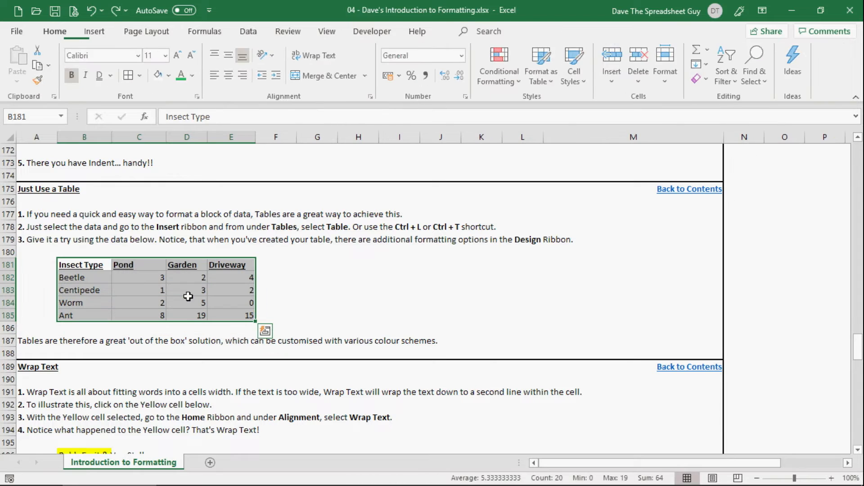
pyautogui.click(307, 269)
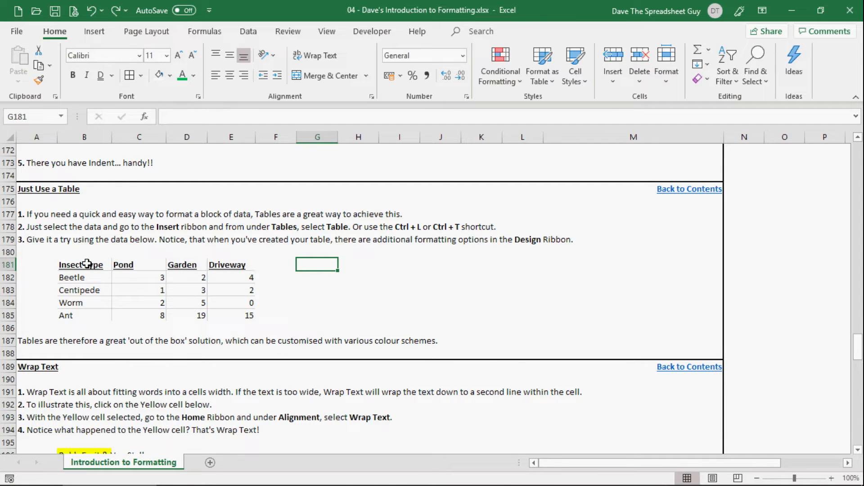
# Convert the insect data B181:E185 into a table with the headers option on.
pyautogui.moveTo(87, 264); pyautogui.dragTo(231, 311)
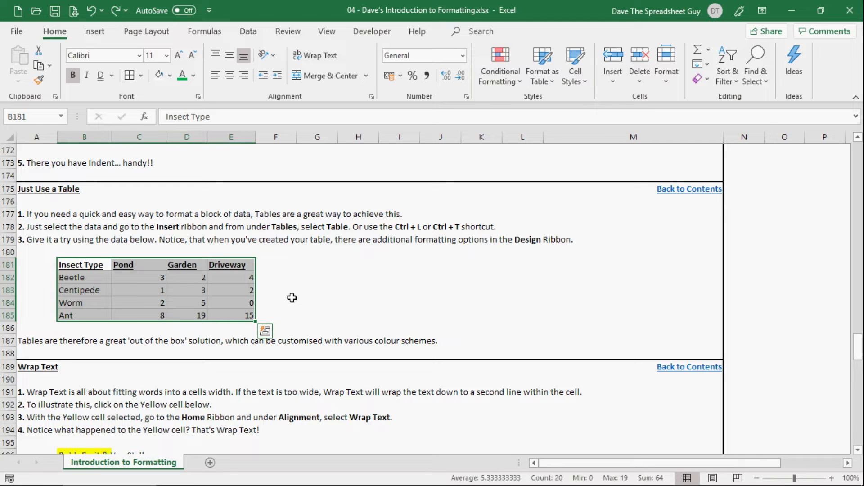
pyautogui.hotkey('ctrl', 't')
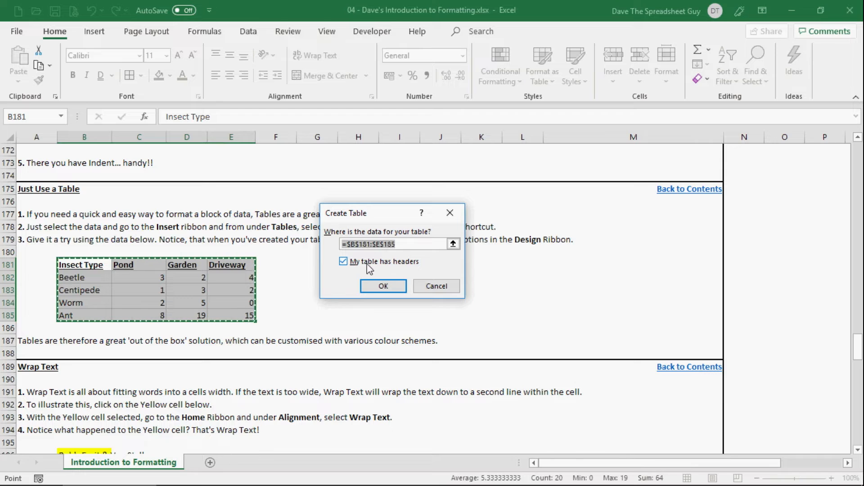
pyautogui.click(375, 287)
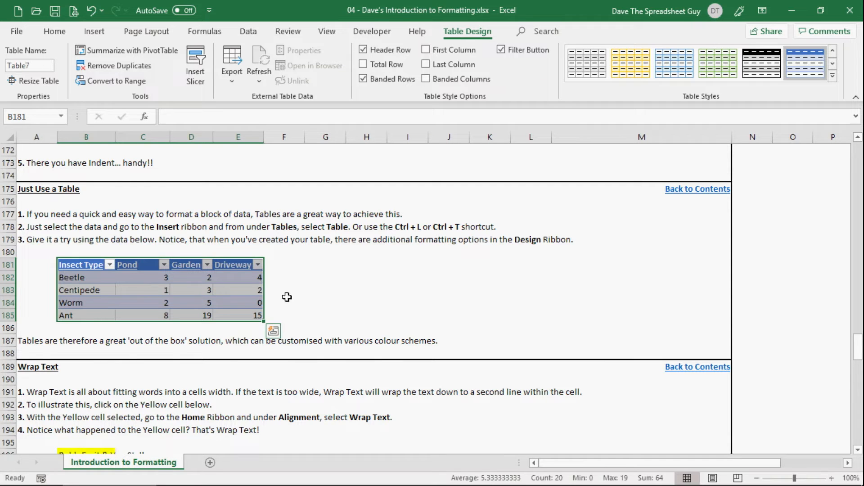
pyautogui.click(395, 301)
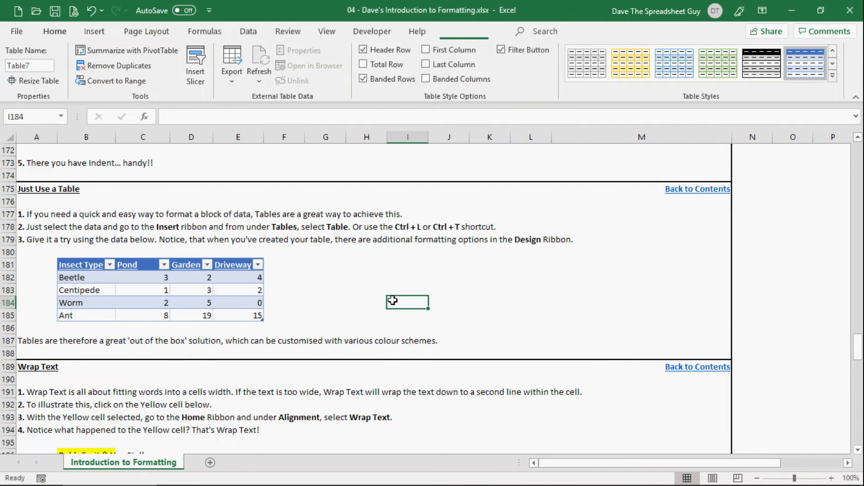
# Apply the orange Light table style with a solid header row to the insect table.
pyautogui.click(203, 289)
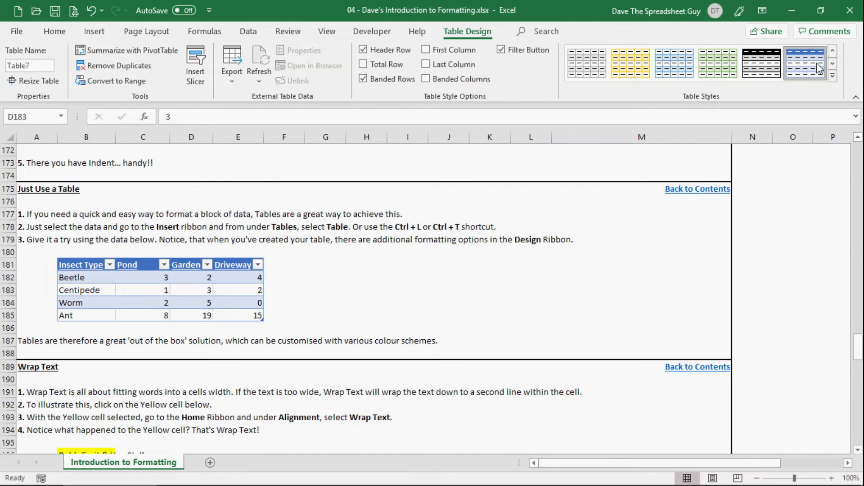
pyautogui.click(835, 53)
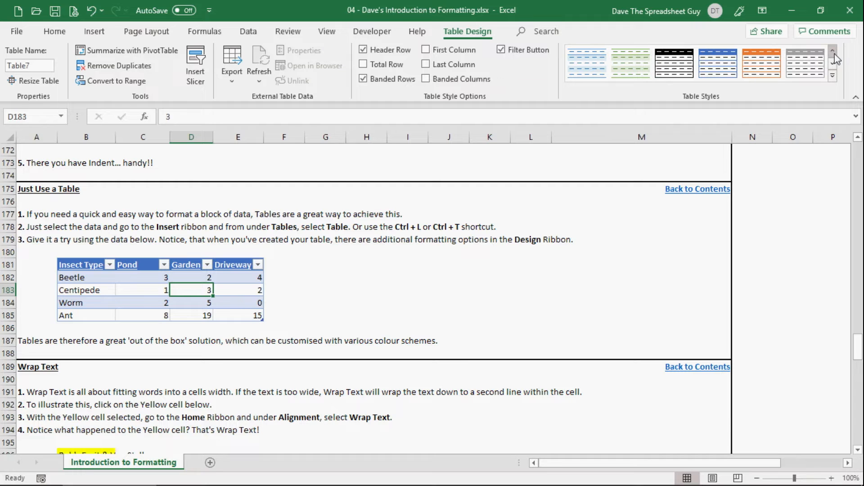
pyautogui.click(760, 72)
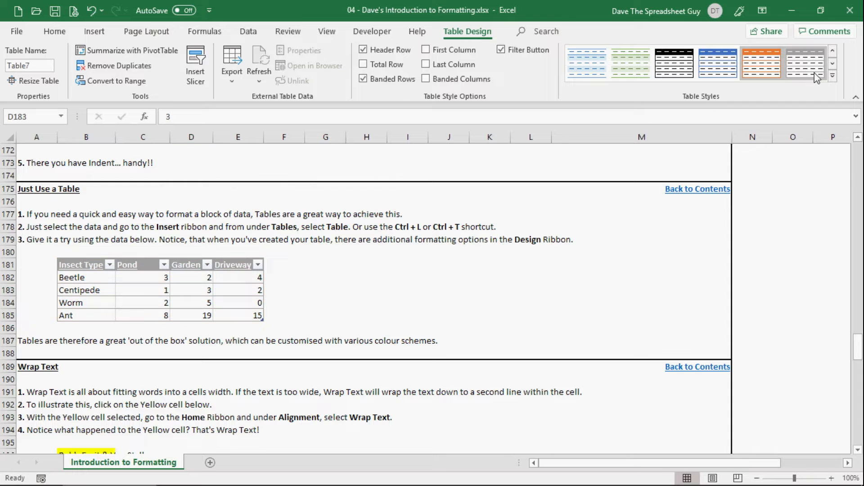
# Apply the gold Medium table style with shaded banded rows to the insect table.
pyautogui.click(833, 66)
pyautogui.click(834, 67)
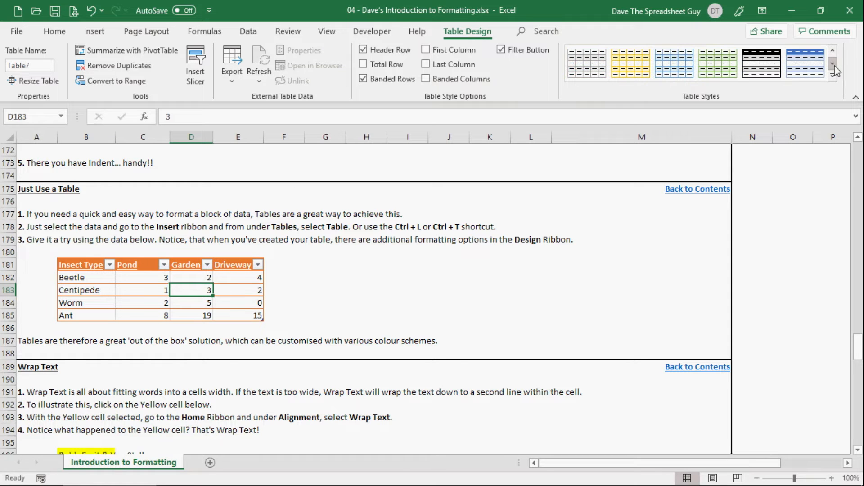
pyautogui.click(834, 66)
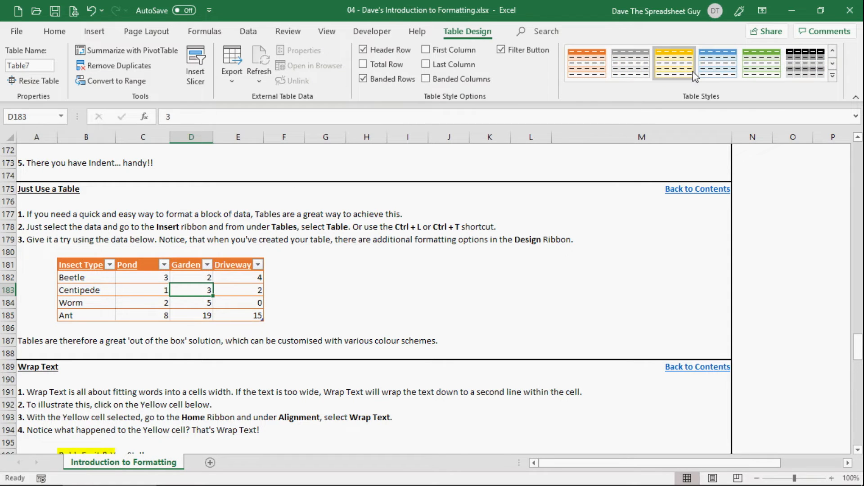
pyautogui.click(675, 69)
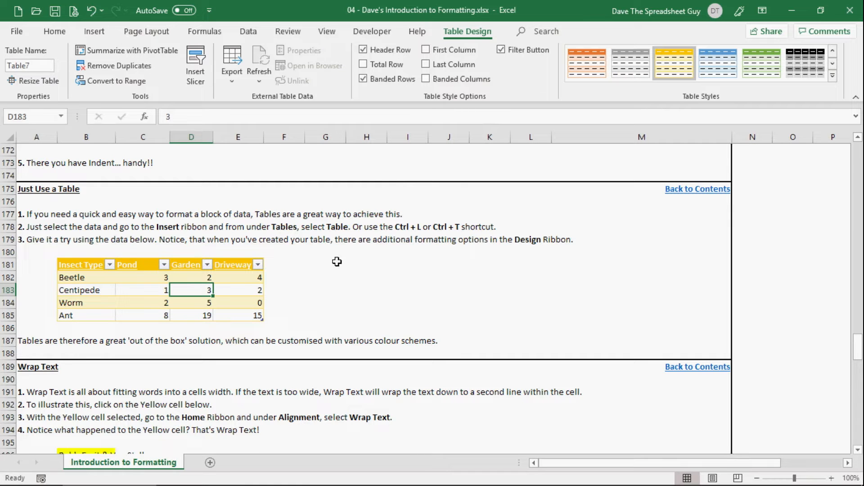
pyautogui.click(356, 295)
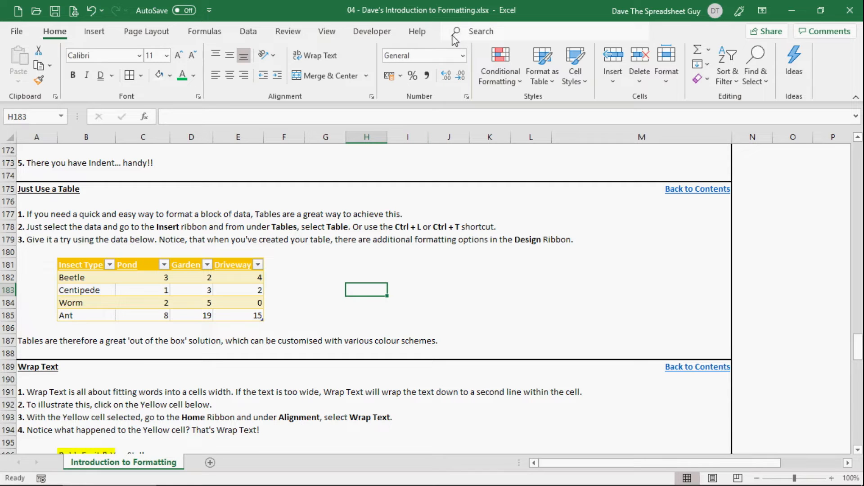
pyautogui.click(187, 291)
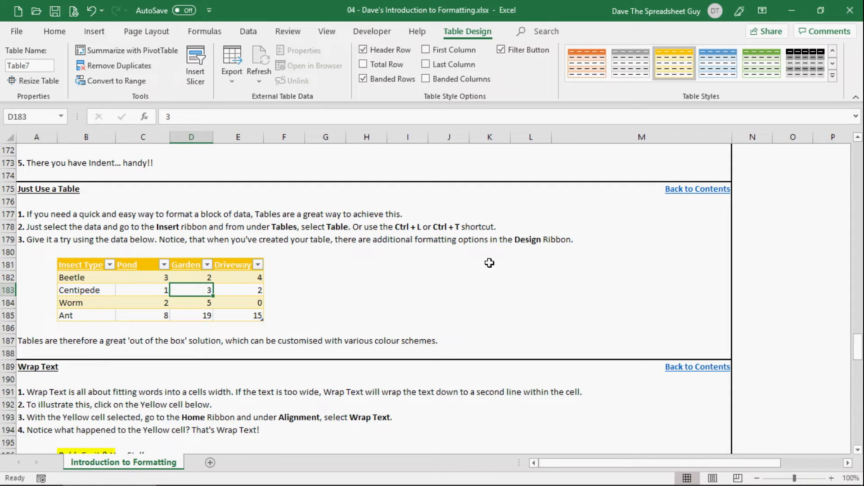
pyautogui.click(490, 314)
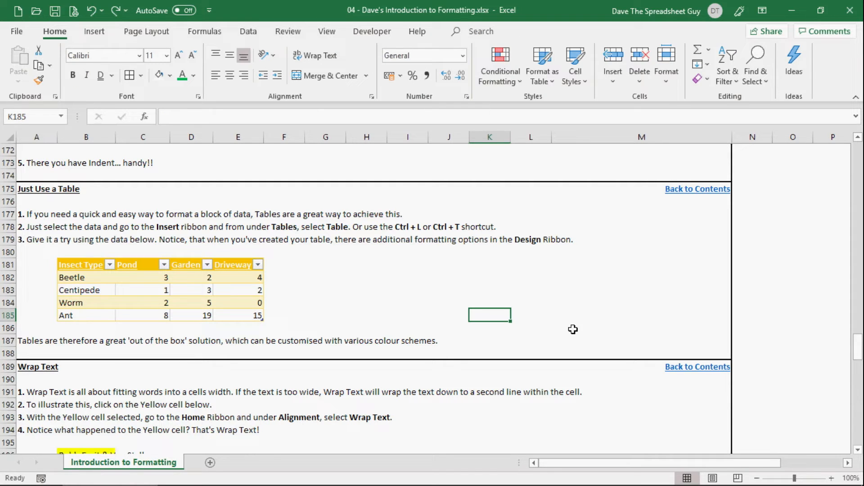
# Select the yellow cell B196 in the Wrap Text section.
pyautogui.scroll(-4, 572, 327)
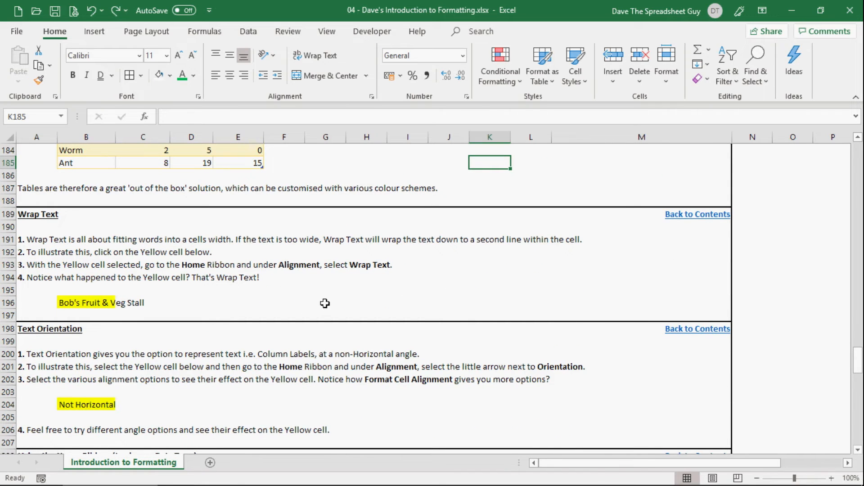
pyautogui.scroll(-1, 484, 328)
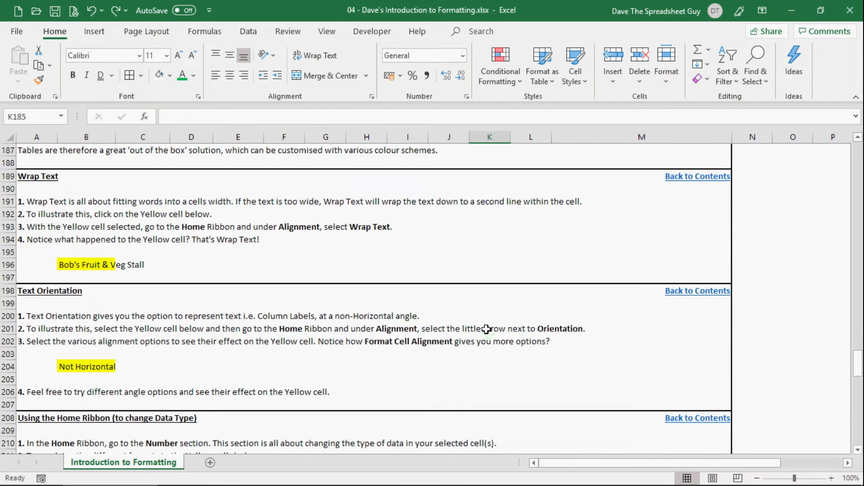
pyautogui.scroll(1, 486, 330)
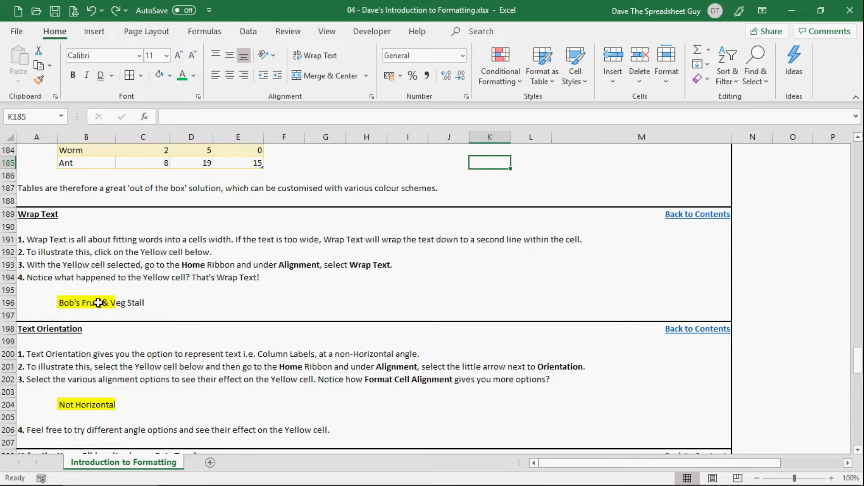
pyautogui.click(71, 302)
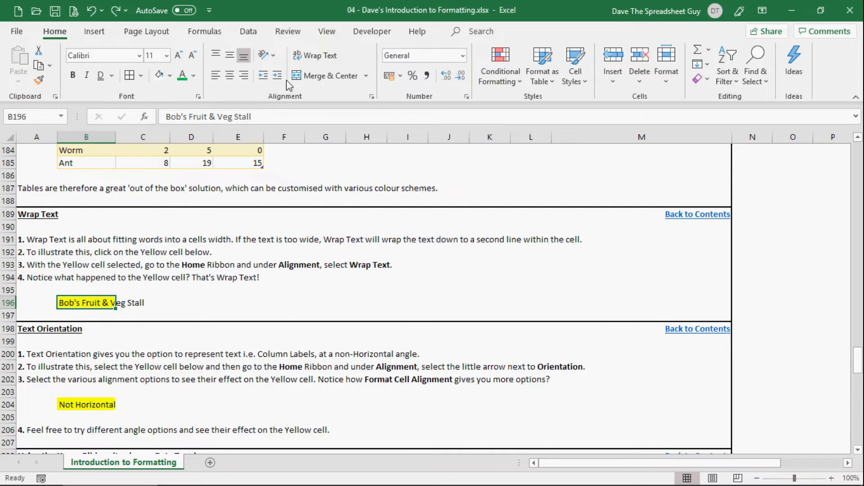
# Wrap the text in yellow cell B196 and turn the wrapping off again.
pyautogui.click(323, 54)
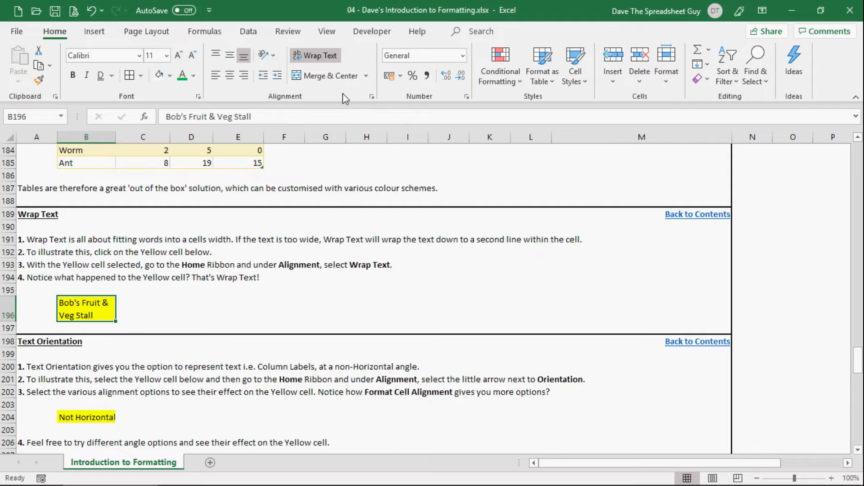
pyautogui.click(318, 58)
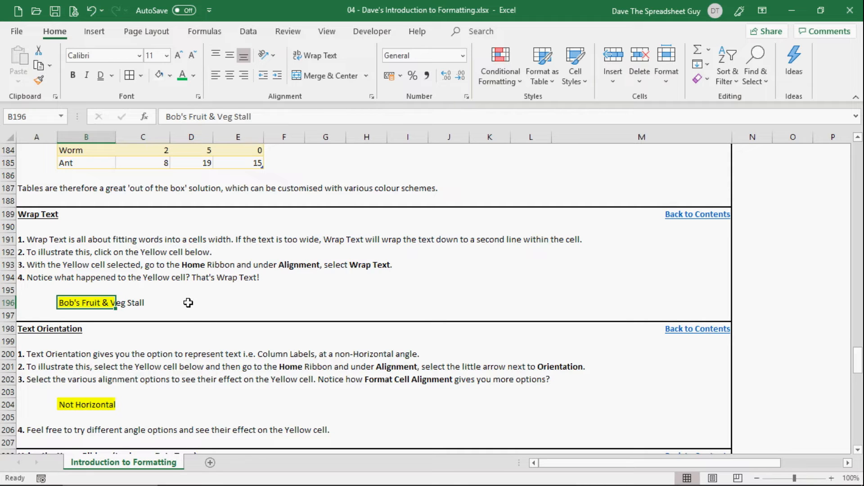
# Try the Wrap text option in the Format Cells alignment settings of B196, leaving it off.
pyautogui.rightClick(72, 302)
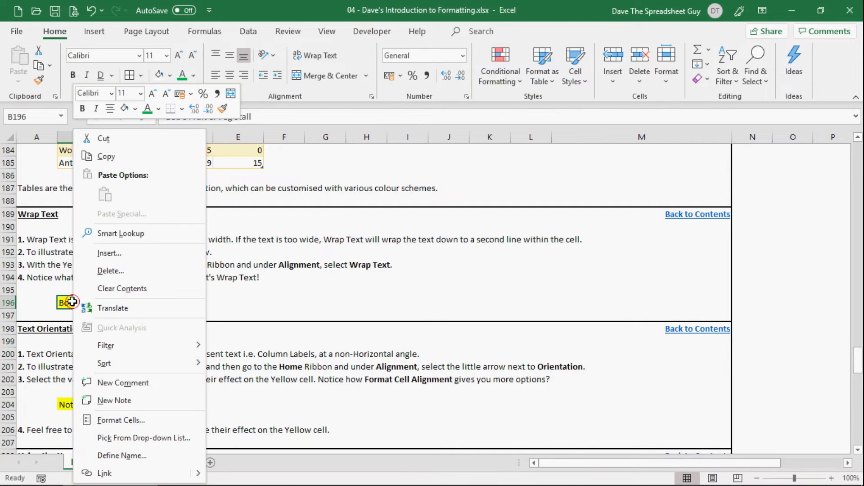
pyautogui.click(158, 418)
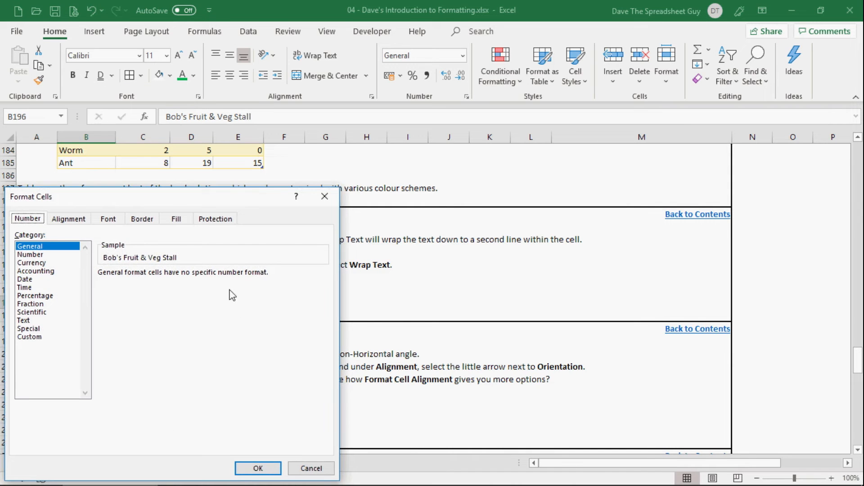
pyautogui.click(70, 220)
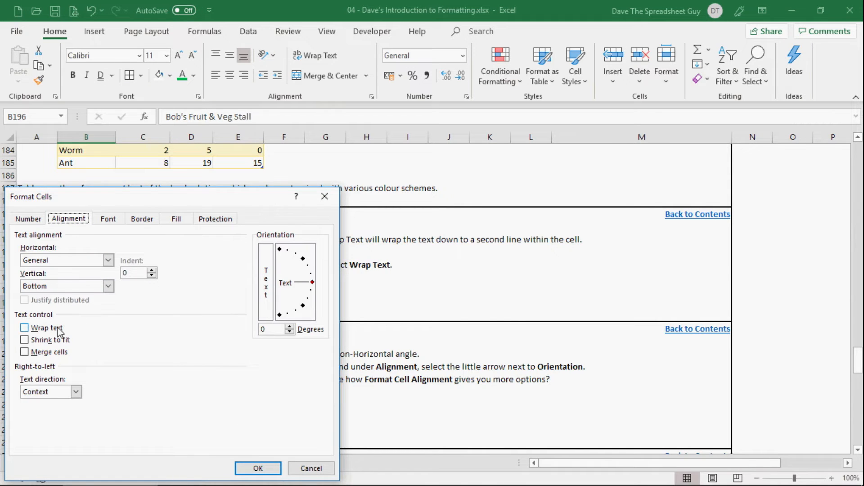
pyautogui.click(25, 329)
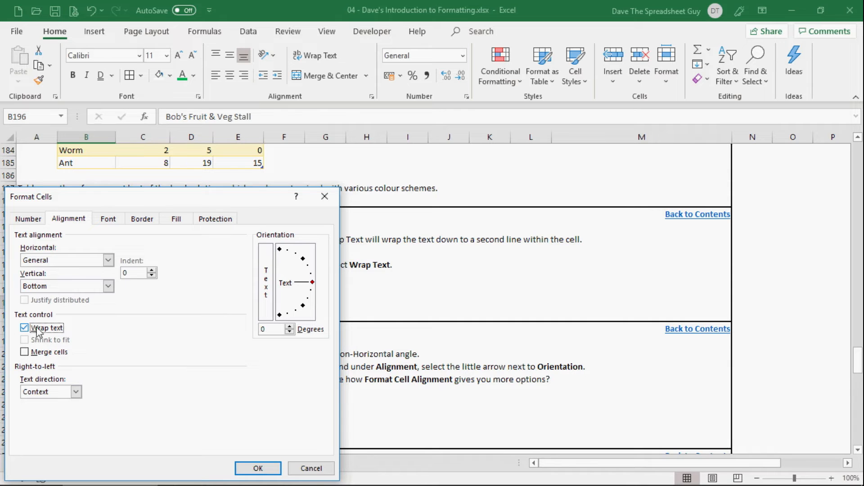
pyautogui.click(26, 329)
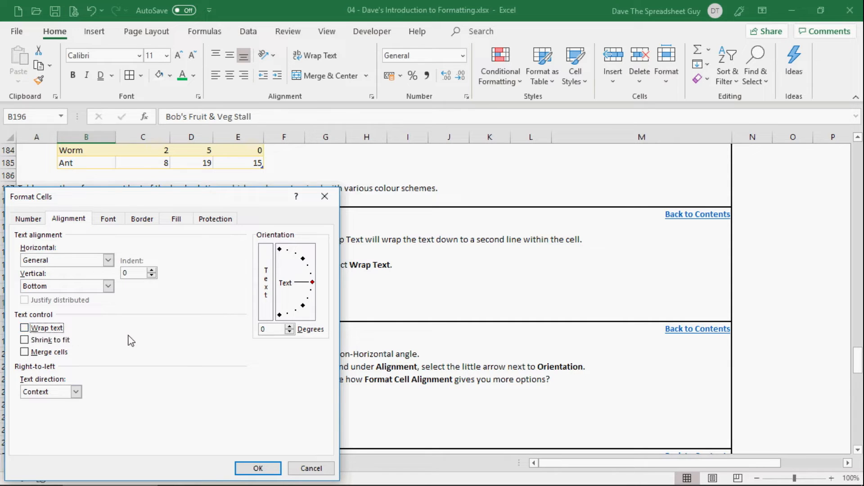
pyautogui.click(257, 469)
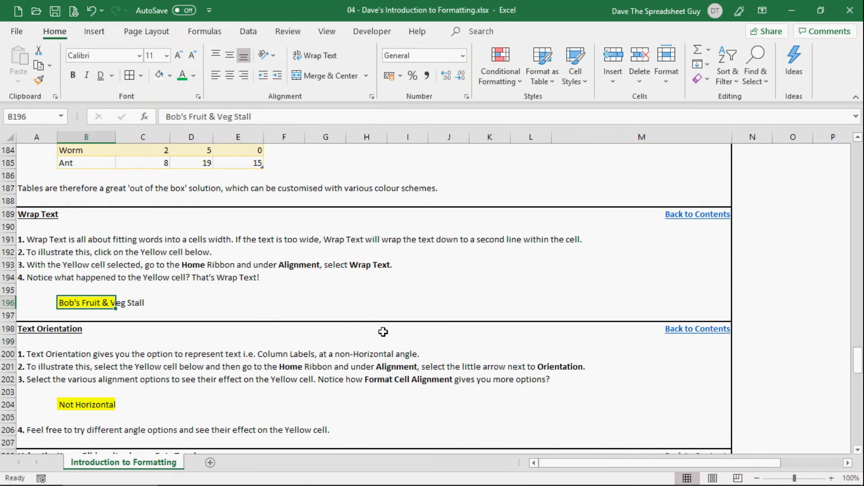
# Angle the text in the yellow Text Orientation cell B204 counterclockwise.
pyautogui.scroll(-2, 383, 332)
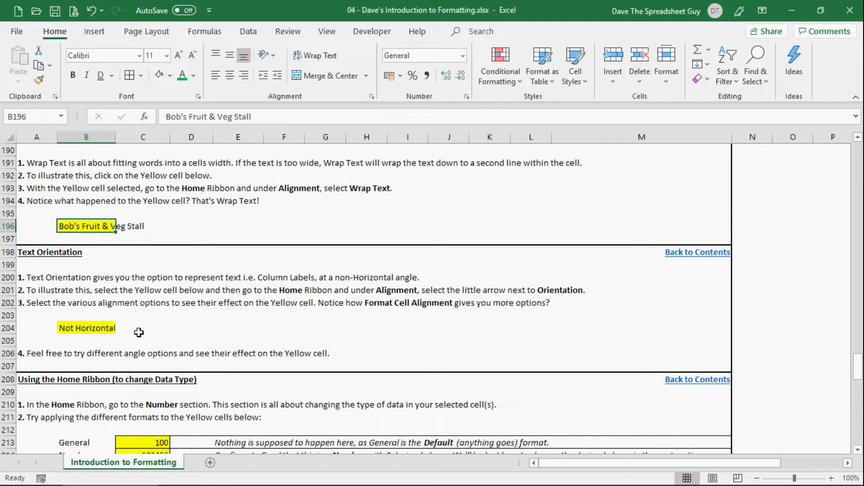
pyautogui.click(88, 328)
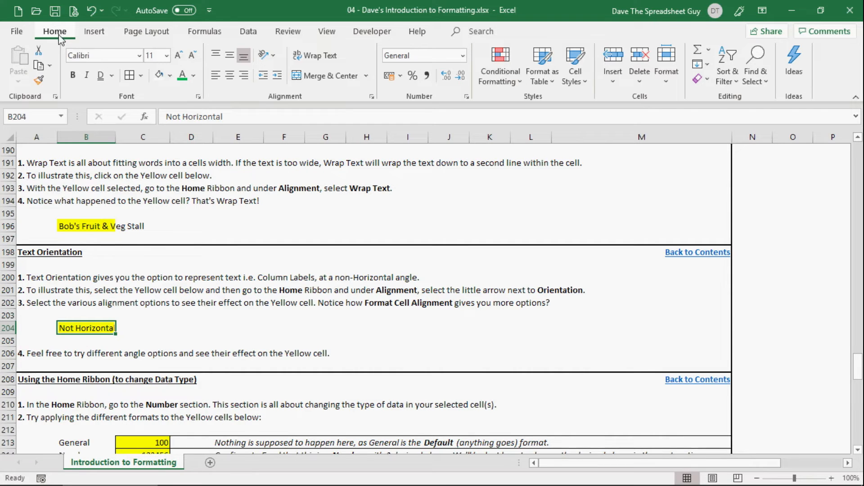
pyautogui.click(274, 57)
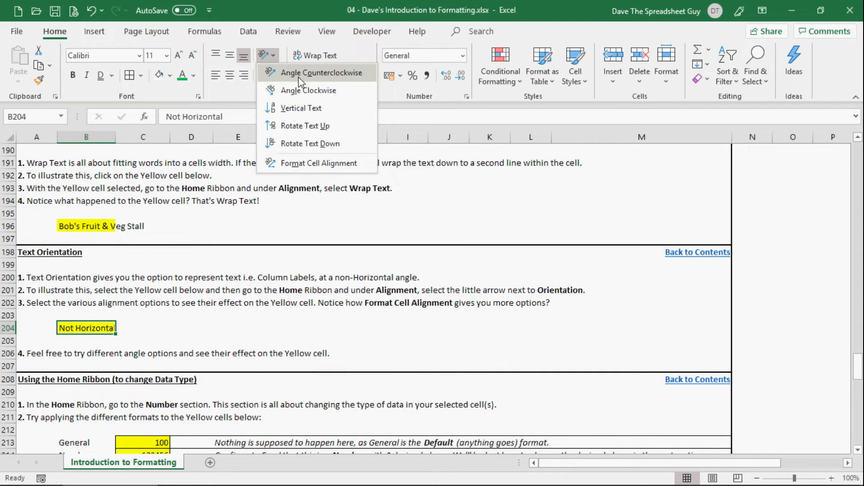
pyautogui.click(341, 72)
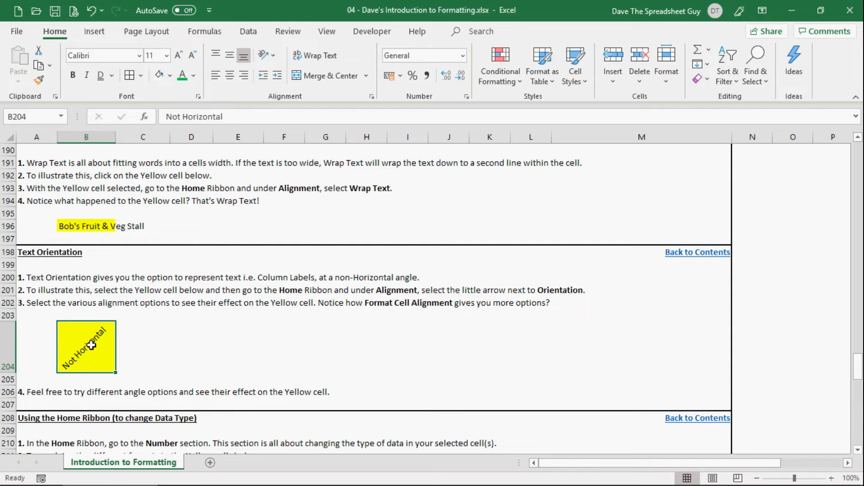
# Set the text orientation of cell B204 to -45 degrees in the Format Cells alignment settings.
pyautogui.rightClick(73, 336)
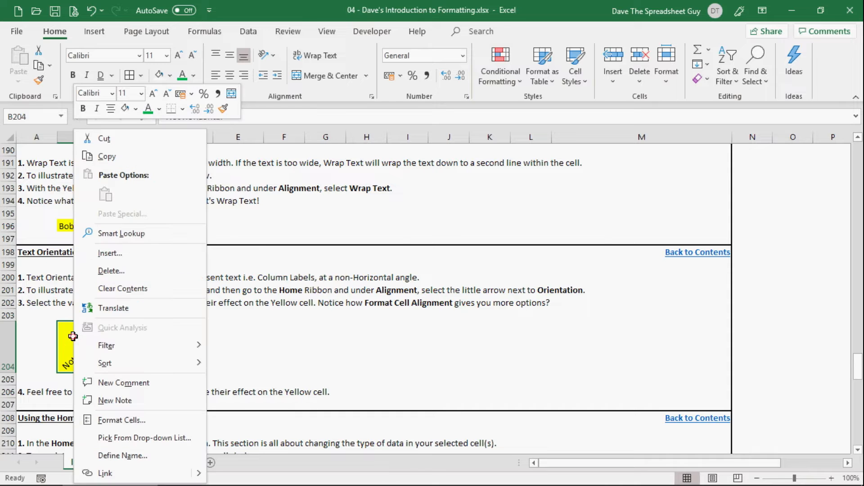
pyautogui.click(165, 424)
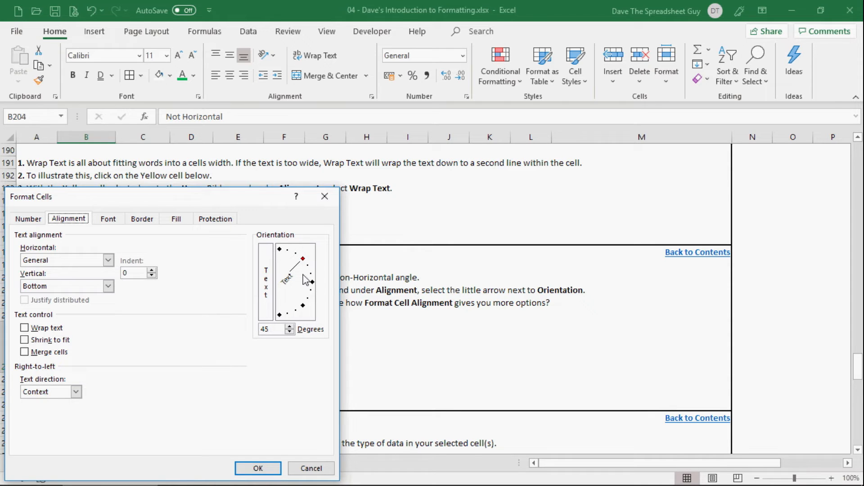
pyautogui.click(289, 327)
pyautogui.click(290, 327)
pyautogui.click(289, 327)
pyautogui.click(289, 327)
pyautogui.click(290, 332)
pyautogui.click(290, 333)
pyautogui.click(289, 333)
pyautogui.click(290, 333)
pyautogui.moveTo(303, 258); pyautogui.dragTo(308, 313)
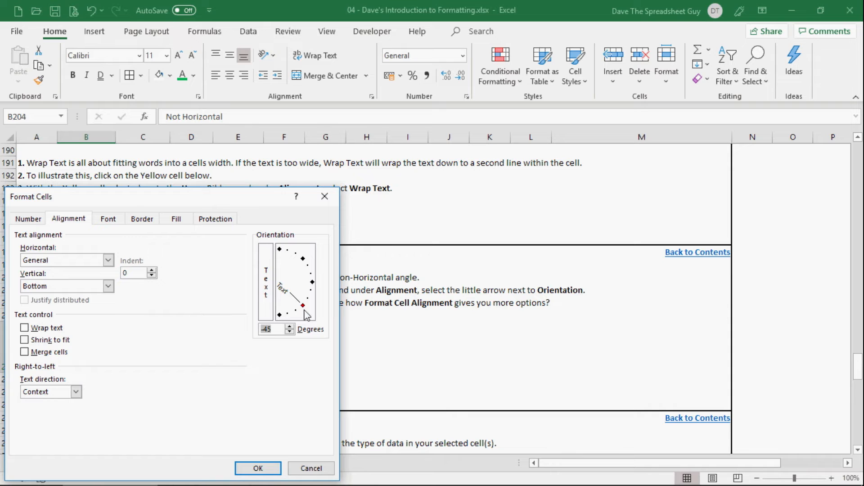
pyautogui.click(254, 466)
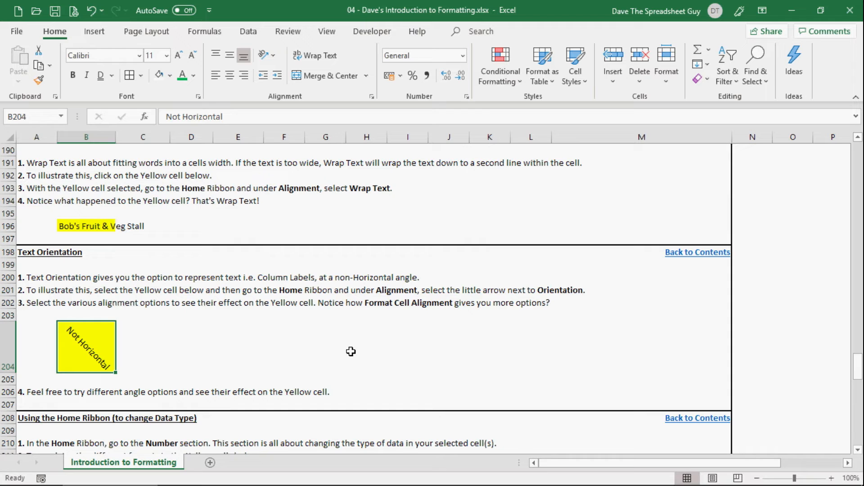
# Undo the last change and apply the Number format to the yellow Number cell C214 in the data type list.
pyautogui.hotkey('ctrl', 'z')
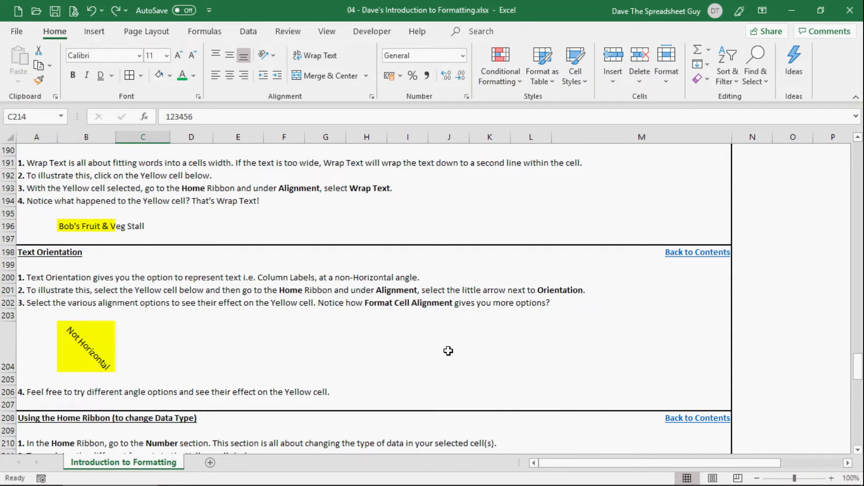
pyautogui.scroll(-5, 508, 355)
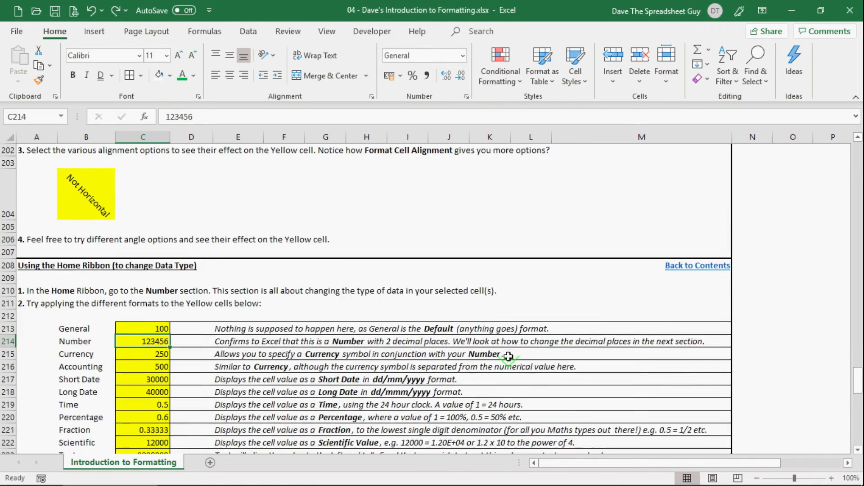
pyautogui.scroll(1, 508, 355)
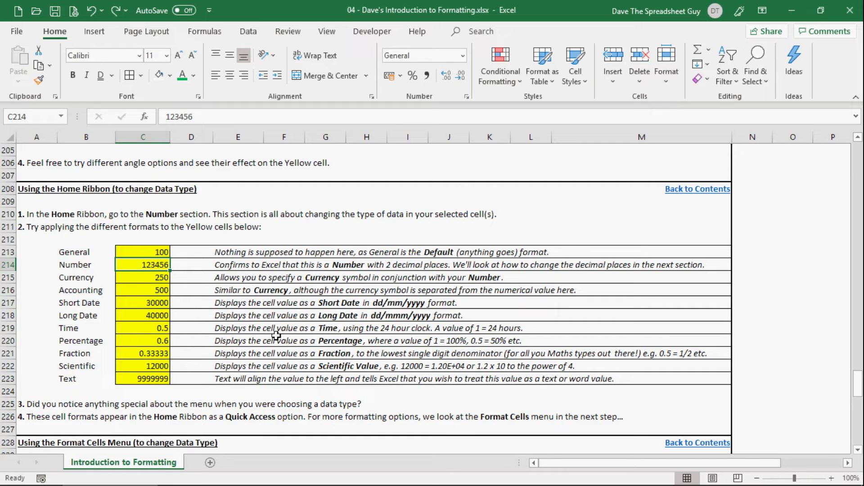
pyautogui.click(142, 251)
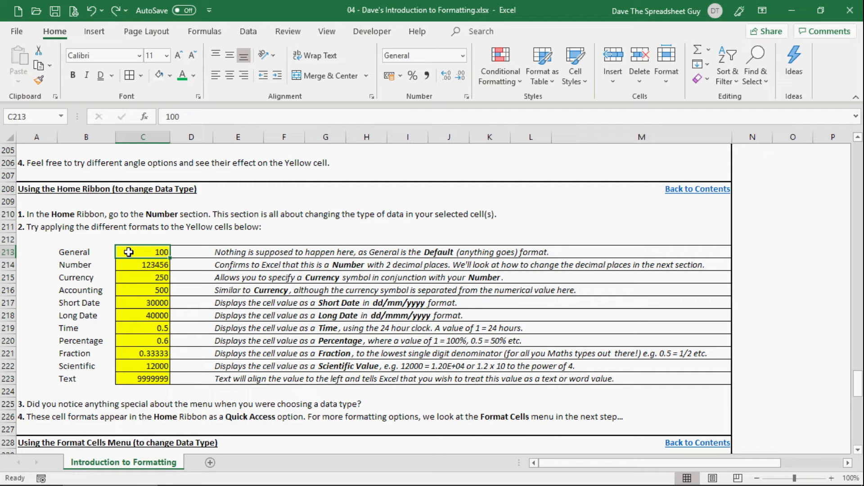
pyautogui.click(137, 265)
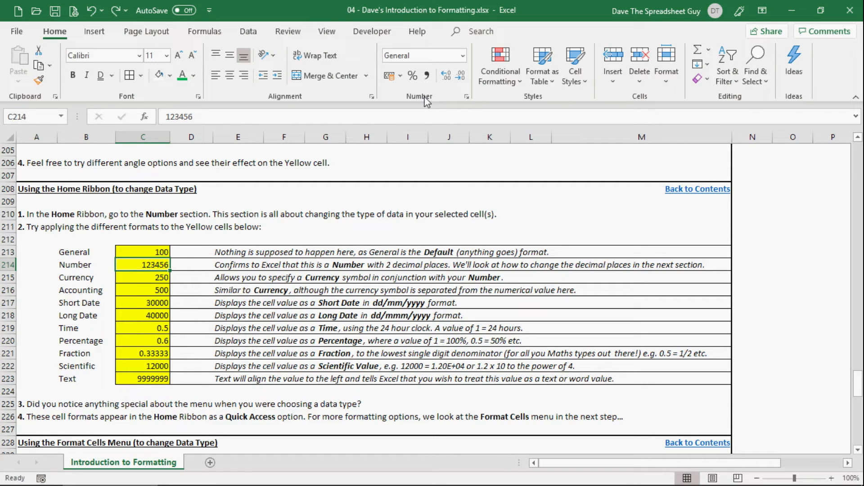
pyautogui.click(463, 57)
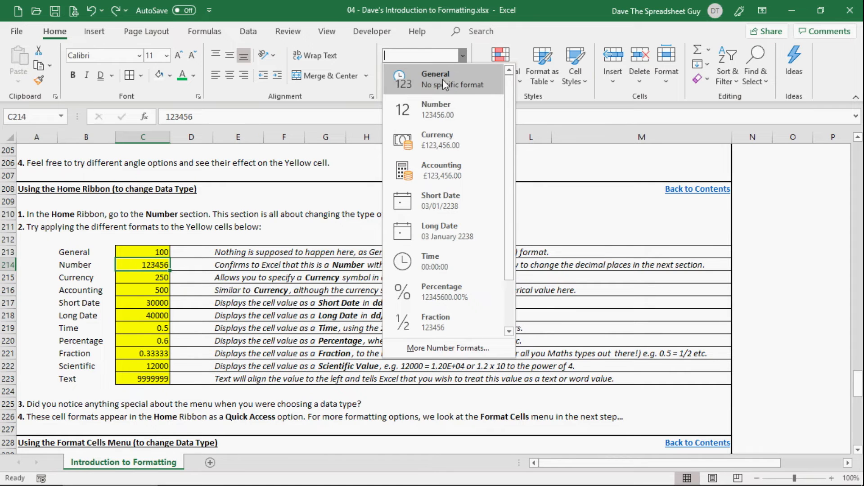
pyautogui.scroll(-2, 441, 228)
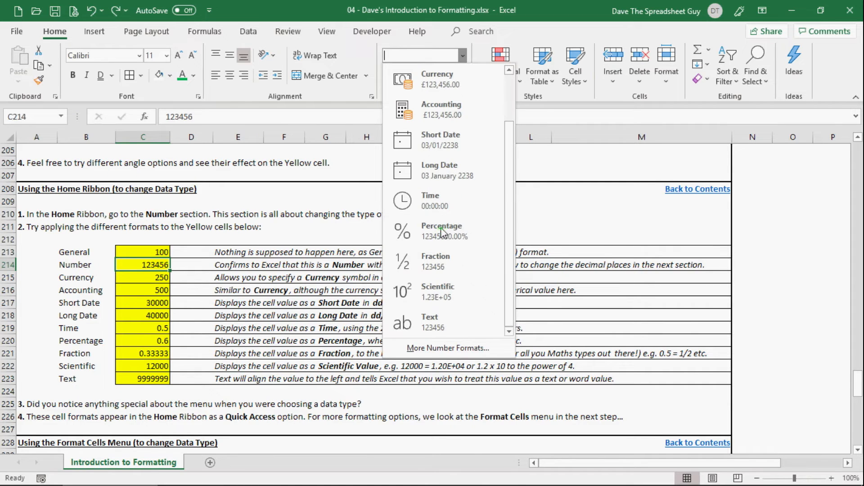
pyautogui.scroll(2, 461, 297)
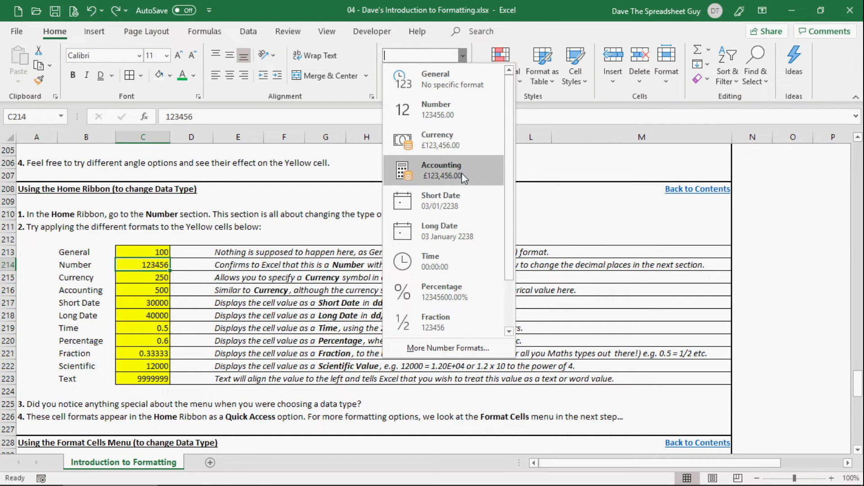
pyautogui.click(464, 112)
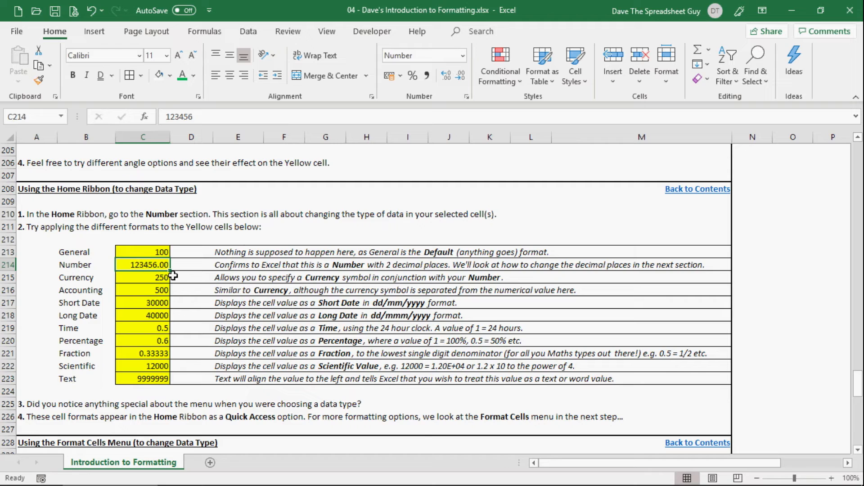
# Increase the decimals shown in C214 to four places and reduce them to two again.
pyautogui.click(446, 76)
pyautogui.click(447, 76)
pyautogui.click(463, 80)
pyautogui.click(463, 80)
# Apply the Currency format to the yellow Currency cell C215.
pyautogui.click(139, 278)
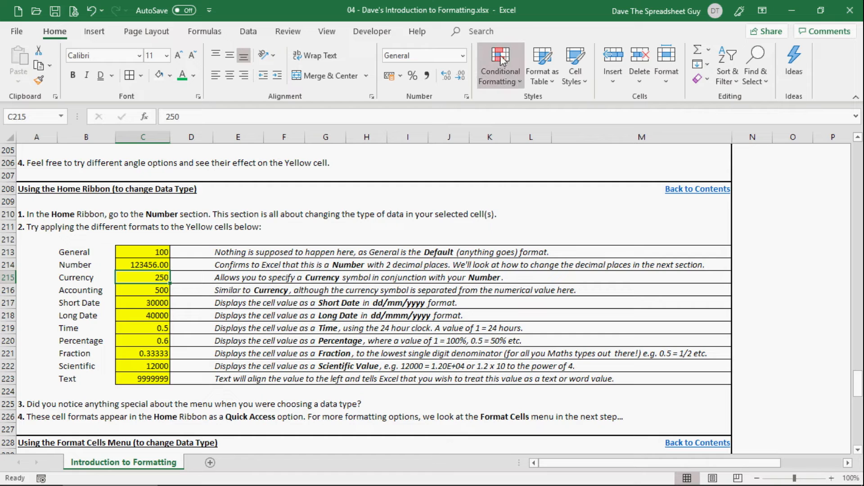
pyautogui.click(463, 56)
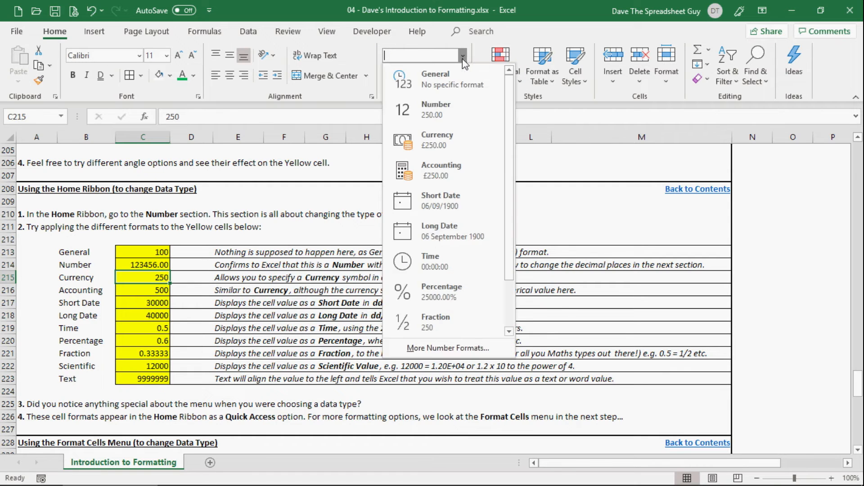
pyautogui.click(458, 149)
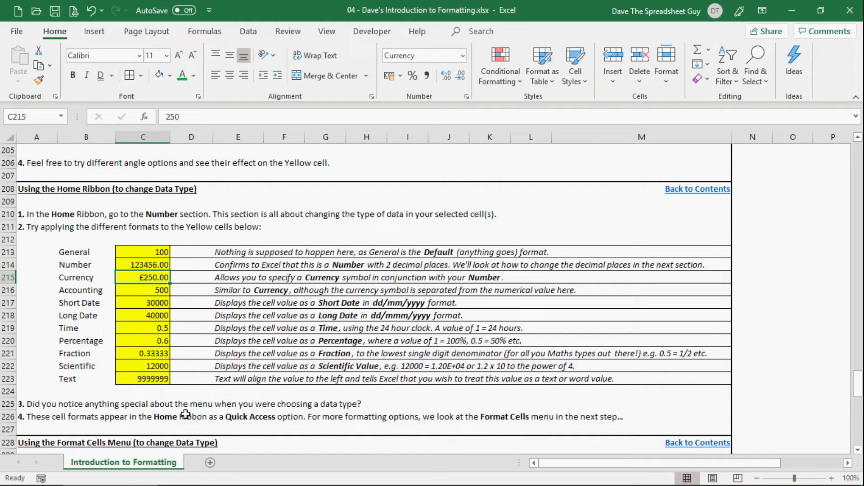
# Apply the Accounting format to the yellow Accounting cell C216.
pyautogui.click(140, 290)
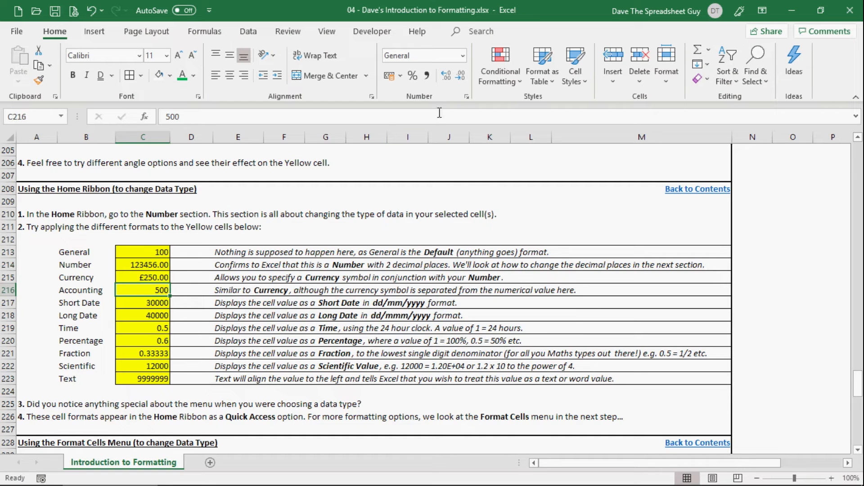
pyautogui.click(462, 57)
pyautogui.click(441, 171)
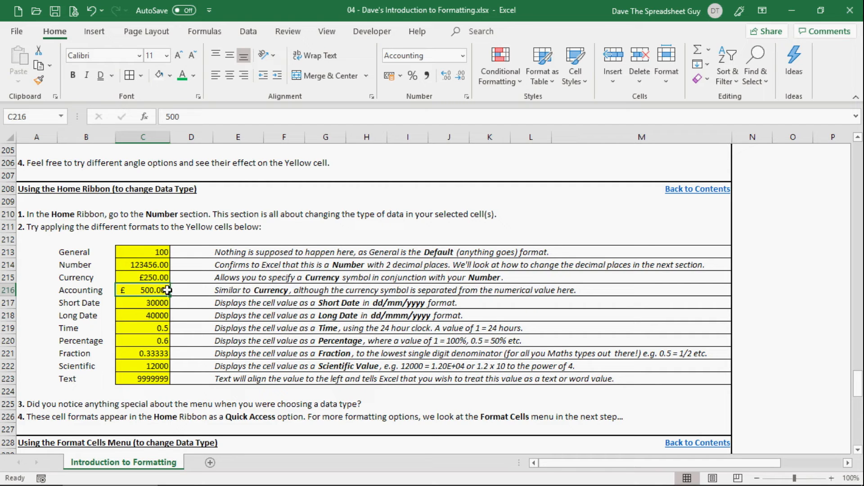
pyautogui.click(142, 274)
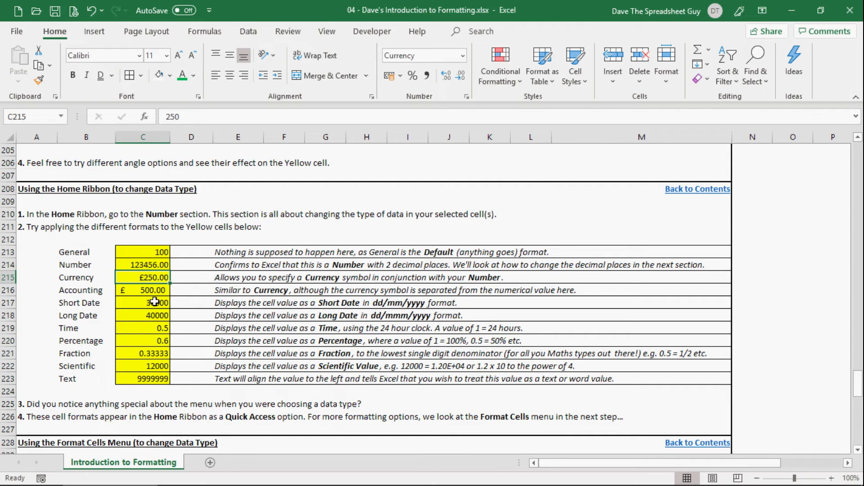
pyautogui.click(136, 303)
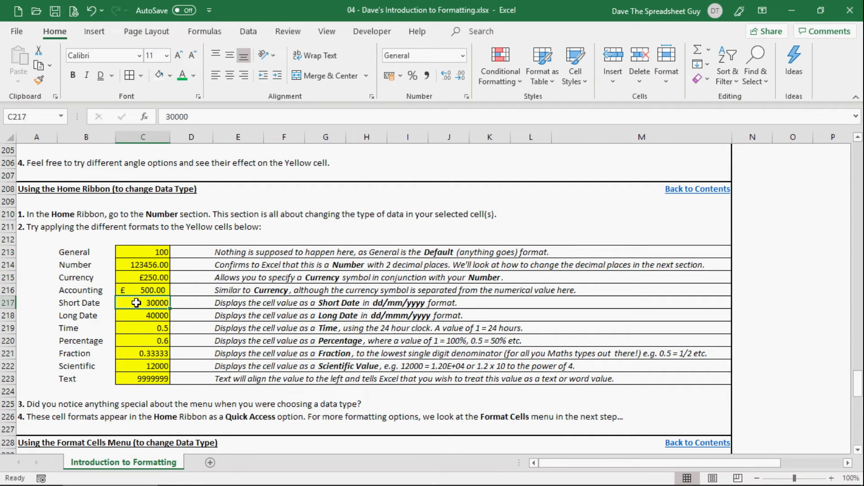
pyautogui.click(132, 278)
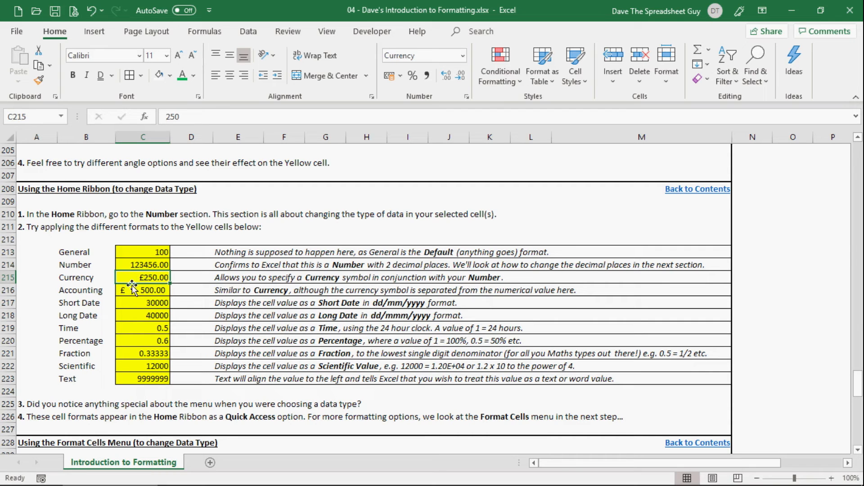
# Apply the Short Date format to the yellow Short Date cell C217.
pyautogui.click(137, 290)
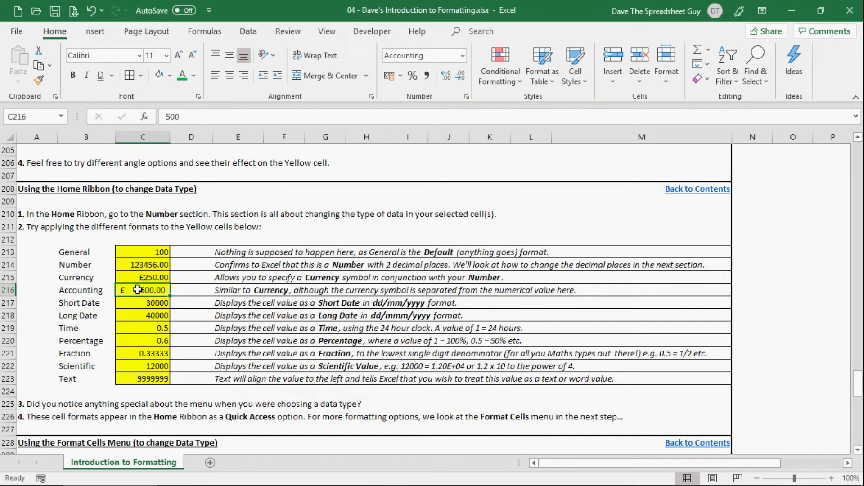
pyautogui.click(154, 278)
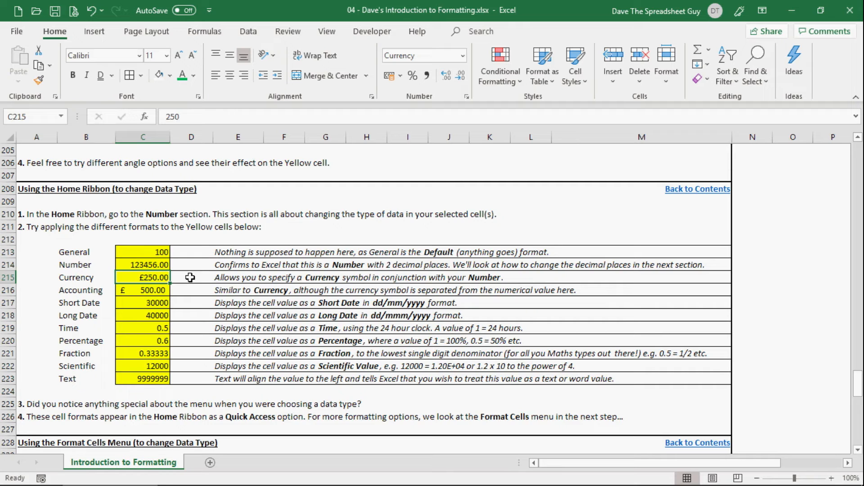
pyautogui.click(127, 305)
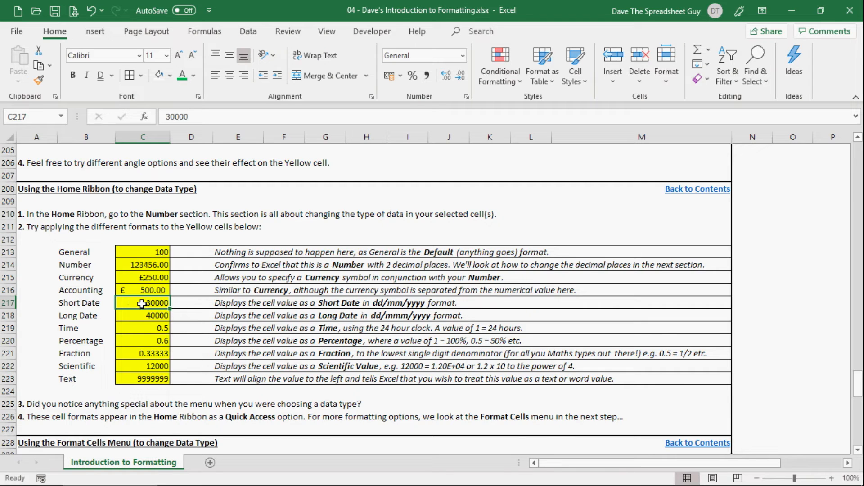
pyautogui.click(463, 56)
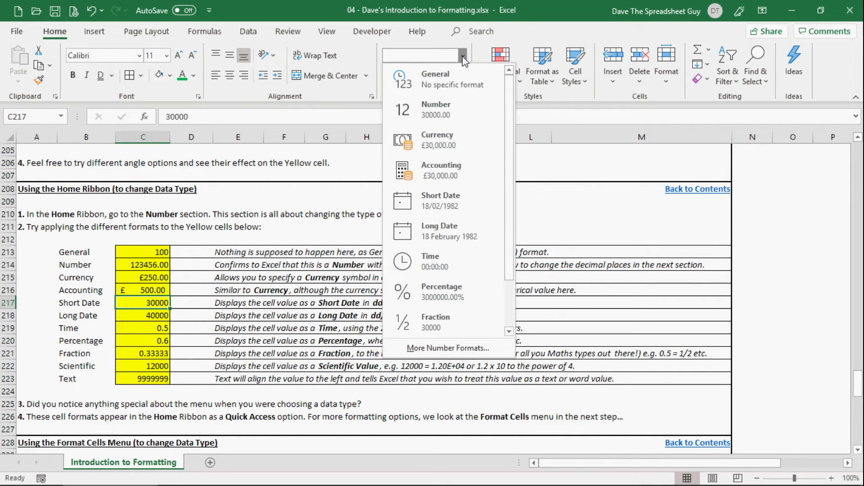
pyautogui.click(460, 200)
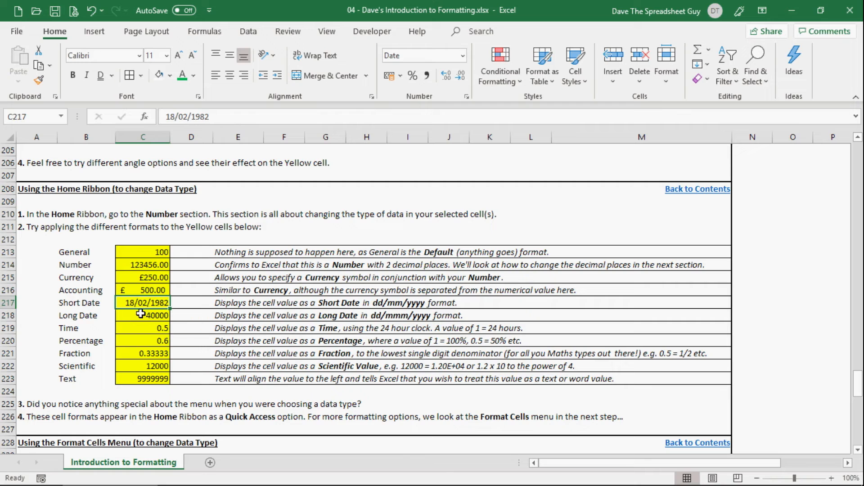
# Apply the Long Date format to the yellow Long Date cell C218.
pyautogui.click(140, 315)
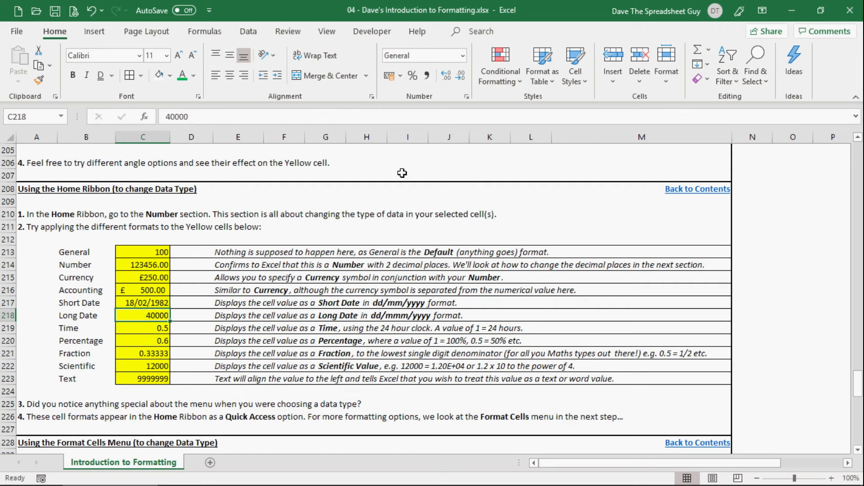
pyautogui.click(463, 57)
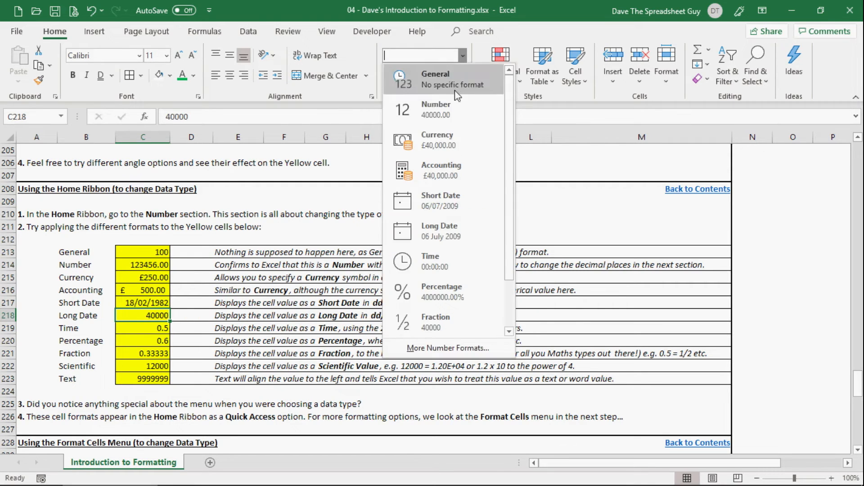
pyautogui.click(426, 228)
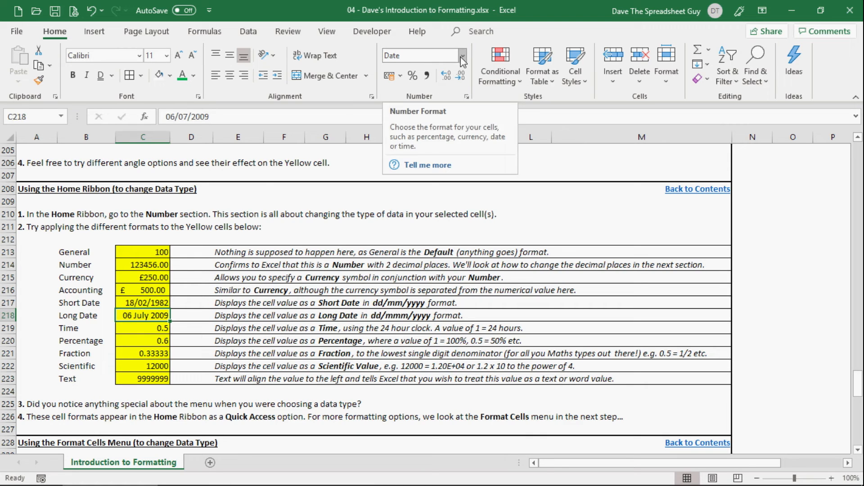
# Apply the Time format to the yellow Time cell C219.
pyautogui.press('Down')
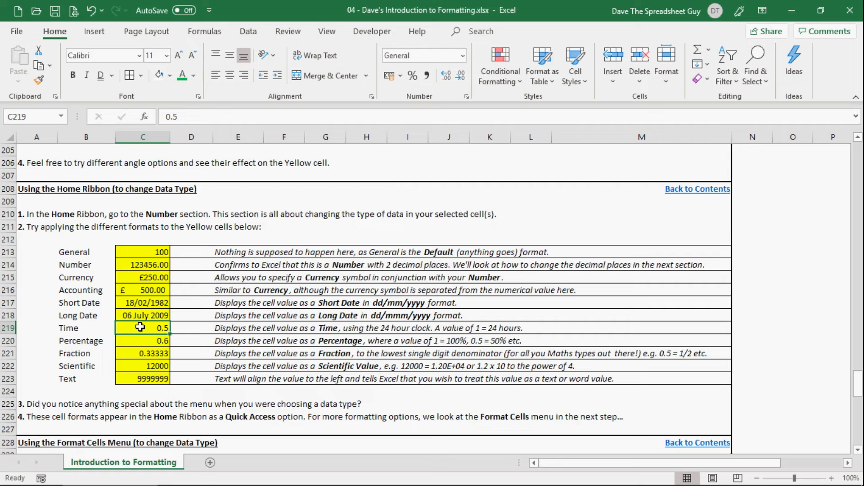
pyautogui.click(463, 56)
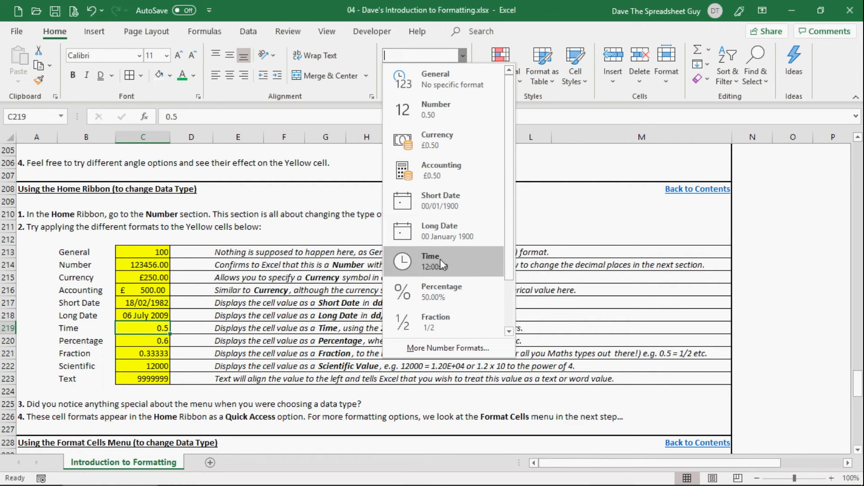
pyautogui.click(464, 272)
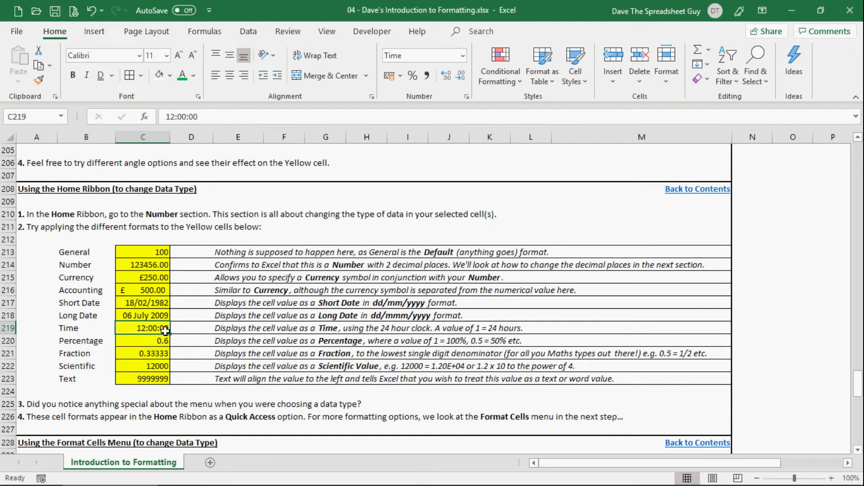
# Apply the Percentage format to the yellow Percentage cell C220.
pyautogui.click(140, 340)
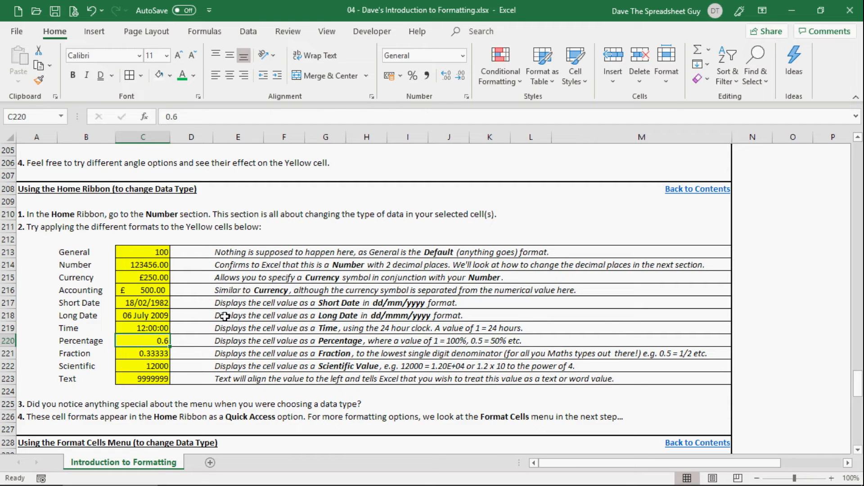
pyautogui.click(462, 56)
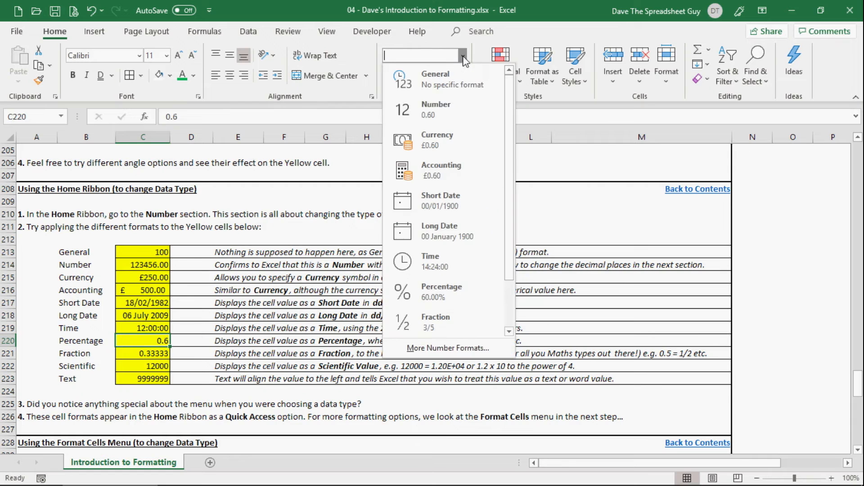
pyautogui.click(452, 295)
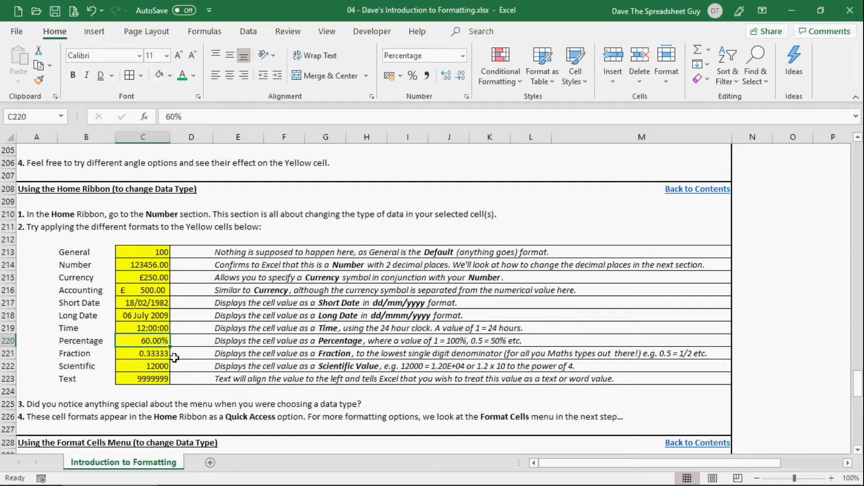
# Apply the Fraction format to the yellow Fraction cell C221.
pyautogui.click(126, 352)
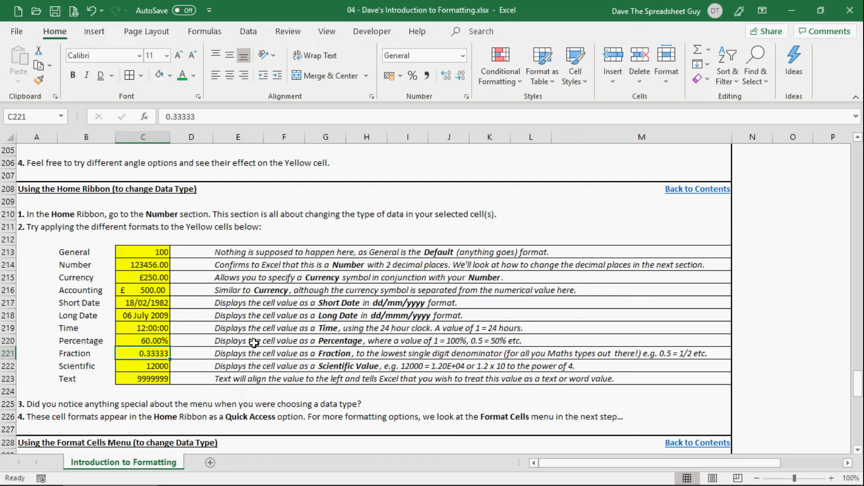
pyautogui.click(464, 57)
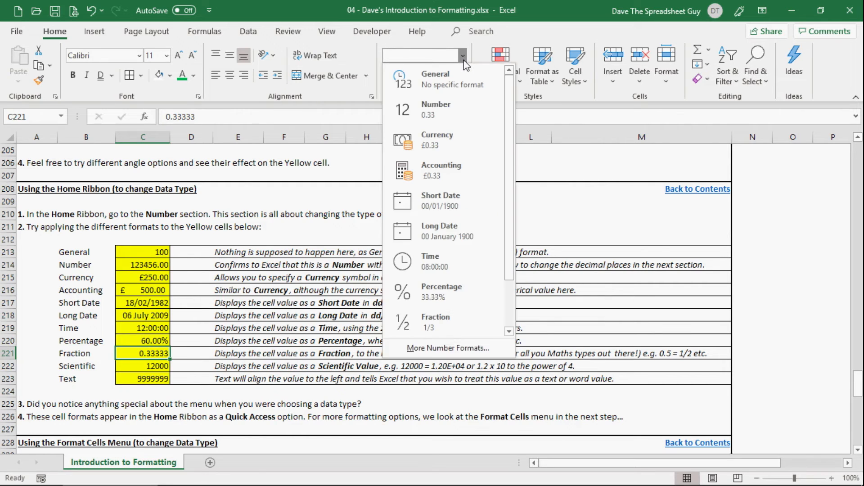
pyautogui.click(444, 318)
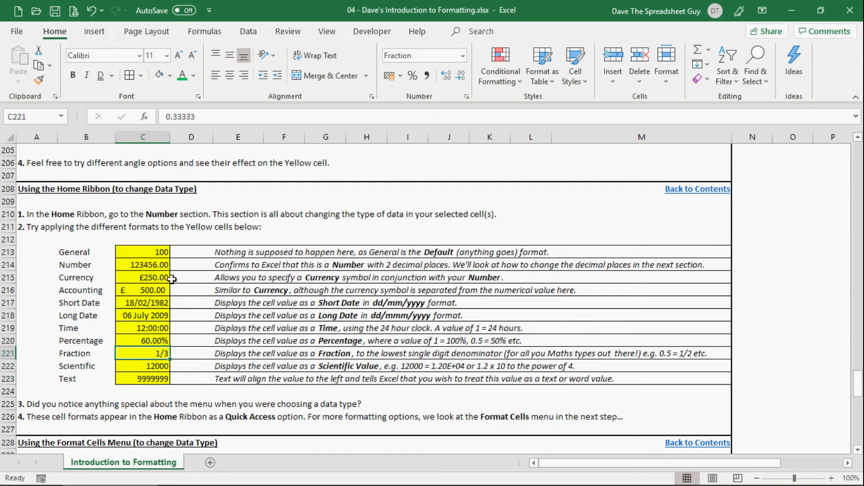
# Change the value in the Fraction cell C221 to 0.35.
pyautogui.click(203, 116)
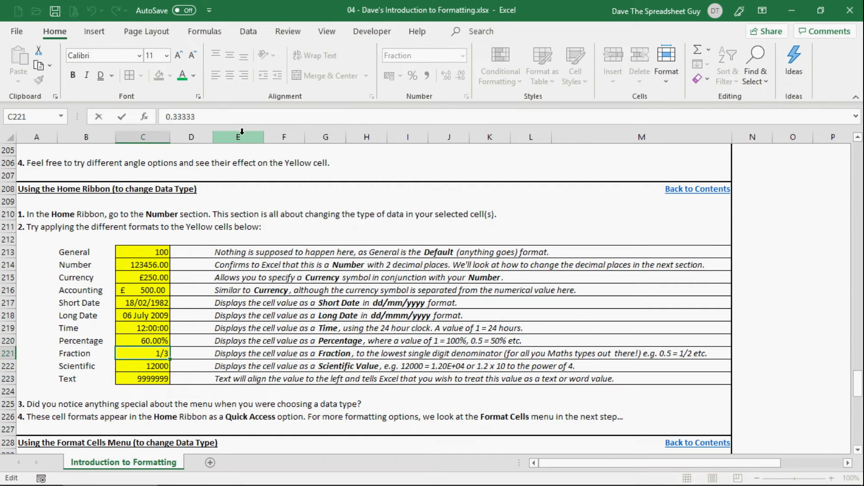
pyautogui.press('BackSpace')
pyautogui.press('BackSpace')
pyautogui.press('BackSpace')
pyautogui.press('BackSpace')
pyautogui.write('5')
pyautogui.press('Return')
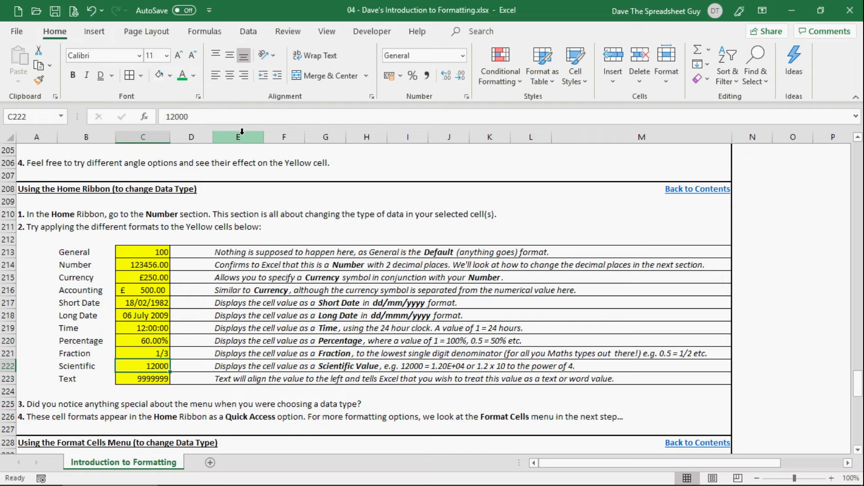
# Change the value in the Fraction cell C221 to 0.25.
pyautogui.press('Up')
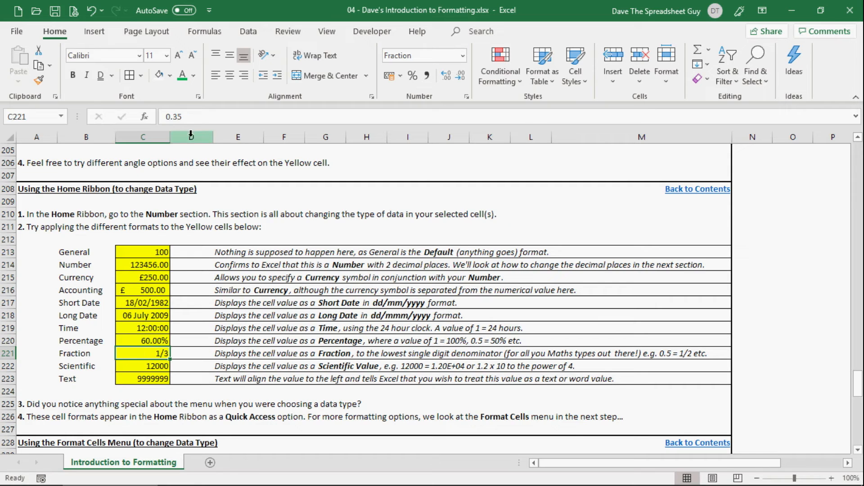
pyautogui.click(190, 119)
pyautogui.press('BackSpace')
pyautogui.press('BackSpace')
pyautogui.write('25')
pyautogui.press('Return')
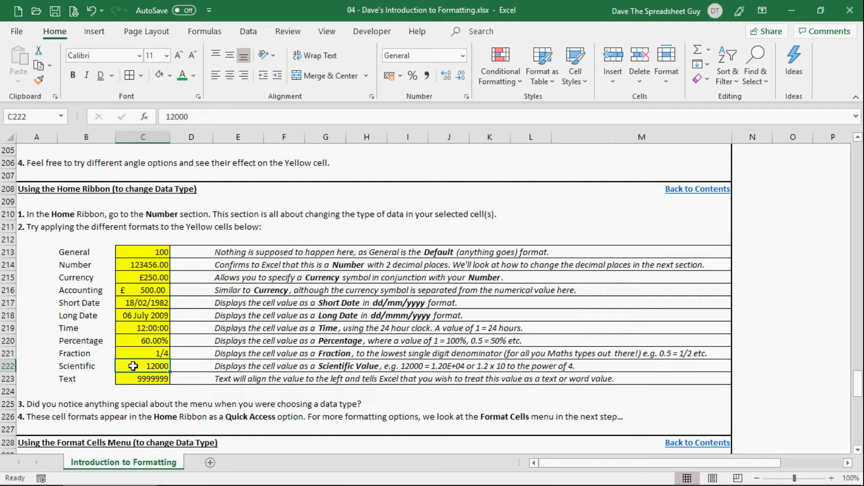
# Apply the Scientific format to the yellow Scientific cell C222.
pyautogui.click(462, 55)
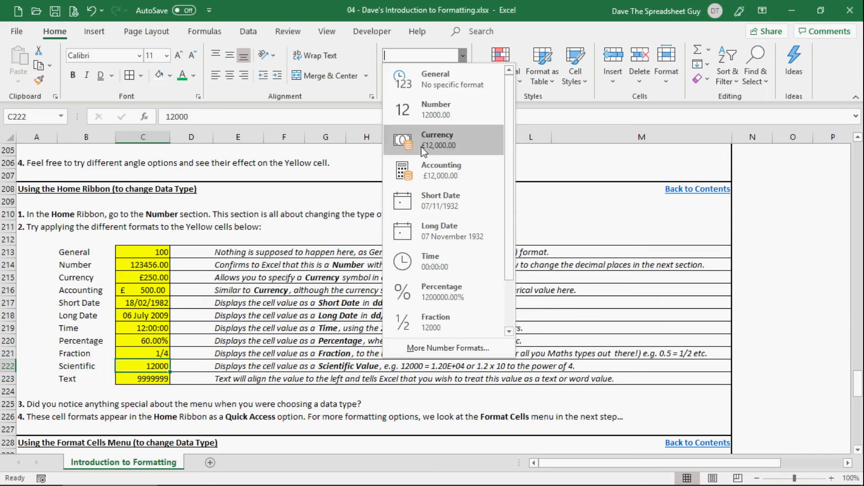
pyautogui.scroll(-1, 415, 220)
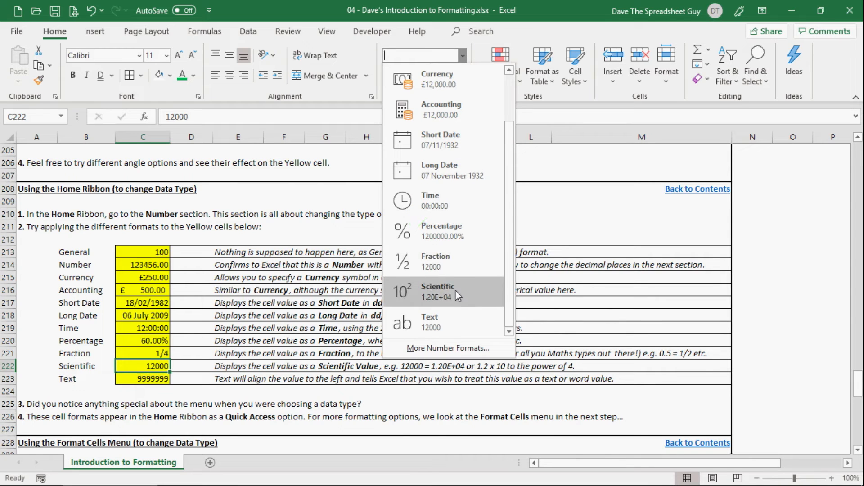
pyautogui.click(469, 293)
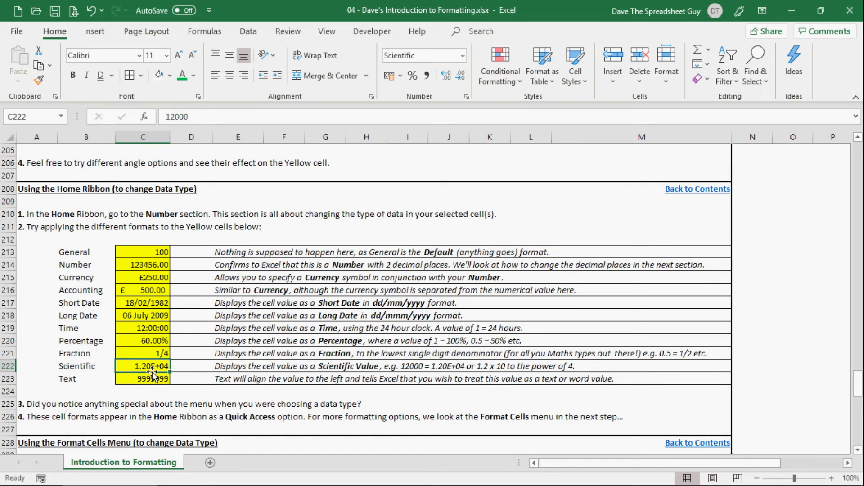
pyautogui.click(193, 366)
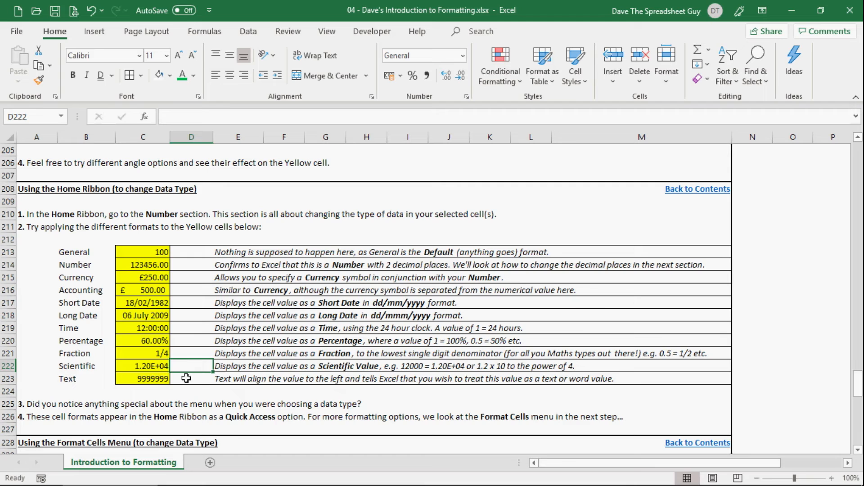
# Enter 00123456 in the yellow Text cell C223 while it still has the General format.
pyautogui.click(145, 380)
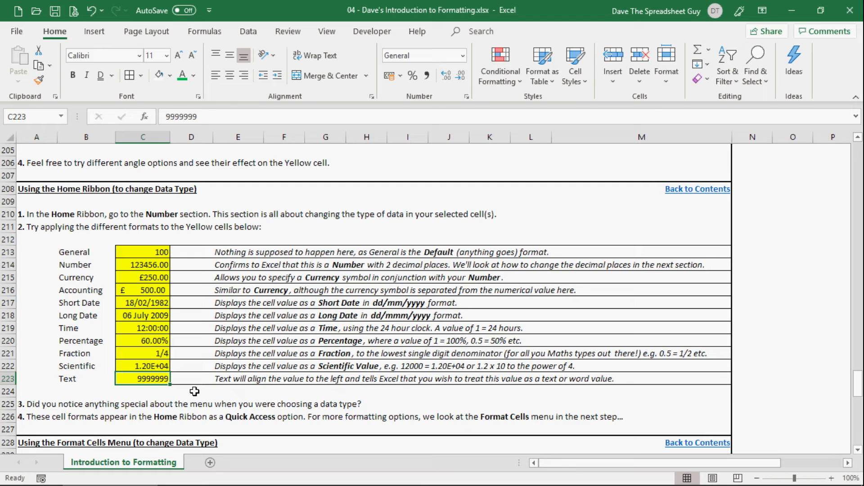
pyautogui.write('00')
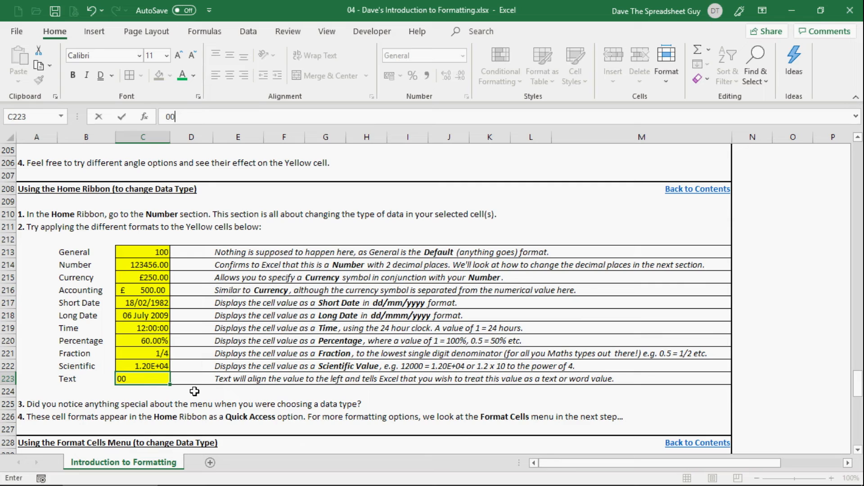
pyautogui.write('123456')
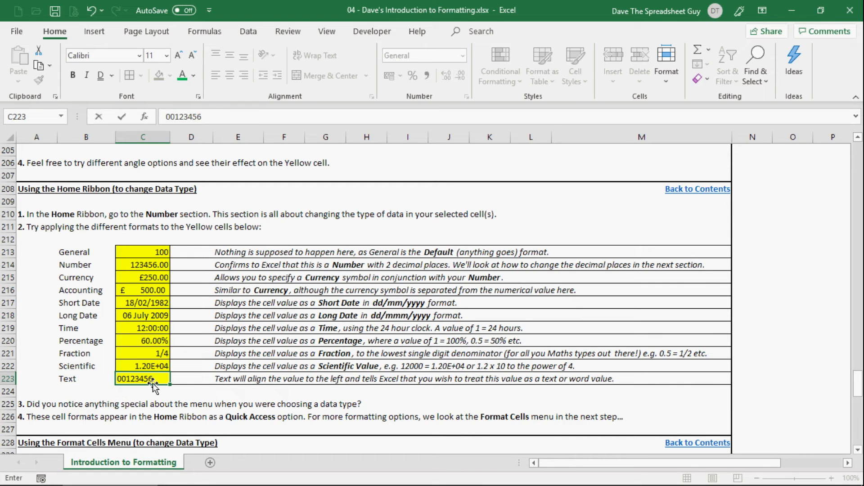
pyautogui.click(122, 392)
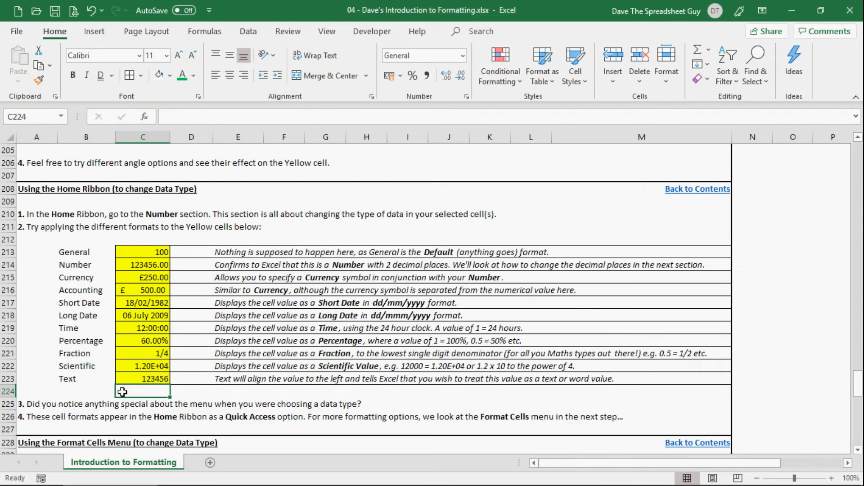
# Apply the Text format to the yellow Text cell C223 and enter 00123456 in it again.
pyautogui.click(122, 378)
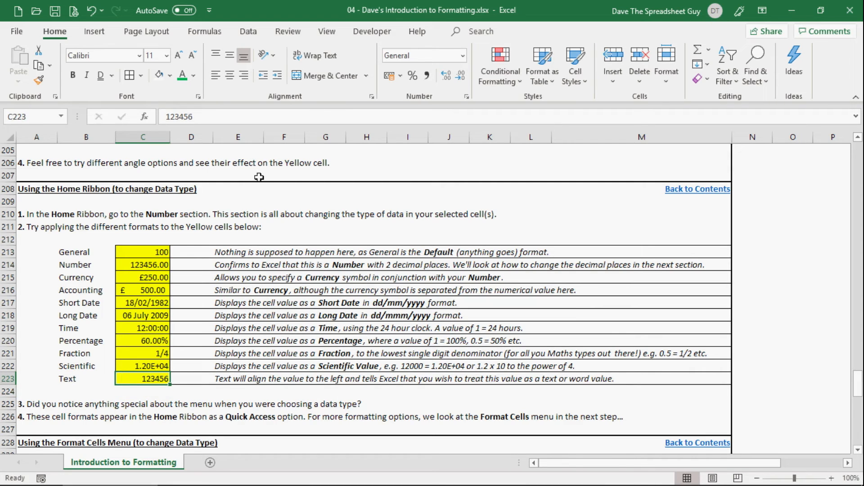
pyautogui.click(463, 56)
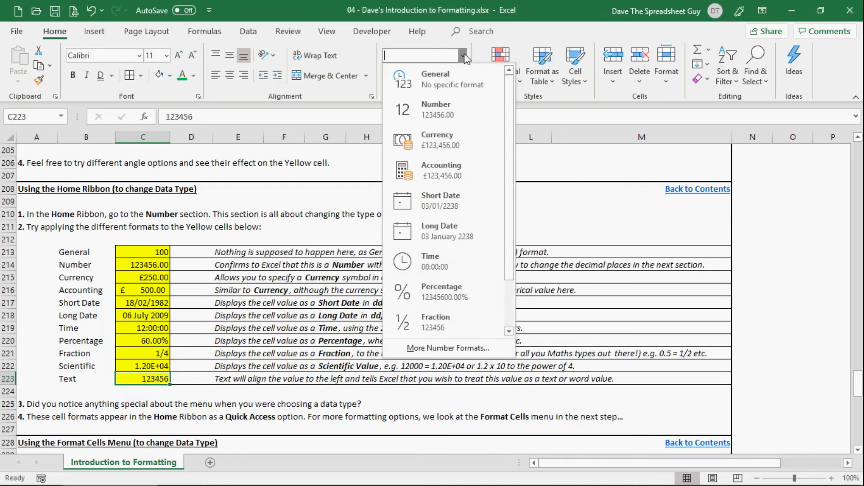
pyautogui.scroll(-2, 445, 189)
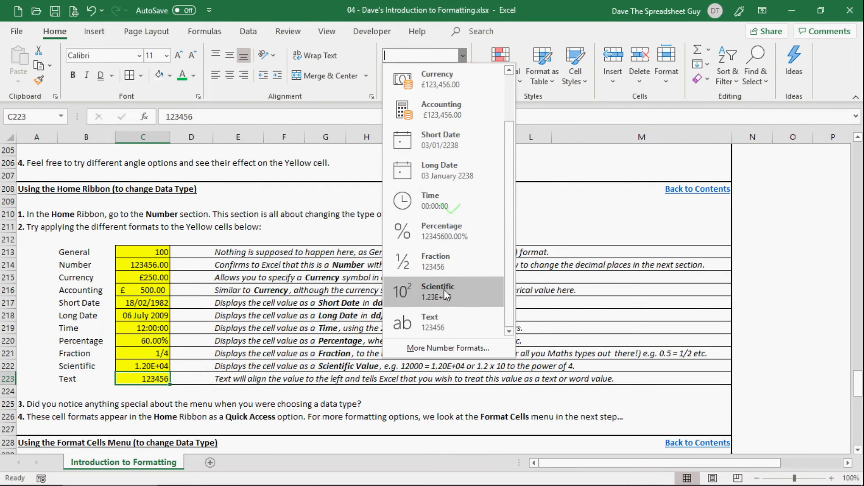
pyautogui.click(452, 319)
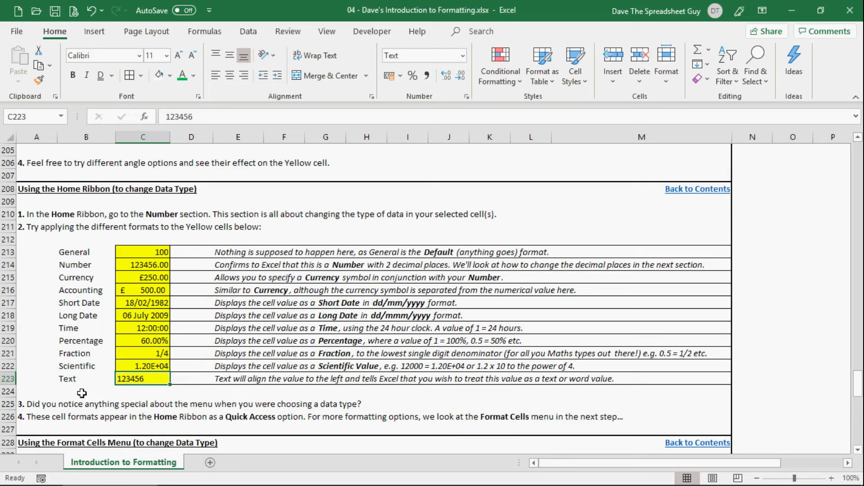
pyautogui.write('00123456')
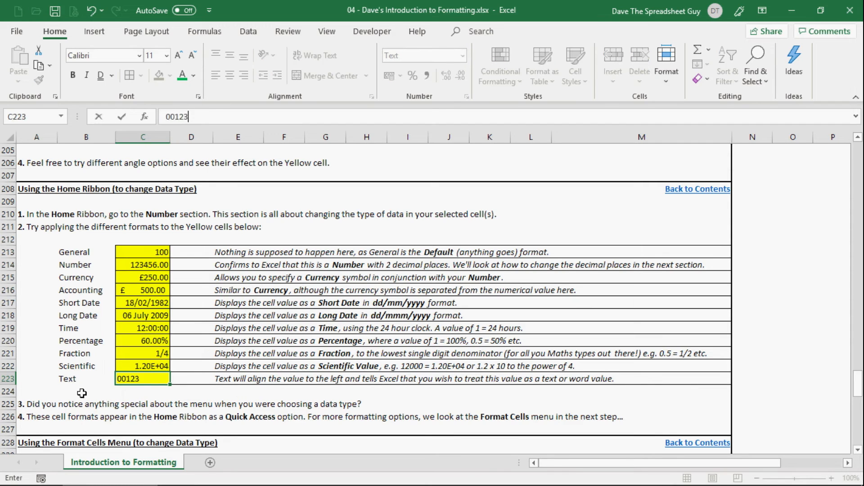
pyautogui.press('Return')
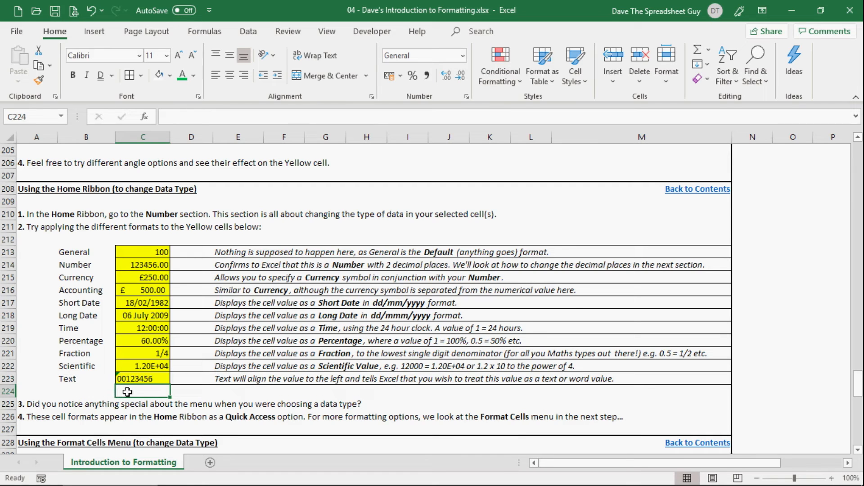
# Read the section on using the Format Cells menu to change data types, comparing it with the Home Ribbon section above.
pyautogui.click(152, 378)
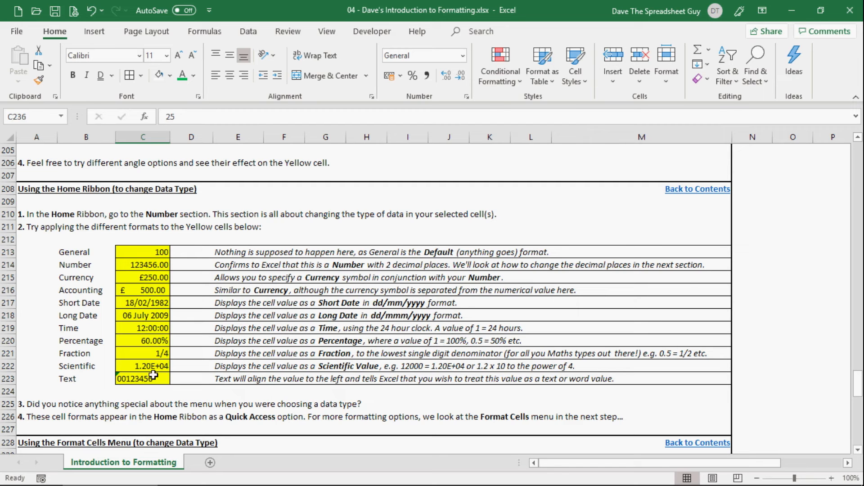
pyautogui.scroll(-5, 541, 363)
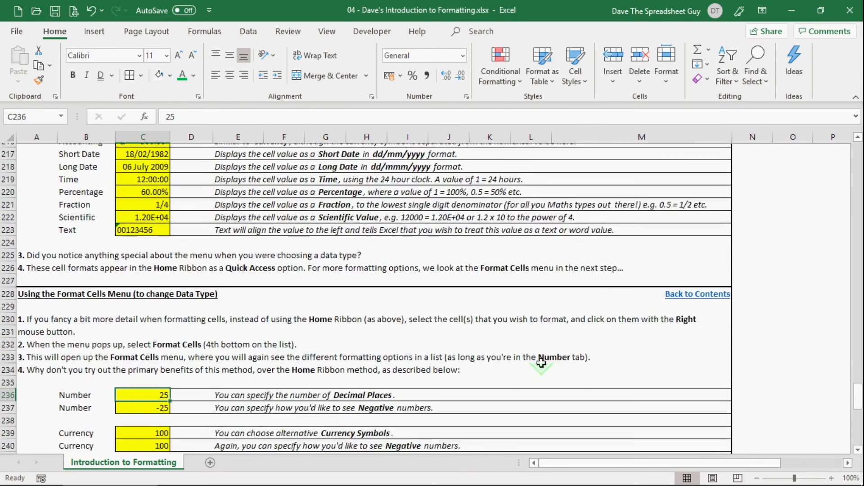
pyautogui.scroll(-4, 541, 362)
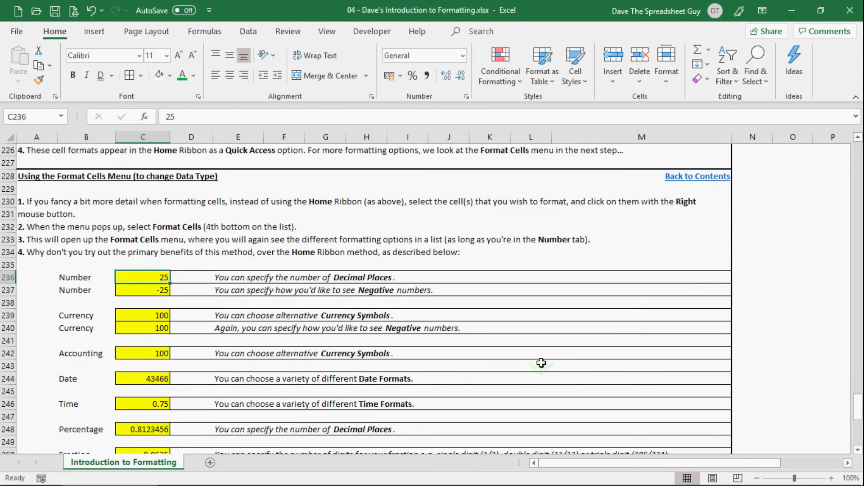
pyautogui.scroll(1, 541, 362)
pyautogui.scroll(1, 541, 362)
pyautogui.scroll(-1, 161, 321)
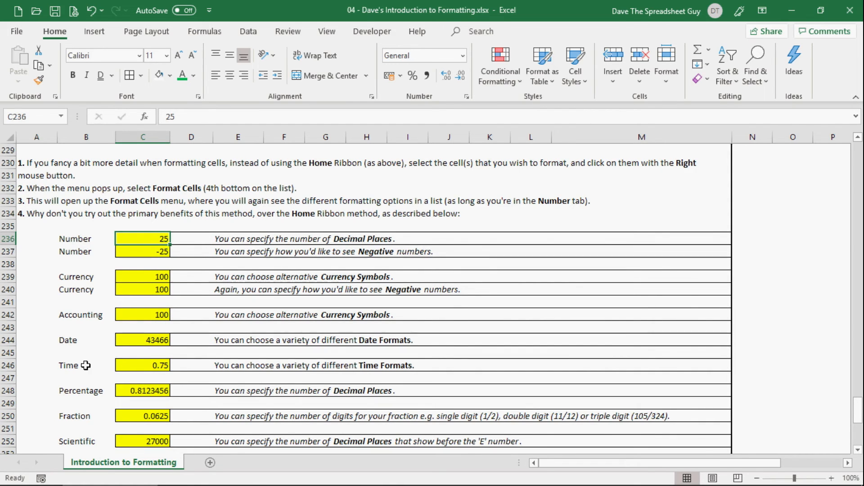
pyautogui.scroll(6, 80, 433)
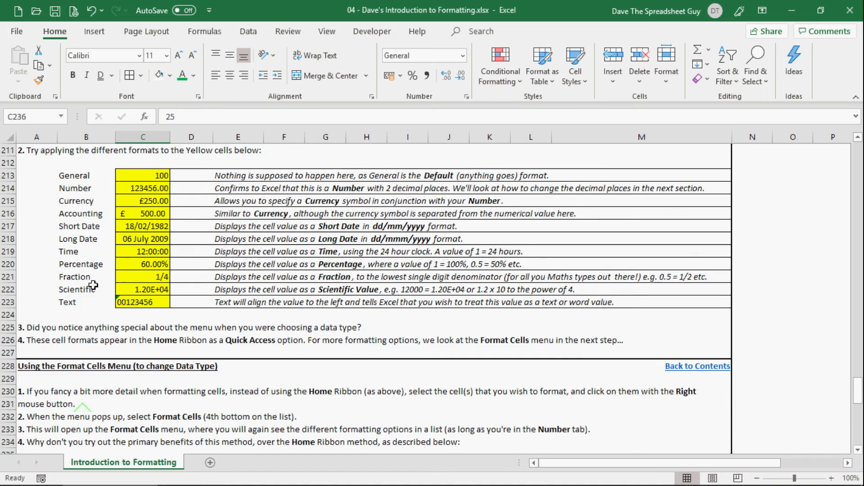
pyautogui.scroll(-3, 102, 334)
pyautogui.scroll(-4, 102, 333)
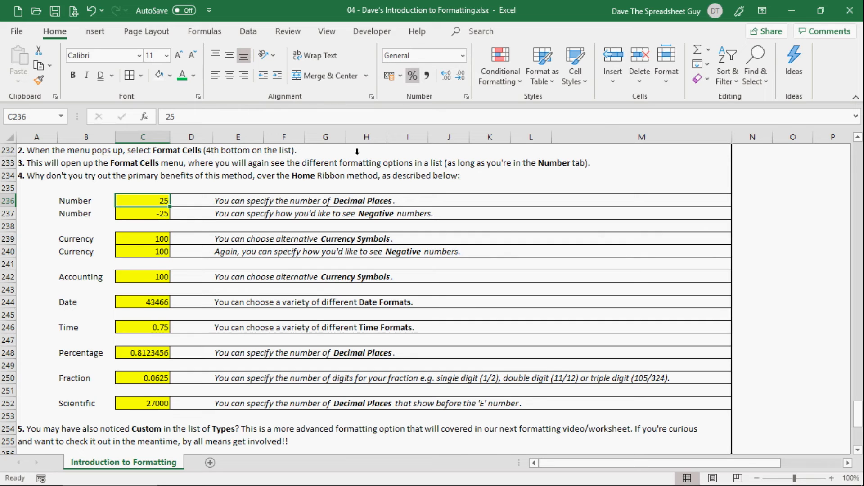
# Format the yellow Number cell C236 through Format Cells as Number with 4 decimal places, keeping negatives black with a minus sign.
pyautogui.rightClick(130, 198)
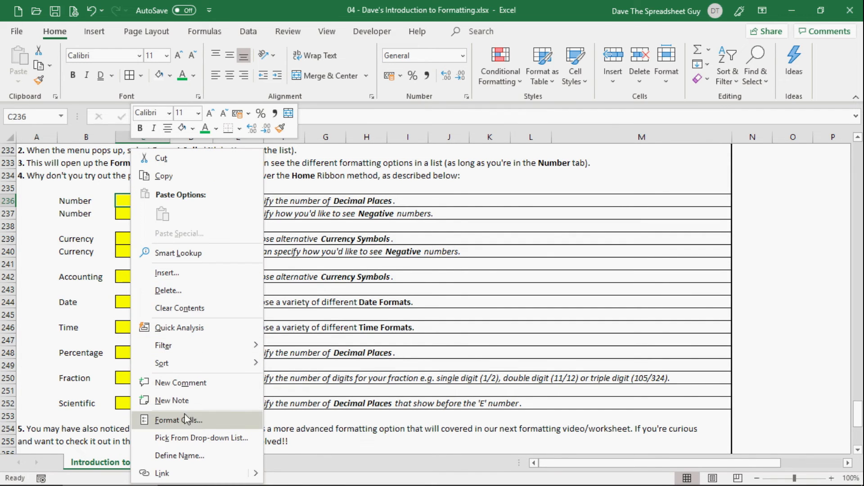
pyautogui.click(213, 421)
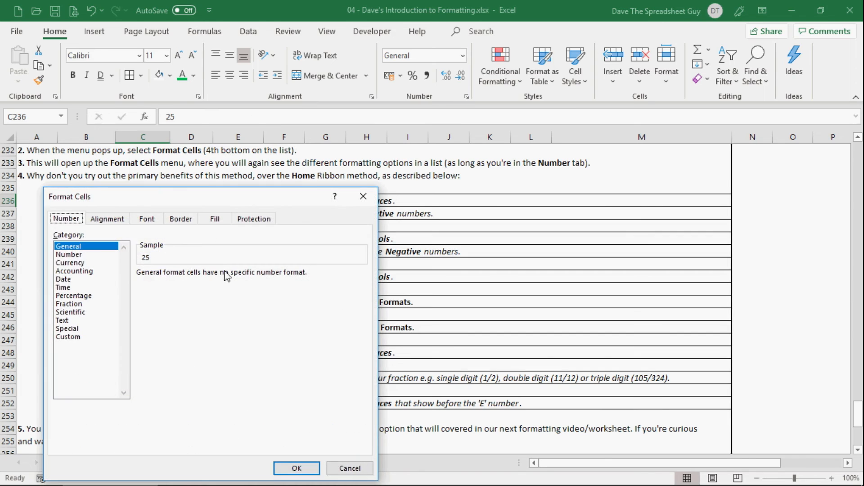
pyautogui.moveTo(188, 189); pyautogui.dragTo(565, 143)
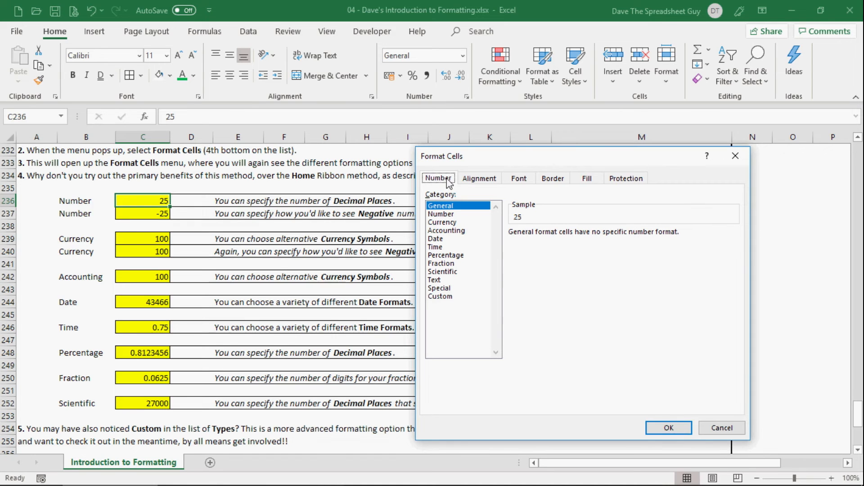
pyautogui.click(449, 214)
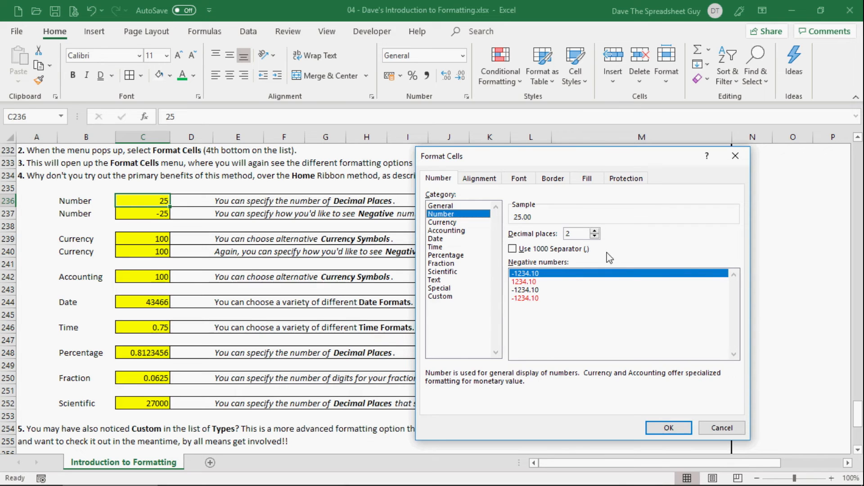
pyautogui.click(594, 231)
pyautogui.click(595, 231)
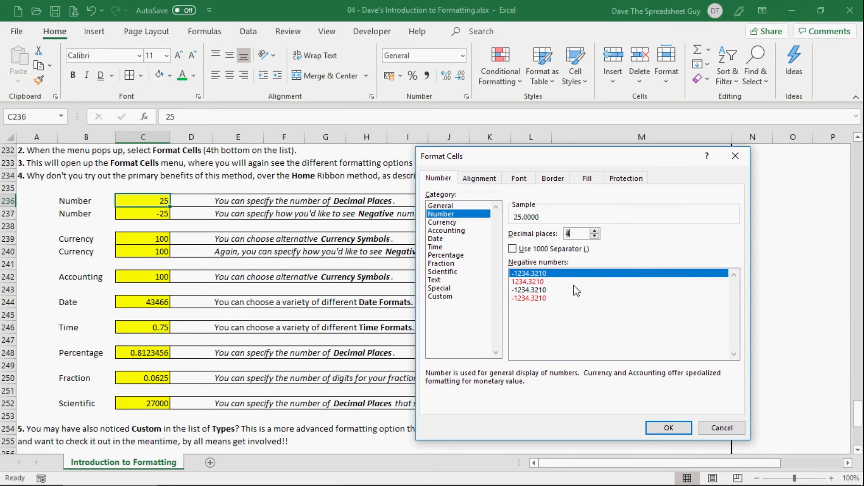
pyautogui.click(540, 283)
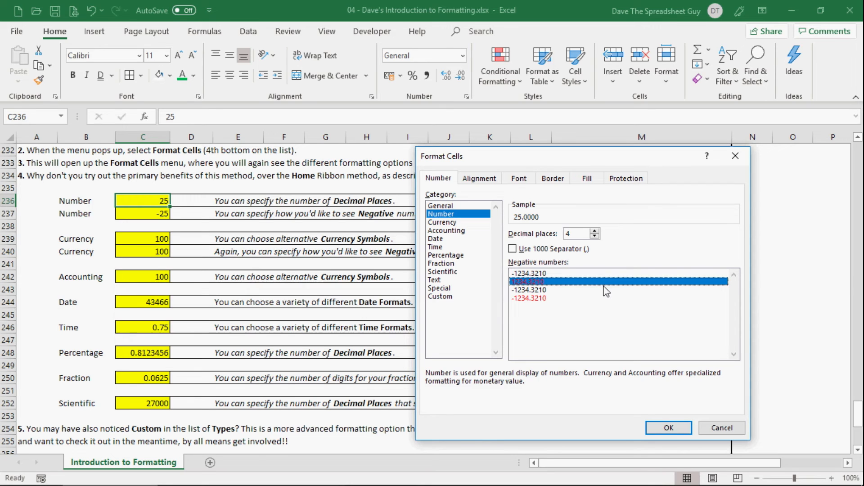
pyautogui.click(540, 273)
pyautogui.click(675, 430)
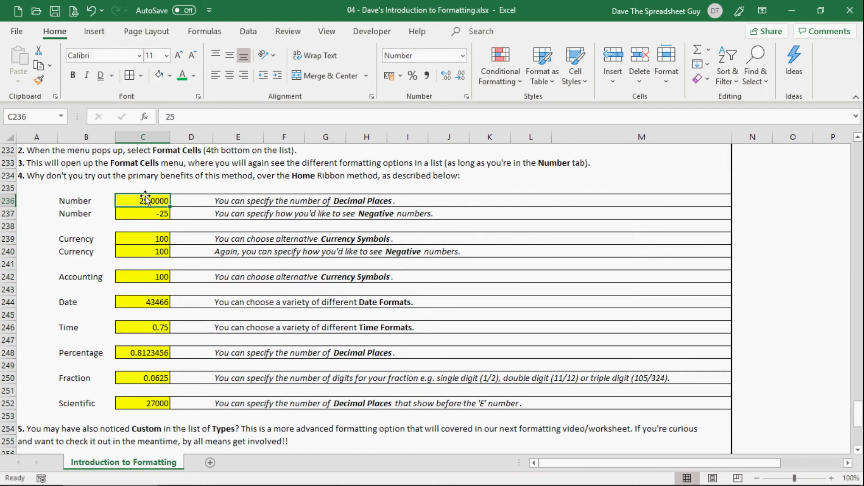
# Change the value in the second yellow Number cell C237 to -40000.
pyautogui.click(152, 212)
pyautogui.write('-')
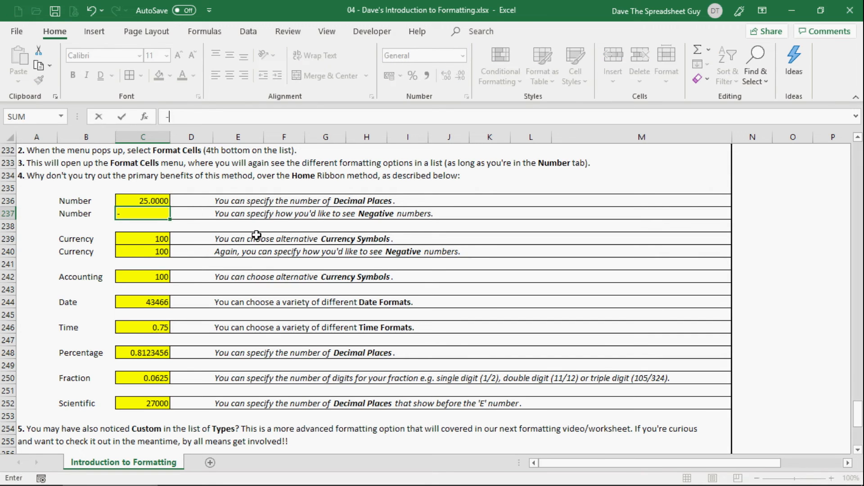
pyautogui.write('40000')
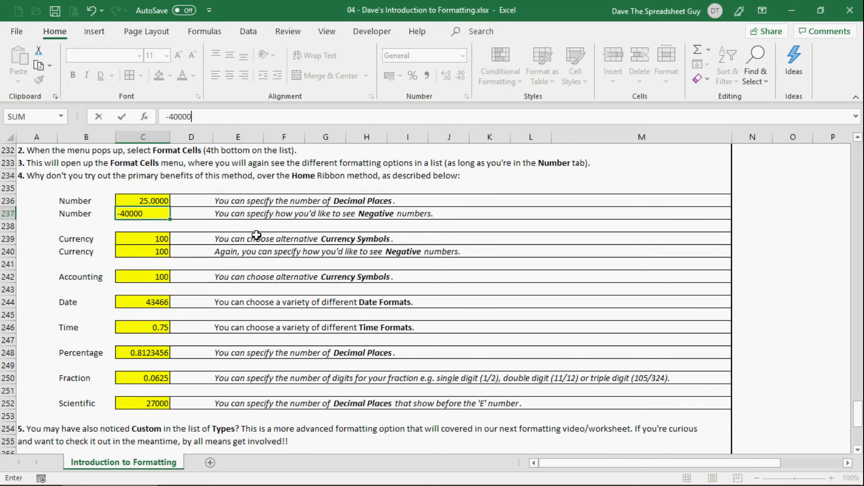
pyautogui.press('Return')
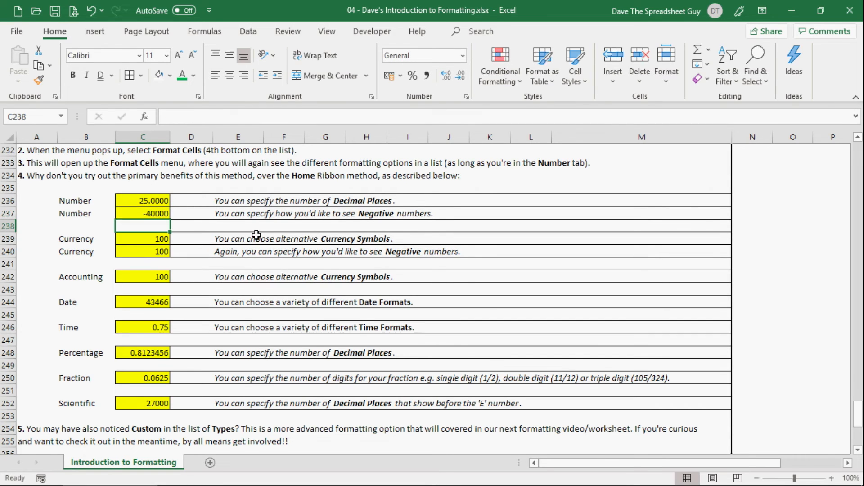
# Format cell C237 through Format Cells as Number with 3 decimal places, a 1000 separator, and negatives in red with a minus sign.
pyautogui.rightClick(155, 215)
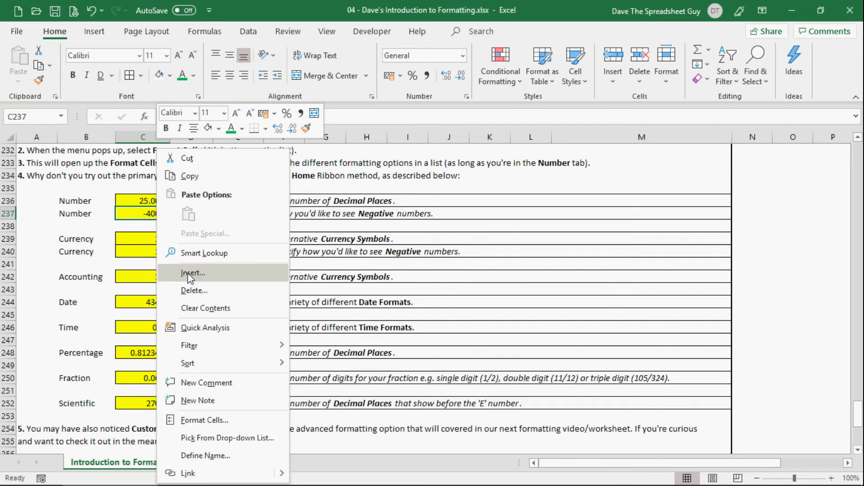
pyautogui.click(202, 418)
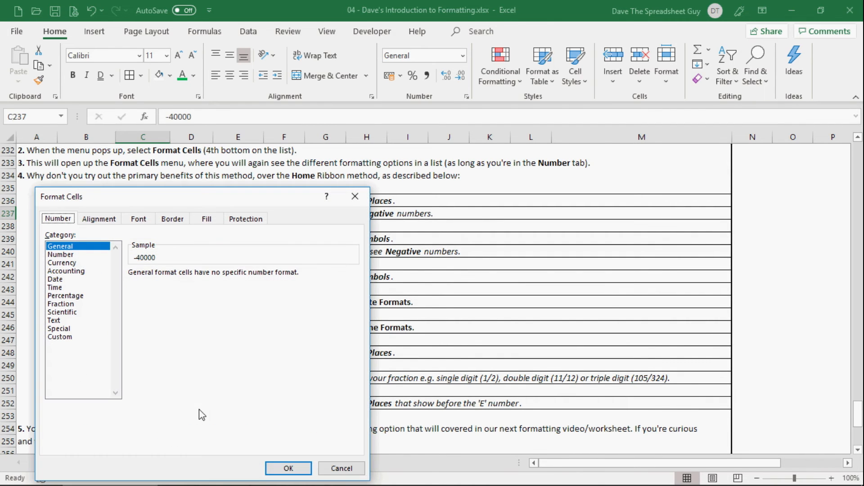
pyautogui.moveTo(193, 196); pyautogui.dragTo(546, 139)
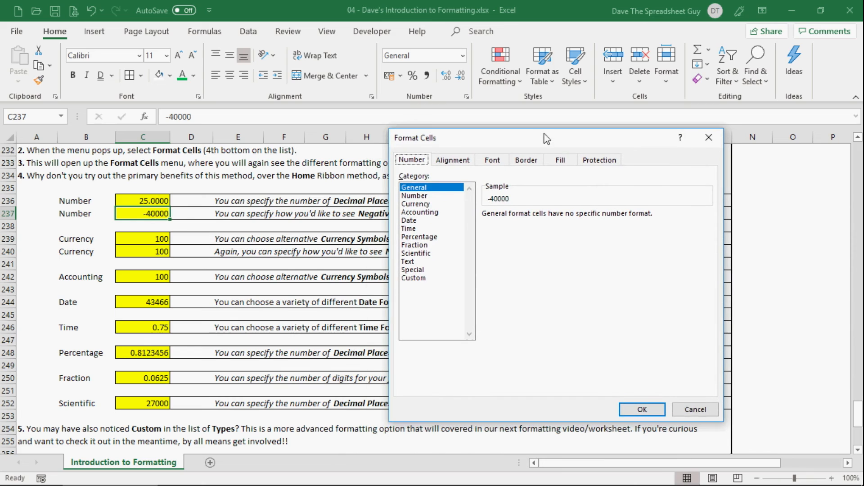
pyautogui.click(415, 197)
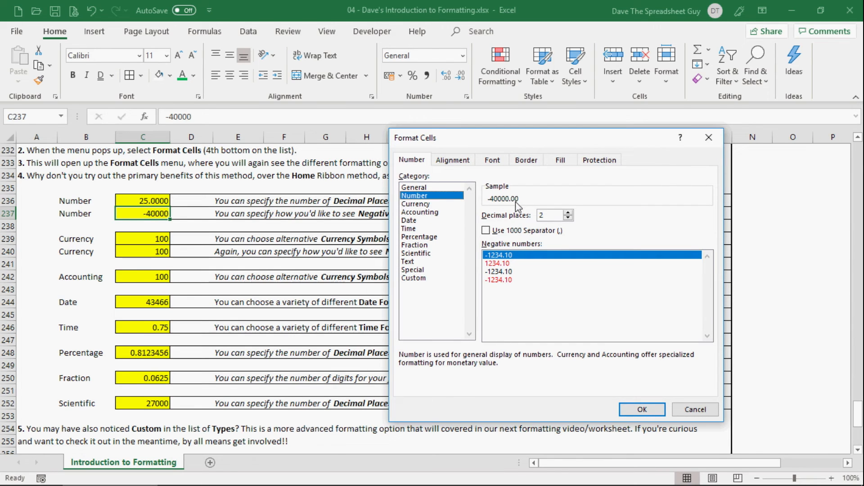
pyautogui.click(568, 213)
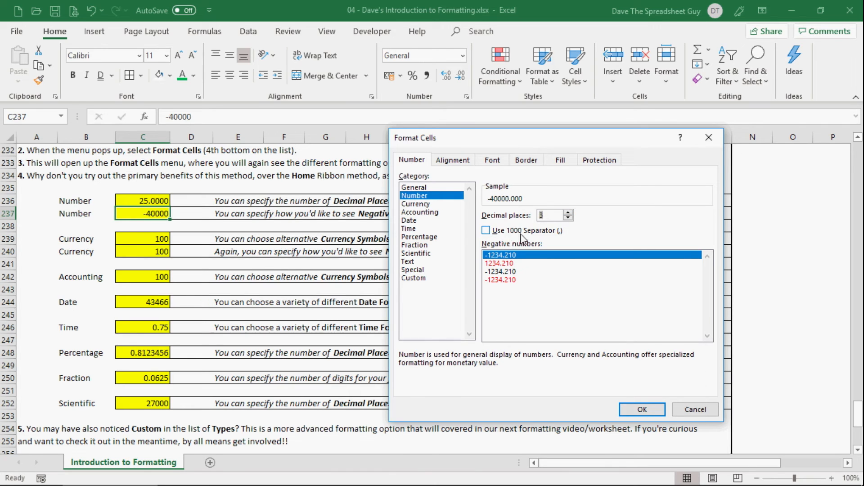
pyautogui.click(486, 231)
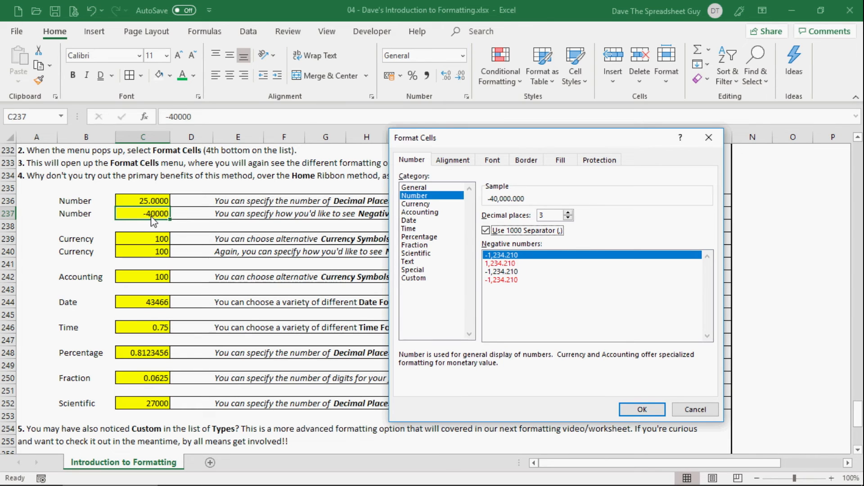
pyautogui.click(514, 280)
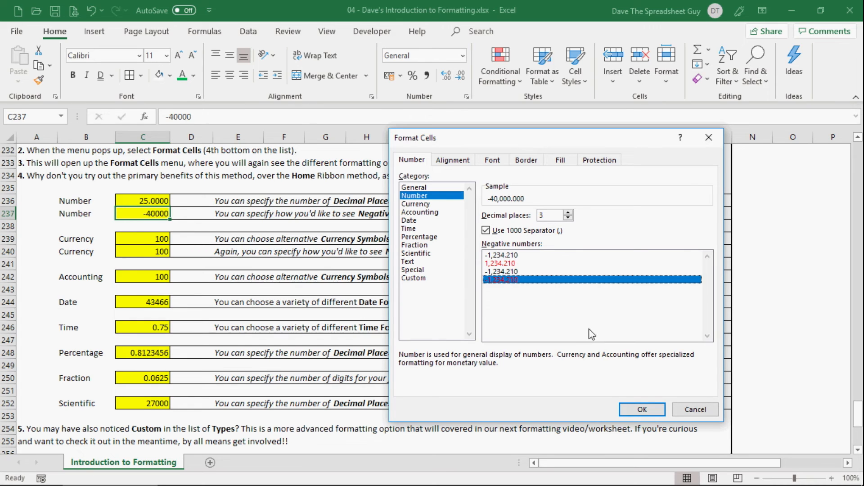
pyautogui.click(641, 409)
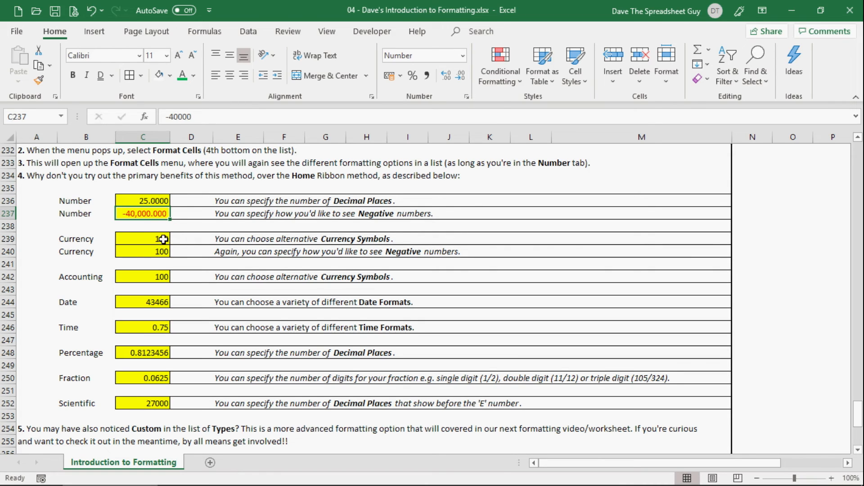
# Choose the Currency category in Format Cells for the first yellow Currency cell C239.
pyautogui.click(146, 239)
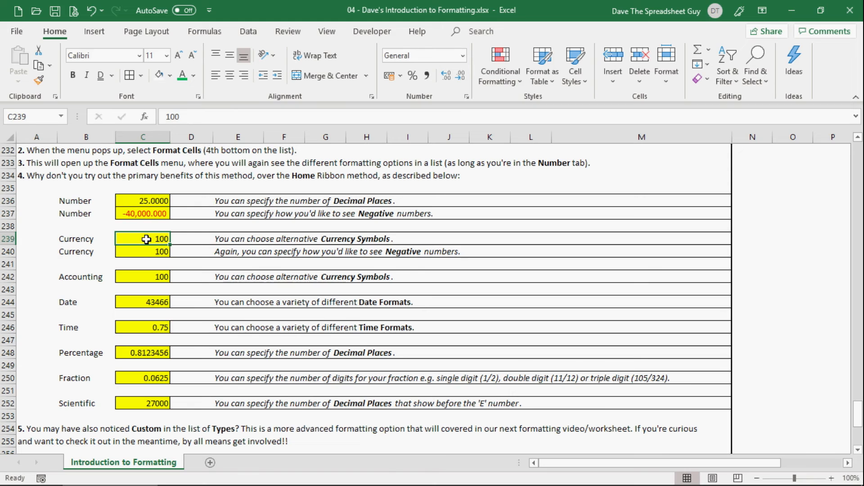
pyautogui.click(141, 239)
pyautogui.rightClick(141, 239)
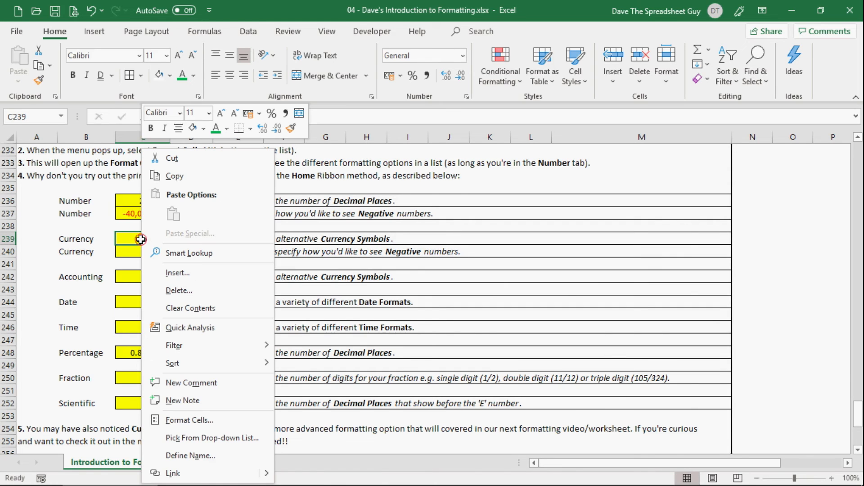
pyautogui.click(203, 424)
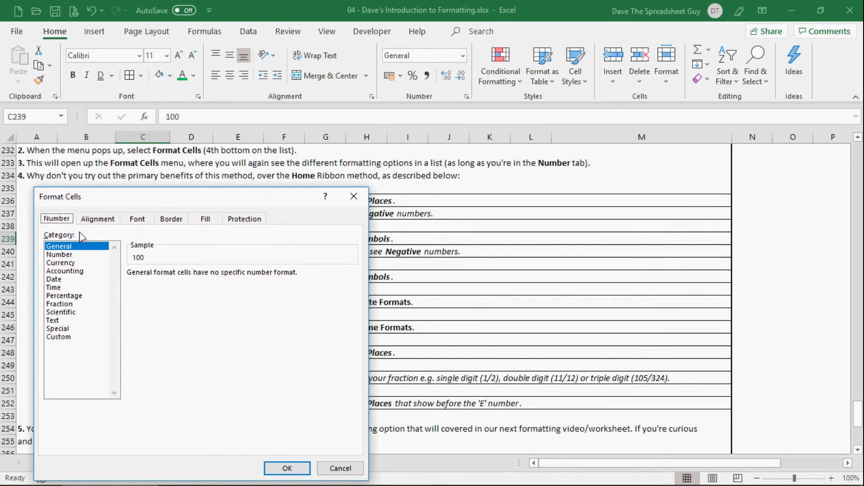
pyautogui.click(66, 264)
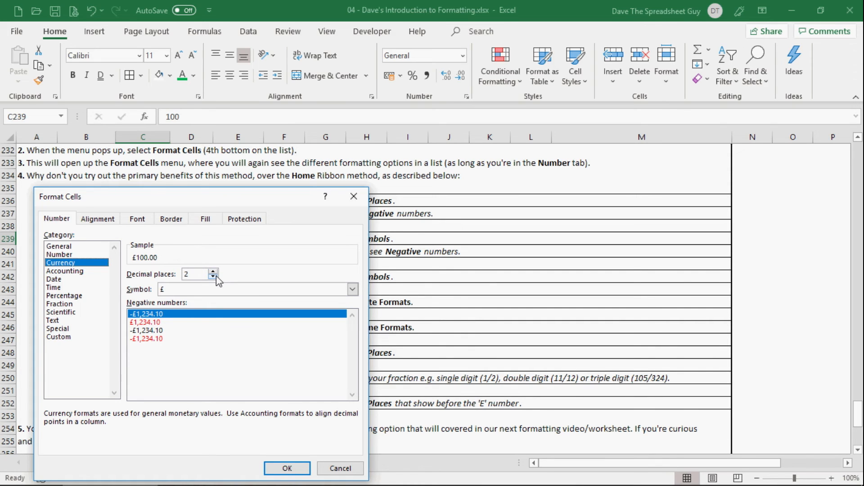
# Give Currency cell C239 the € English (Ireland) symbol with 2 decimal places and negatives in red without a minus sign.
pyautogui.click(273, 290)
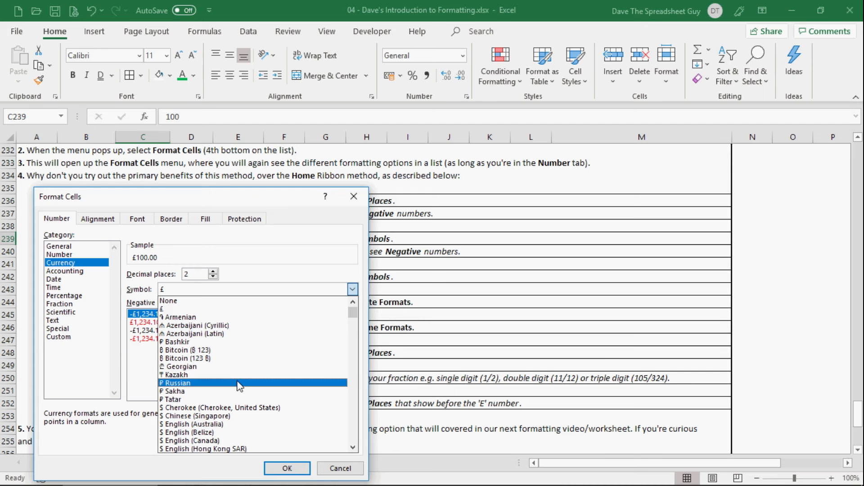
pyautogui.scroll(-3, 238, 387)
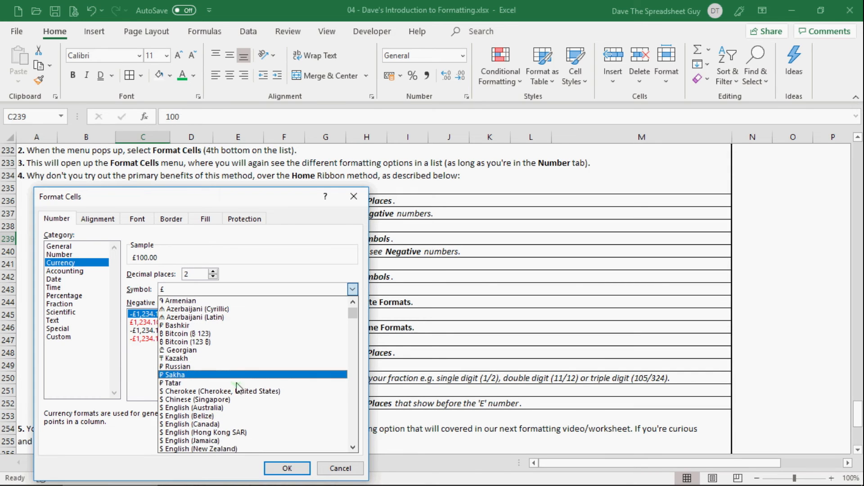
pyautogui.scroll(-3, 232, 407)
pyautogui.scroll(-2, 233, 394)
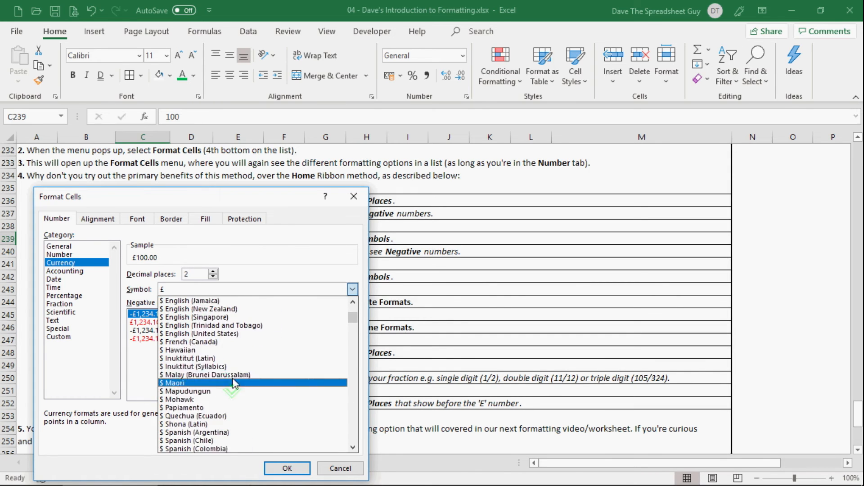
pyautogui.scroll(-4, 220, 429)
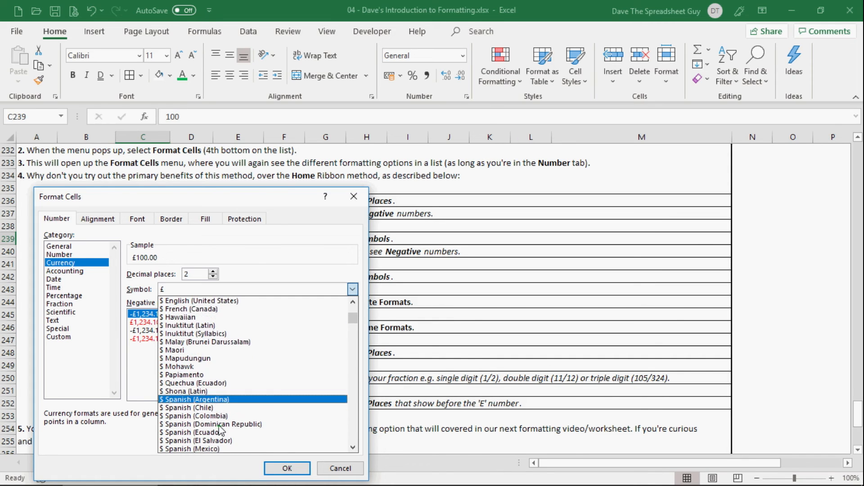
pyautogui.scroll(-2, 220, 429)
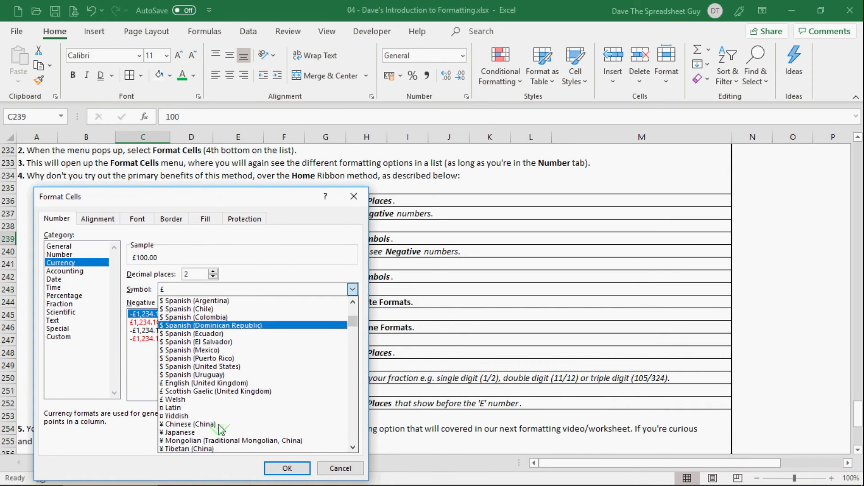
pyautogui.scroll(-4, 209, 418)
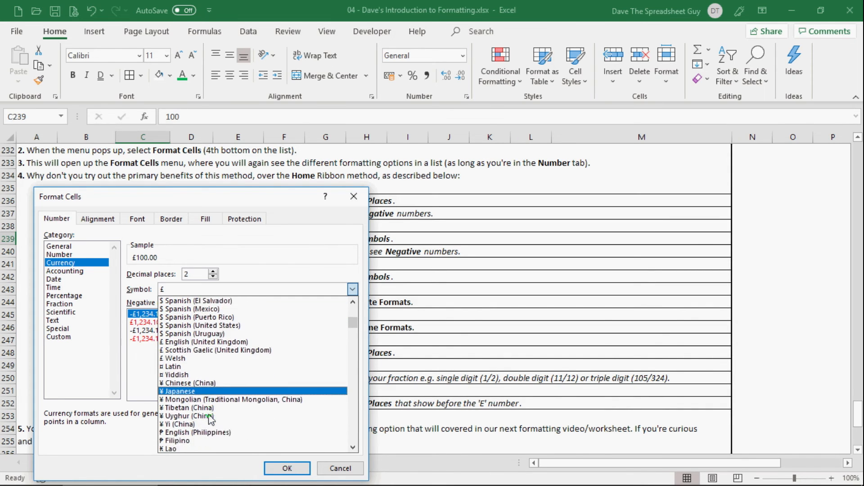
pyautogui.scroll(-3, 209, 419)
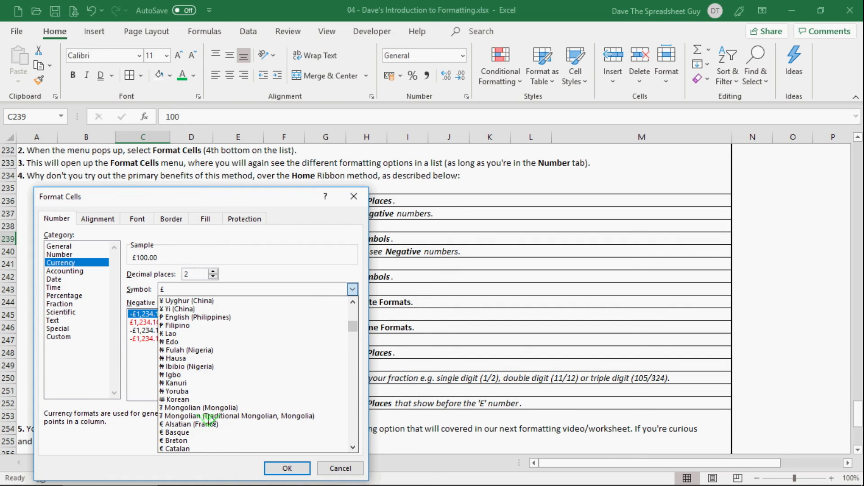
pyautogui.scroll(-1, 209, 441)
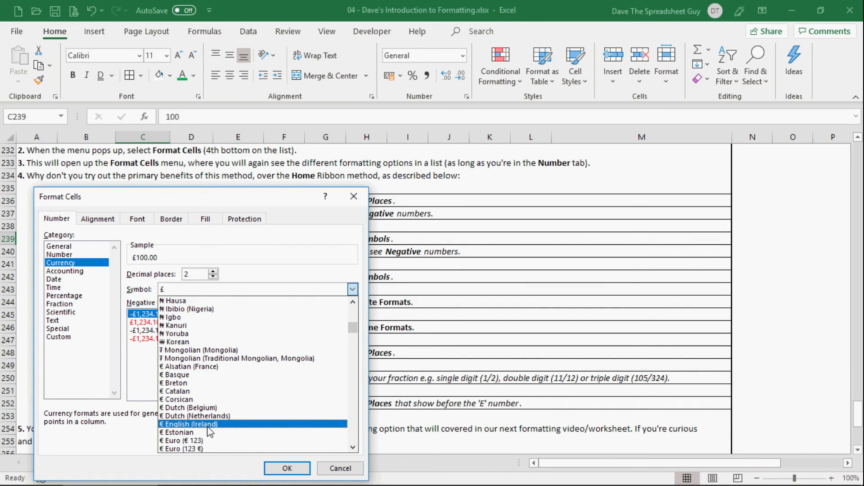
pyautogui.click(208, 424)
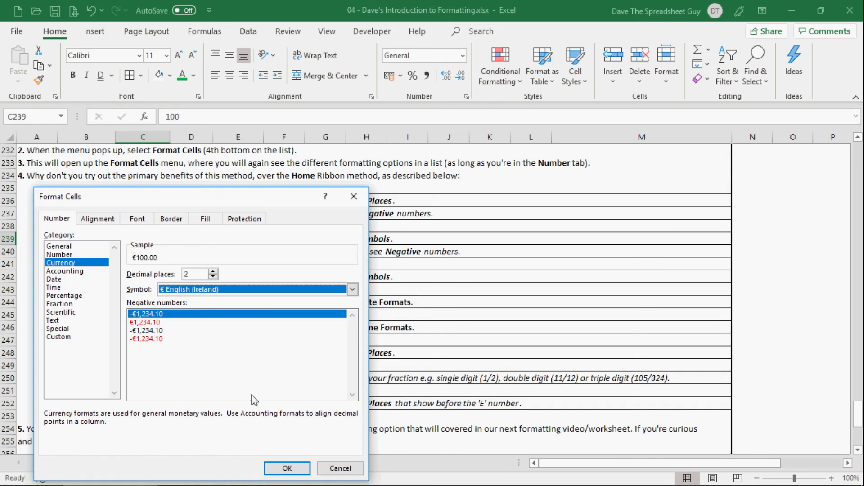
pyautogui.click(151, 322)
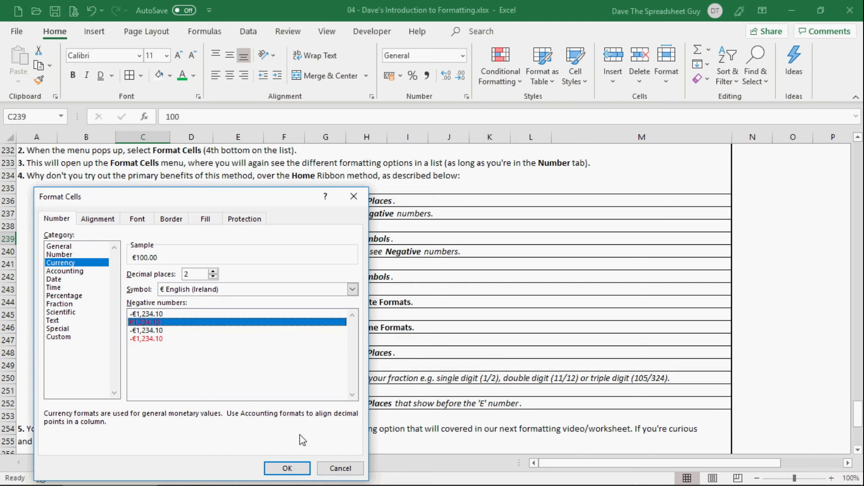
pyautogui.click(296, 469)
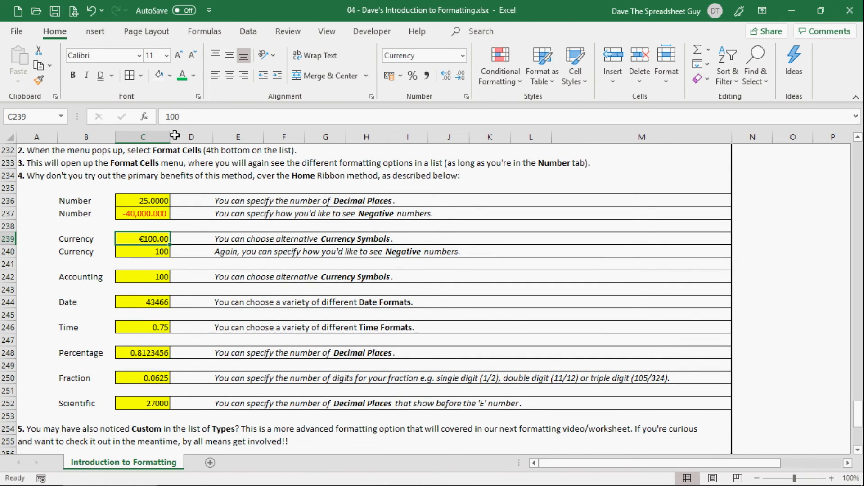
# Change the value in the first yellow Currency cell C239 to -100.
pyautogui.click(167, 117)
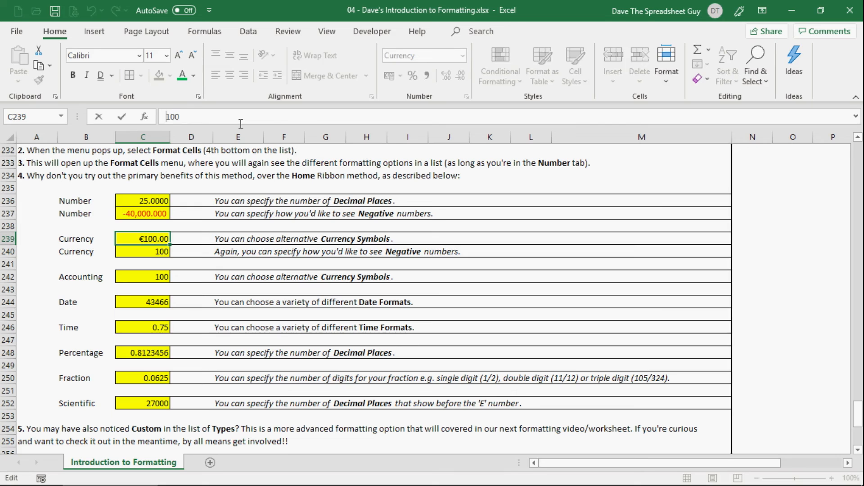
pyautogui.press('Return')
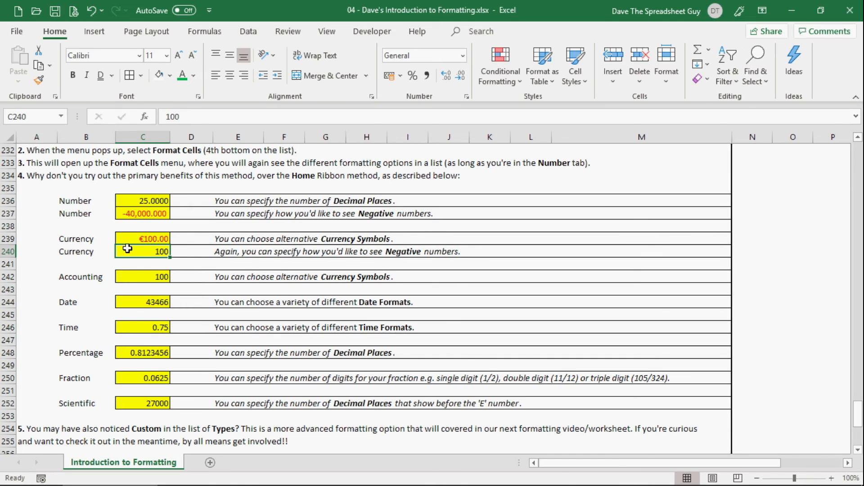
# Format the yellow Date cell C244 through Format Cells as a Date of type 14/03/12 with the English (United Kingdom) locale.
pyautogui.click(144, 276)
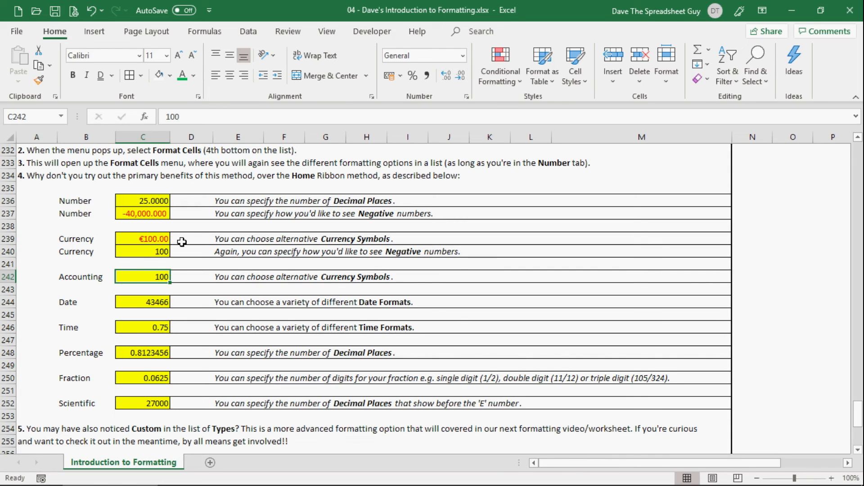
pyautogui.click(137, 302)
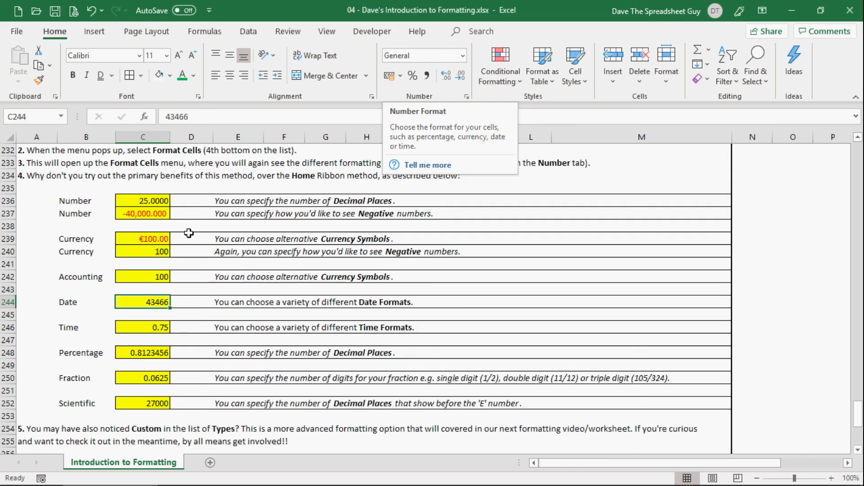
pyautogui.click(131, 303)
pyautogui.rightClick(131, 302)
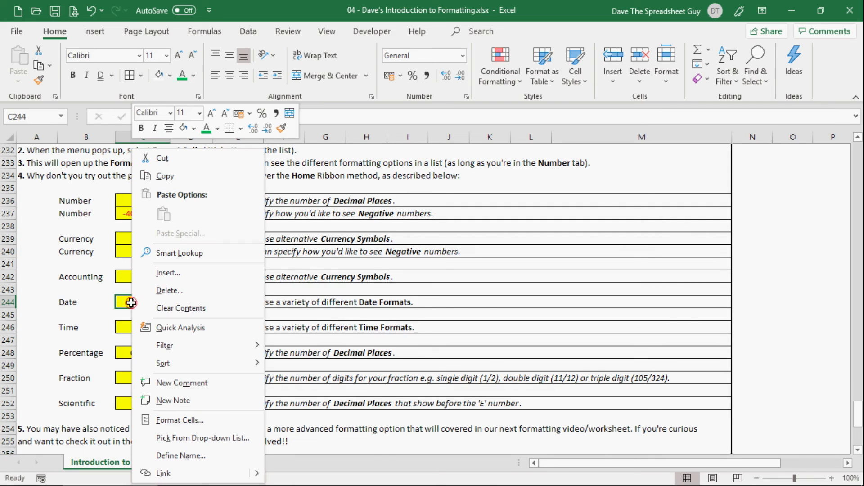
pyautogui.click(180, 420)
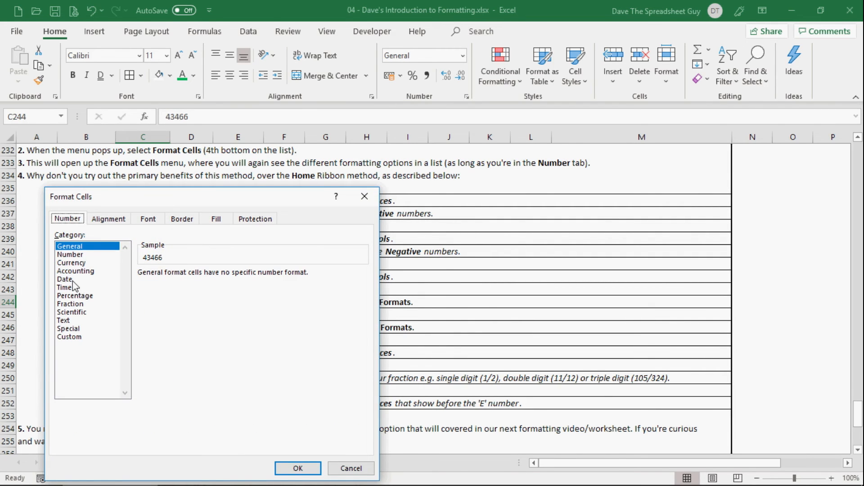
pyautogui.click(72, 280)
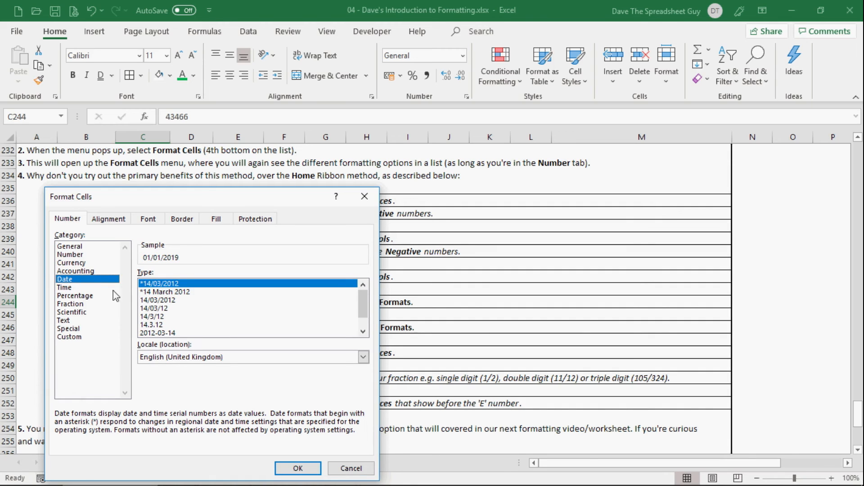
pyautogui.click(168, 308)
pyautogui.scroll(-1, 171, 310)
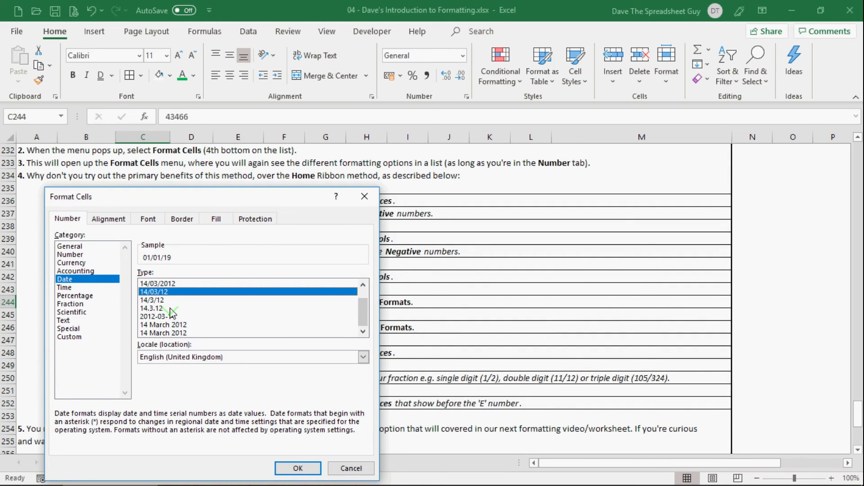
pyautogui.scroll(1, 171, 311)
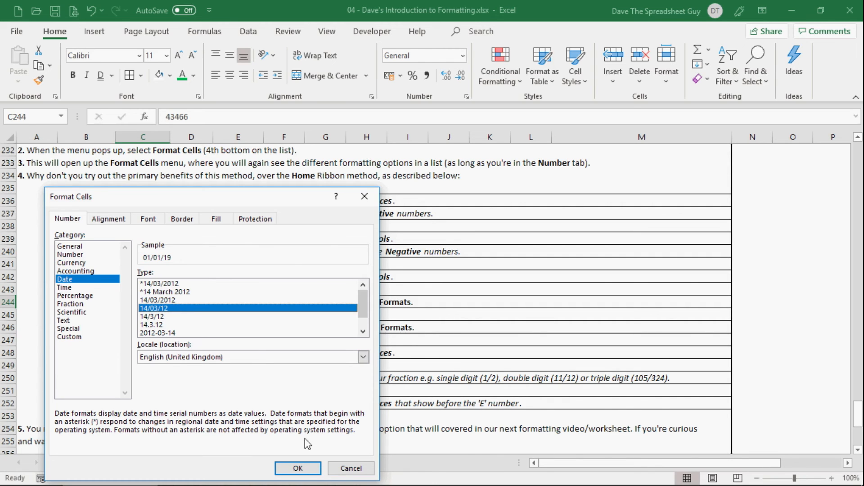
pyautogui.click(304, 467)
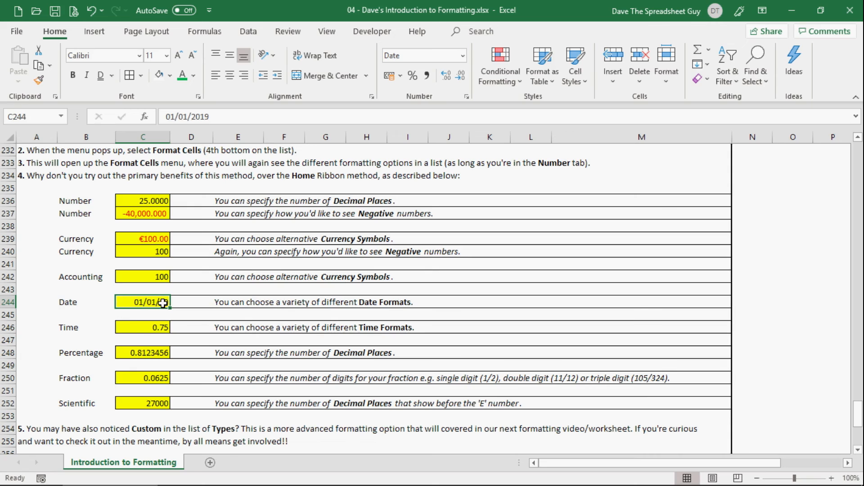
# Format the yellow Time cell C246 through Format Cells as a Time of type 01:30:55 PM.
pyautogui.click(133, 327)
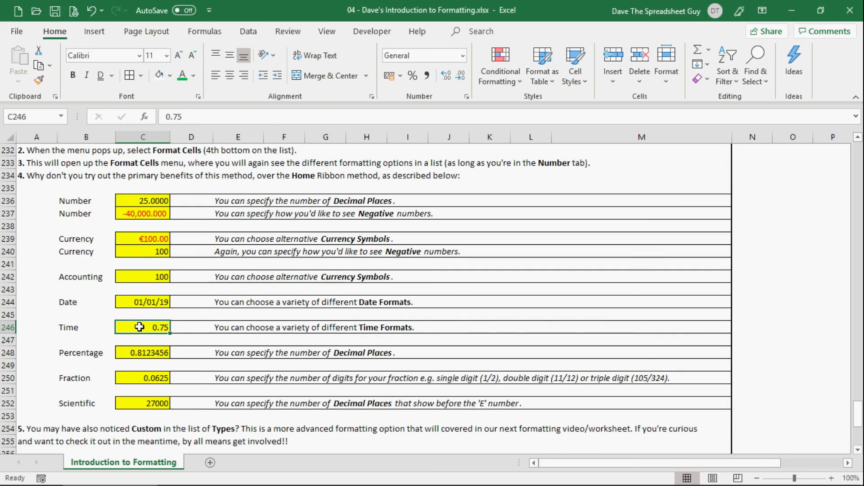
pyautogui.rightClick(139, 327)
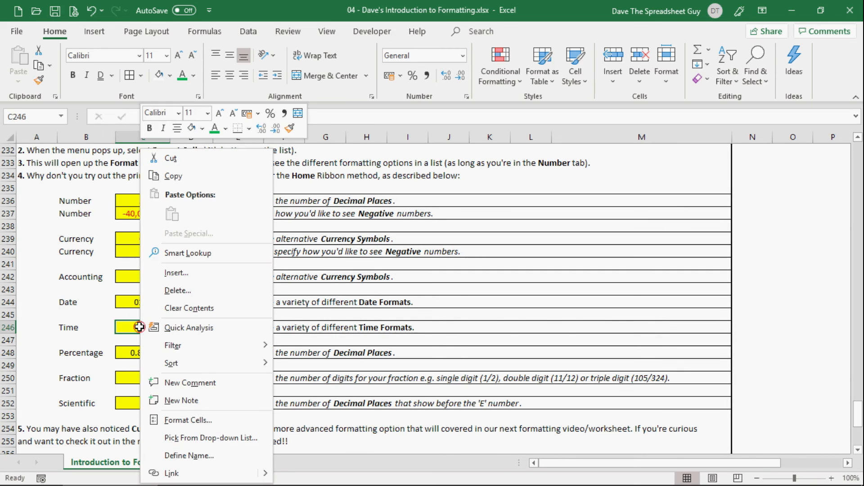
pyautogui.click(175, 420)
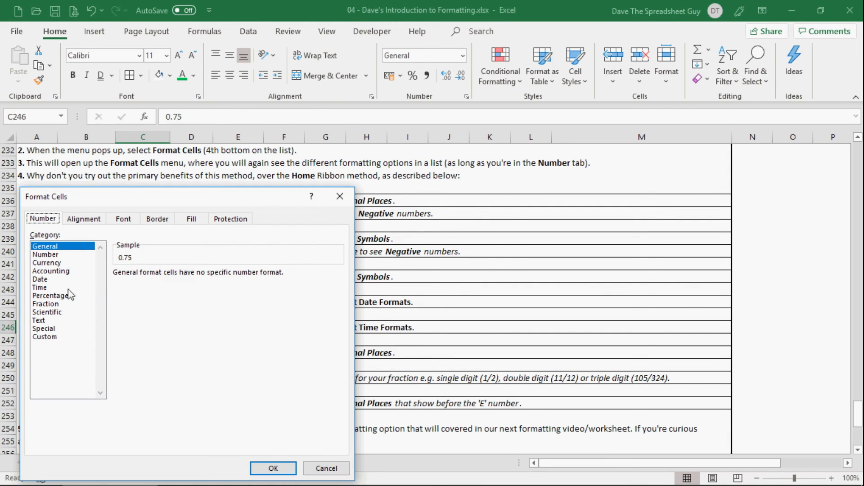
pyautogui.click(57, 288)
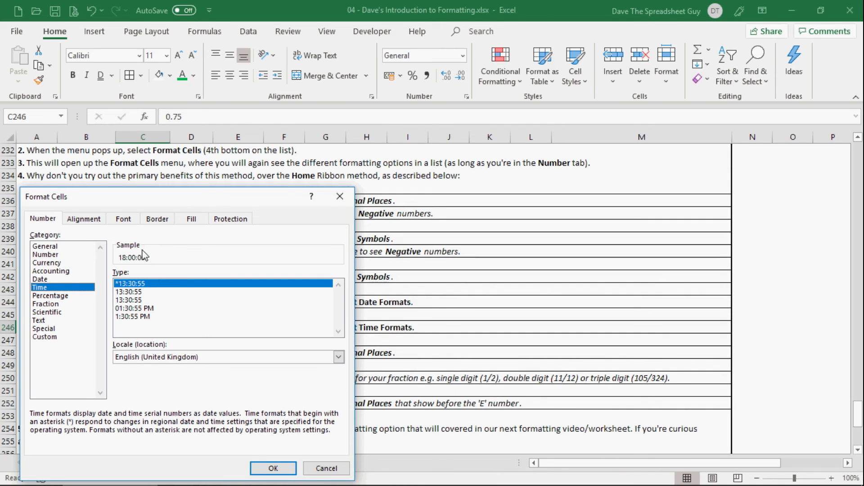
pyautogui.click(135, 292)
pyautogui.click(134, 300)
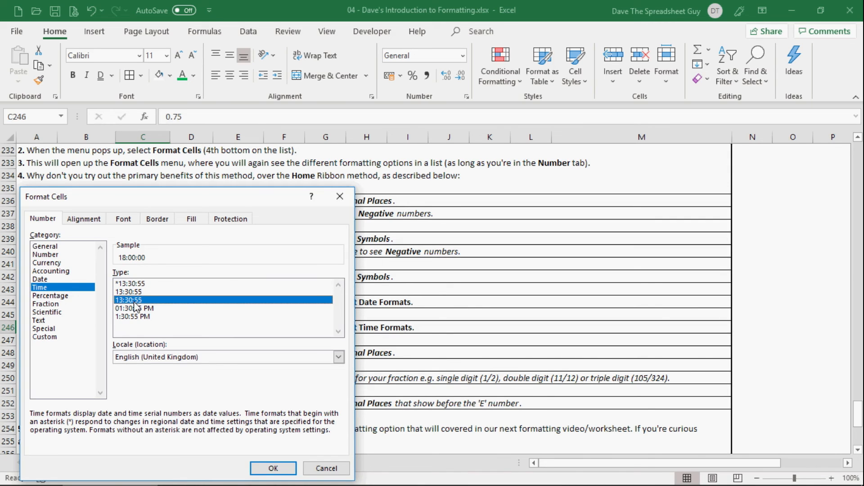
pyautogui.click(136, 308)
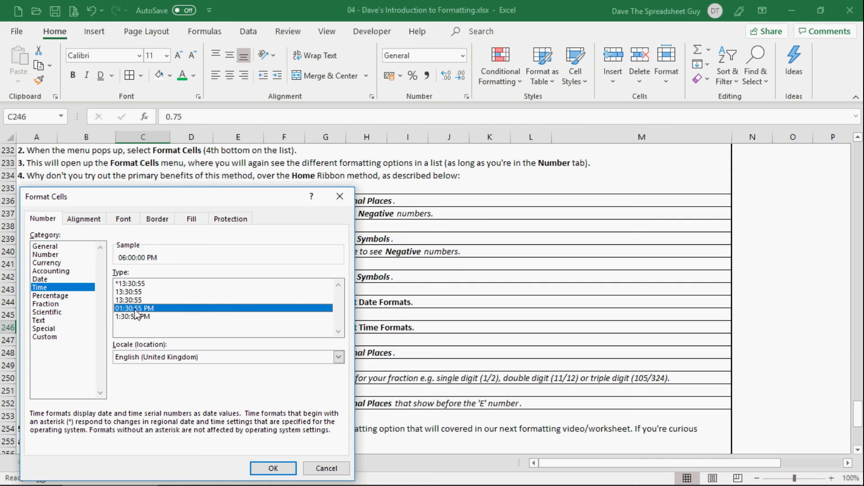
pyautogui.click(274, 468)
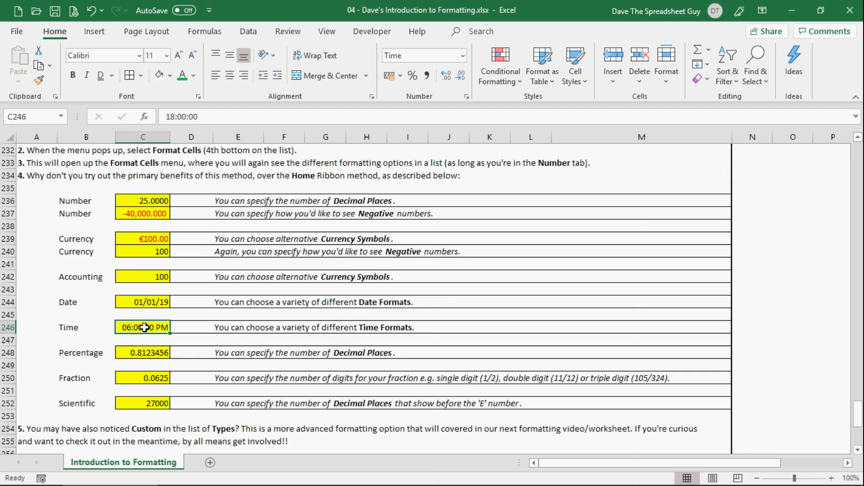
# Replace the value in Time cell C246 with the decimal equivalent of 6:00 AM.
pyautogui.write('6:00')
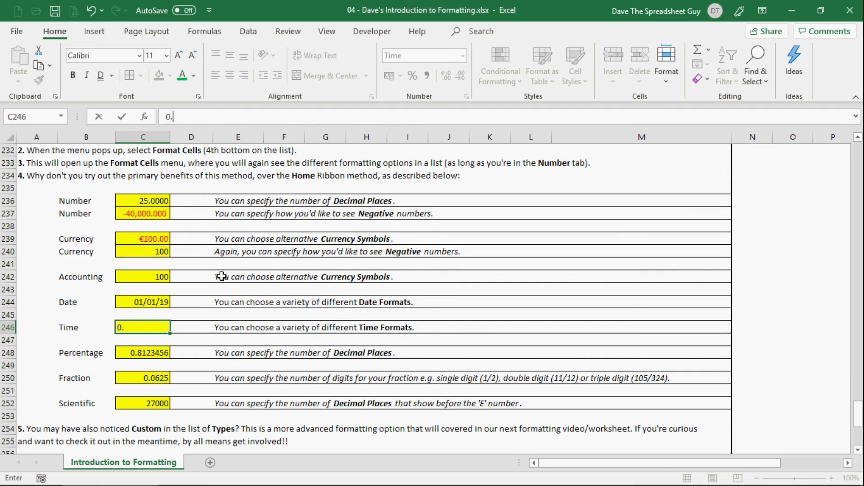
pyautogui.press('Return')
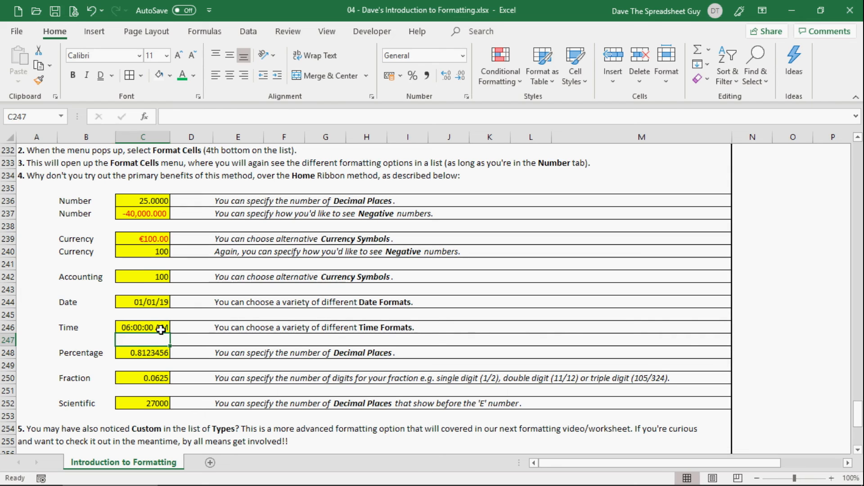
pyautogui.click(119, 326)
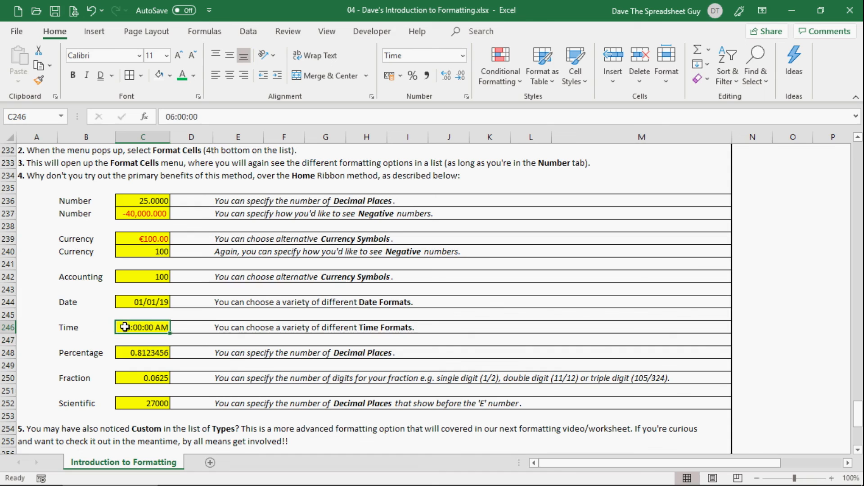
# Format the yellow Percentage cell C248 through Format Cells as a Percentage with 5 decimal places.
pyautogui.click(130, 355)
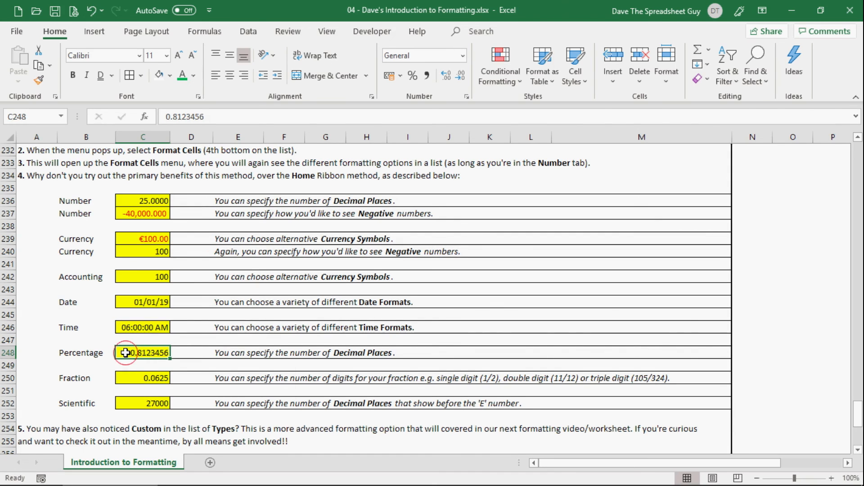
pyautogui.rightClick(128, 354)
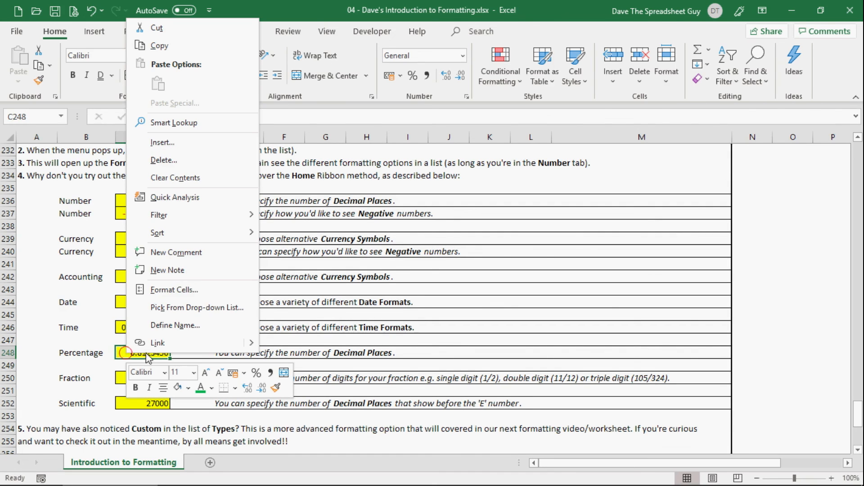
pyautogui.click(171, 290)
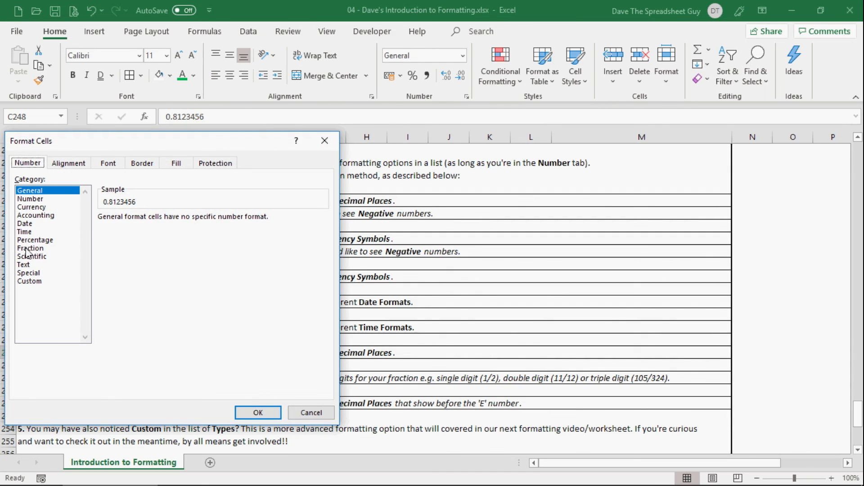
pyautogui.click(32, 241)
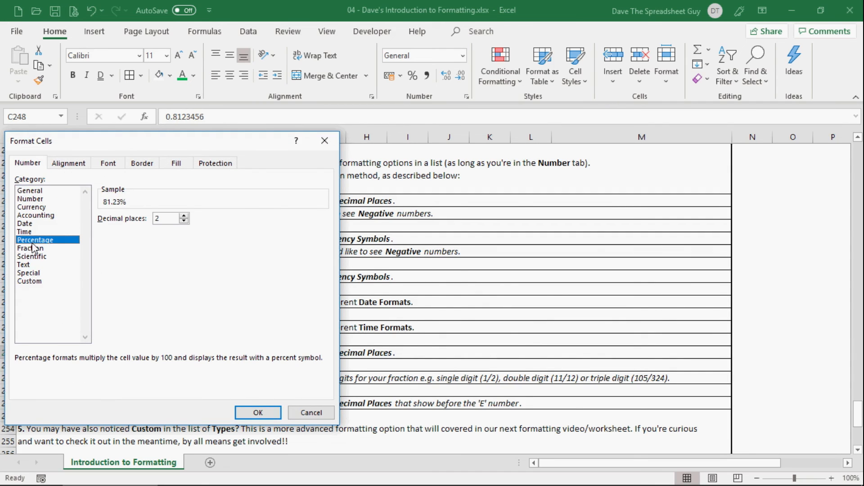
pyautogui.click(184, 216)
pyautogui.click(254, 415)
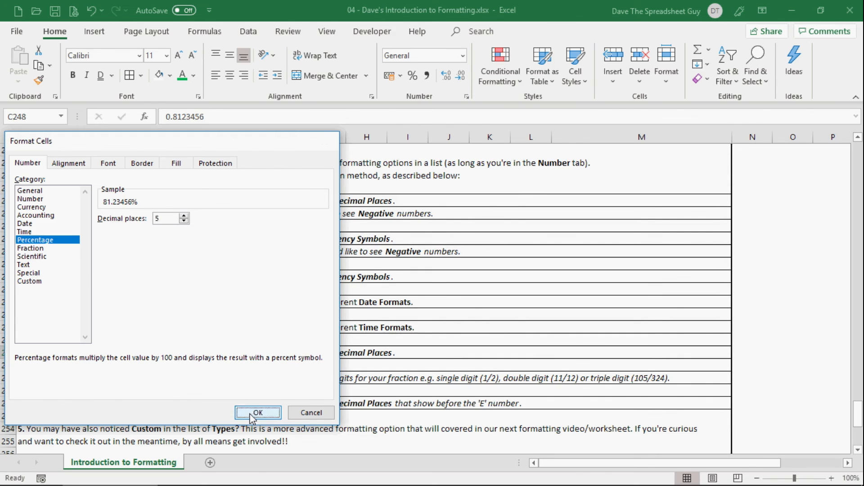
# Format the yellow Fraction cell C250 through Format Cells as a Fraction of type Up to three digits (312/943).
pyautogui.click(133, 378)
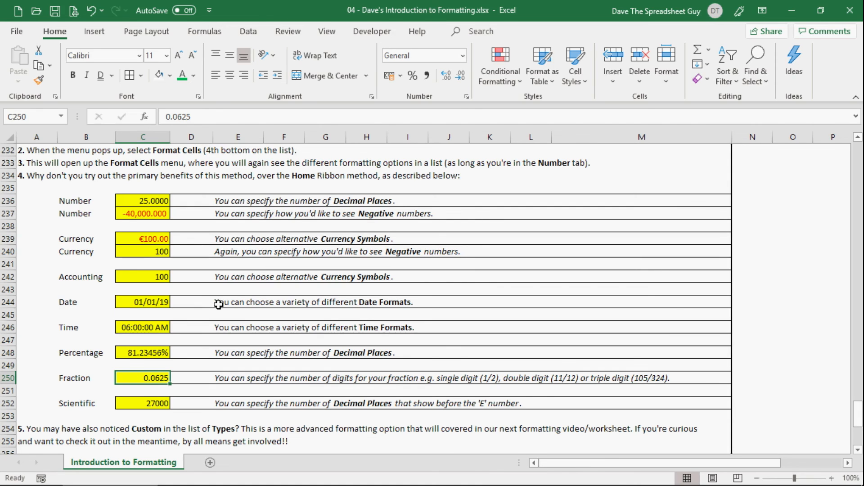
pyautogui.rightClick(140, 381)
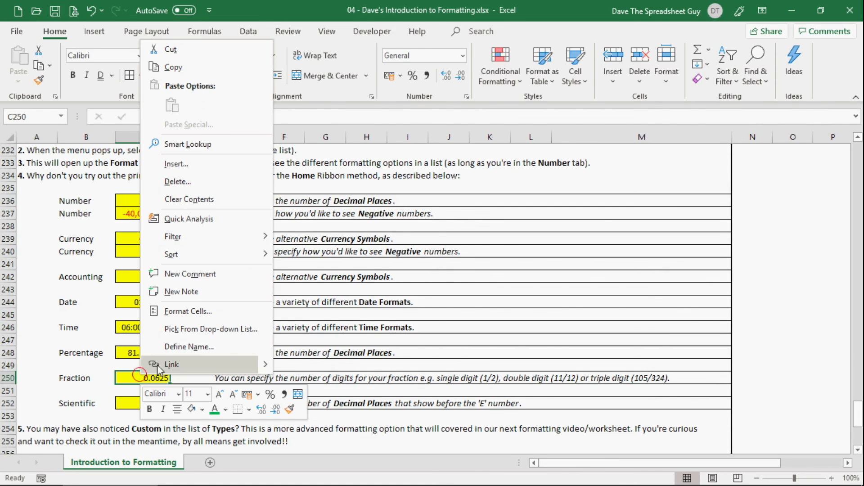
pyautogui.click(201, 314)
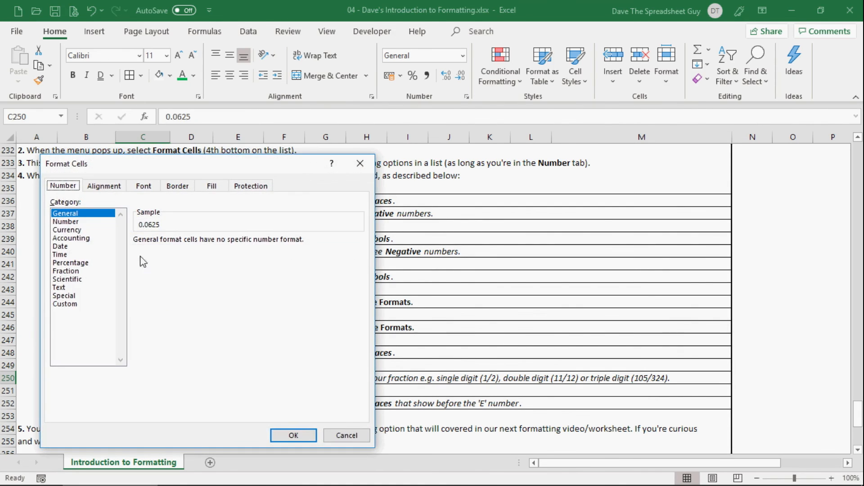
pyautogui.click(66, 272)
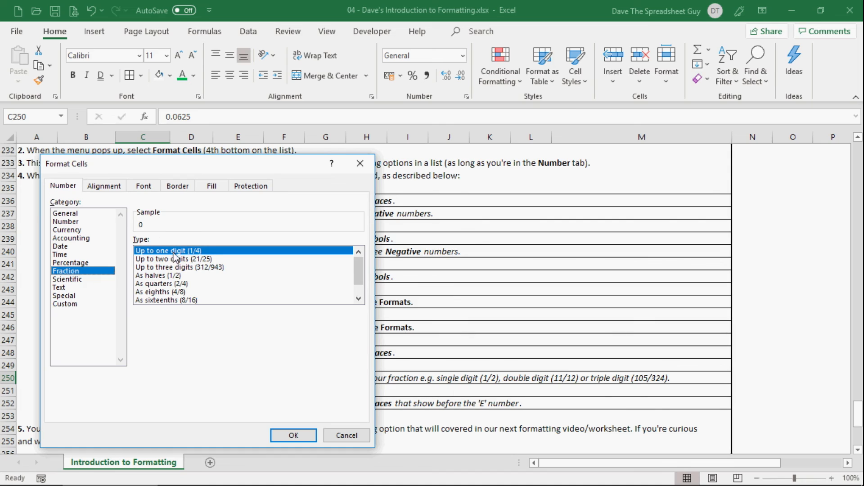
pyautogui.click(222, 261)
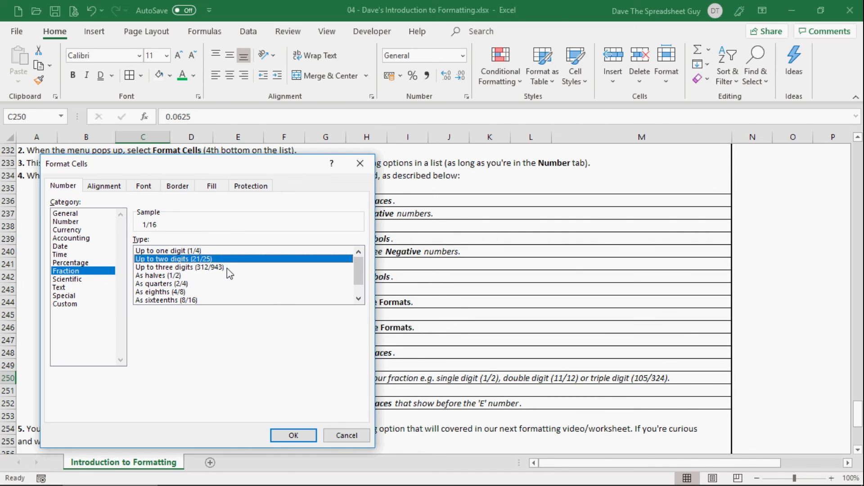
pyautogui.click(230, 267)
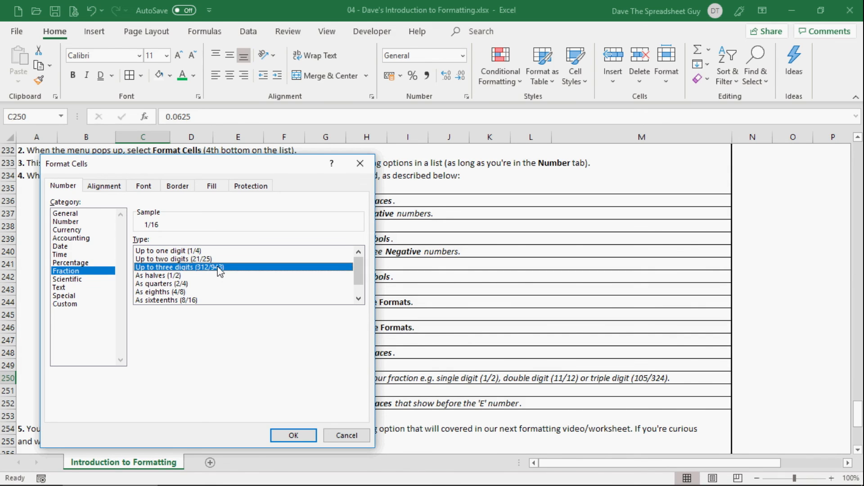
pyautogui.click(301, 437)
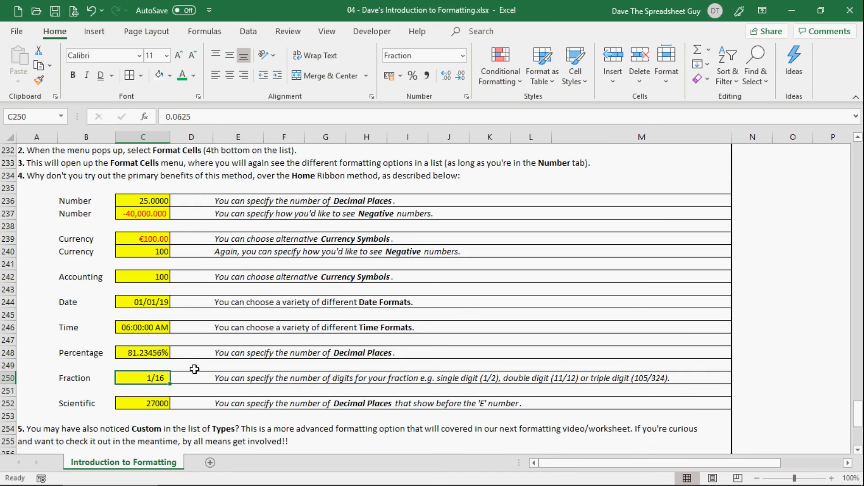
# Format the yellow Scientific cell C252 through Format Cells as Scientific with 4 decimal places.
pyautogui.click(136, 403)
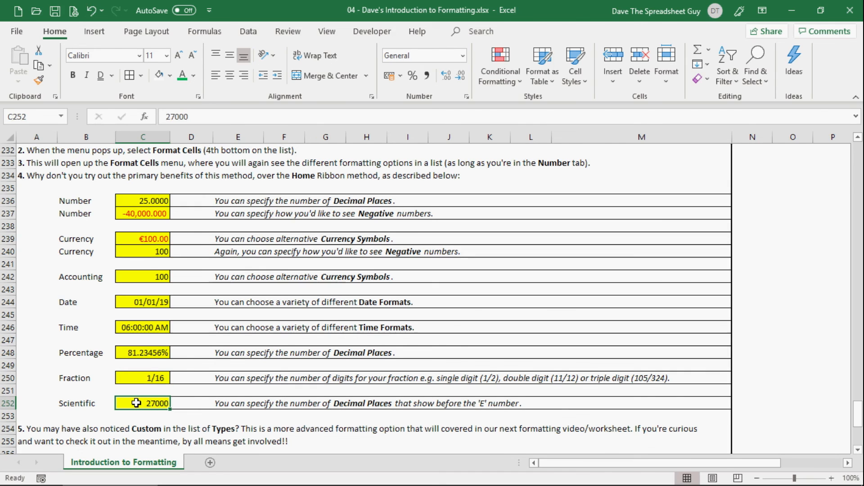
pyautogui.rightClick(136, 403)
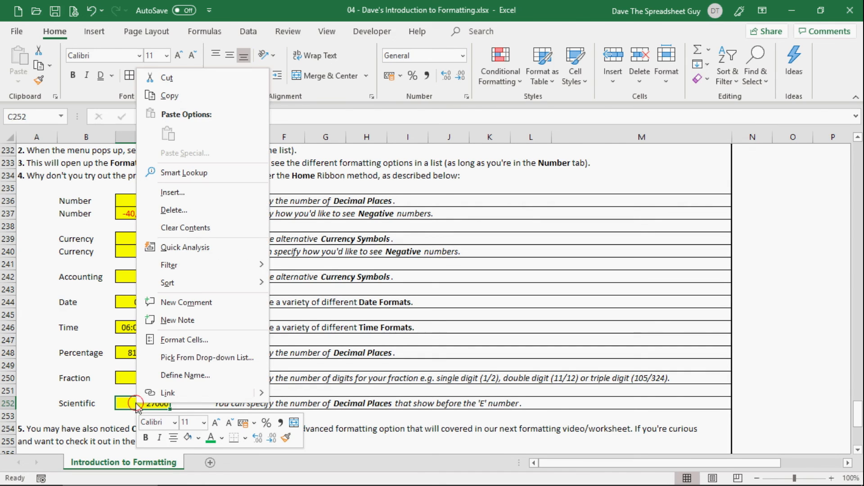
pyautogui.click(184, 342)
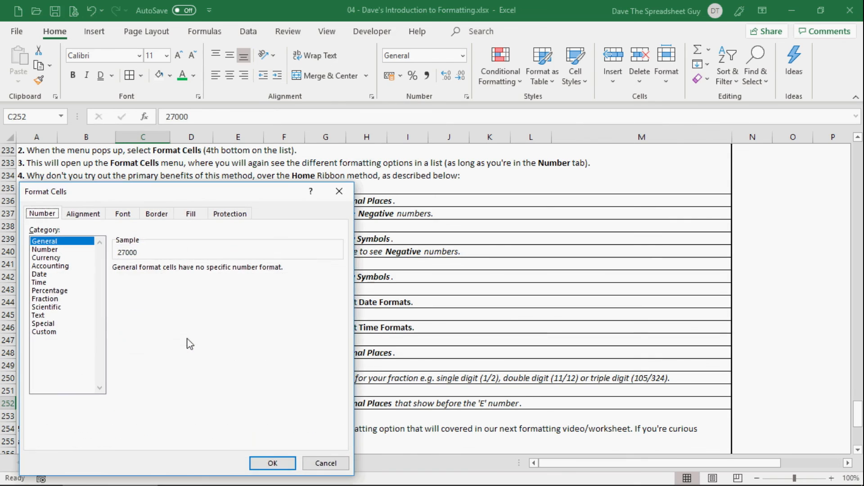
pyautogui.click(50, 307)
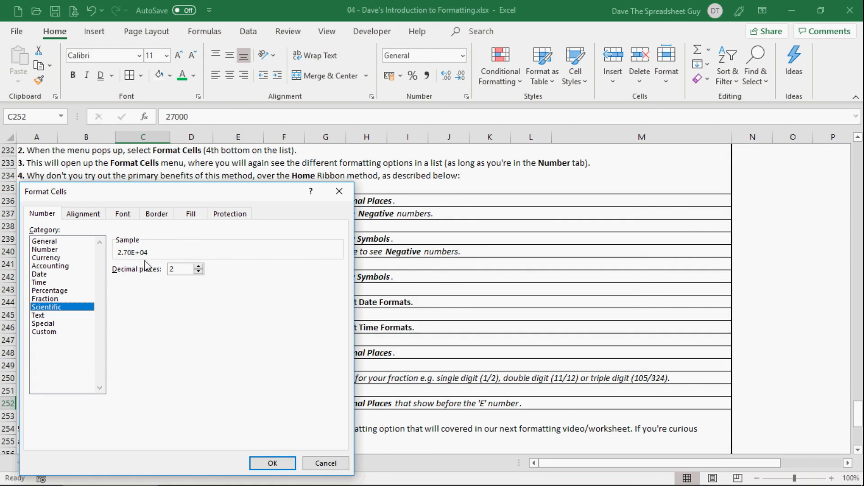
pyautogui.click(199, 267)
pyautogui.click(198, 267)
pyautogui.click(272, 464)
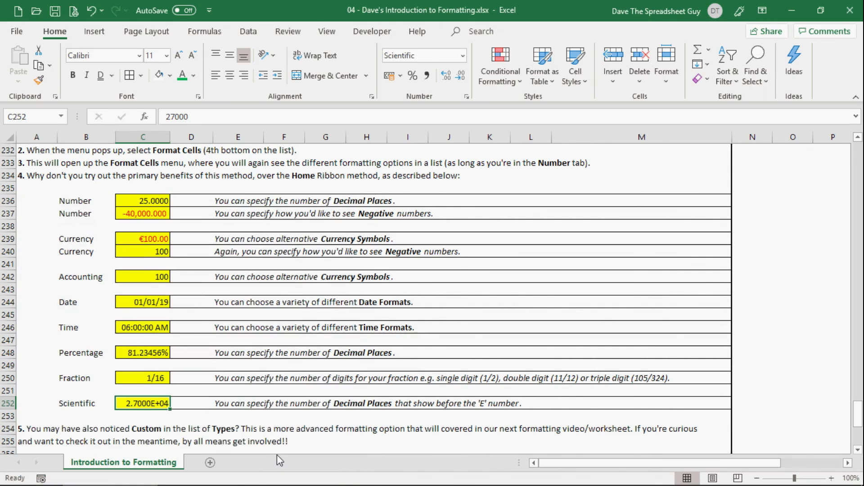
# Examine the Custom, Special and Text categories in Format Cells for cell C252, including the list of custom format codes, without applying any.
pyautogui.scroll(-1, 402, 319)
pyautogui.scroll(-3, 402, 319)
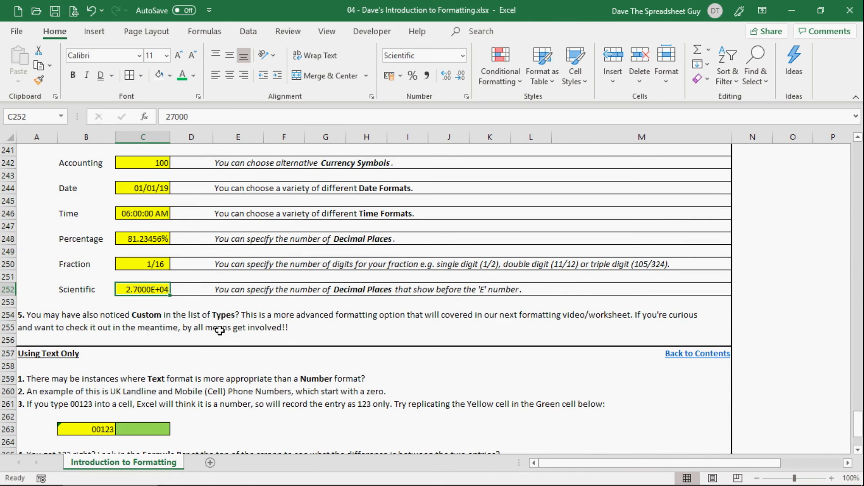
pyautogui.rightClick(162, 289)
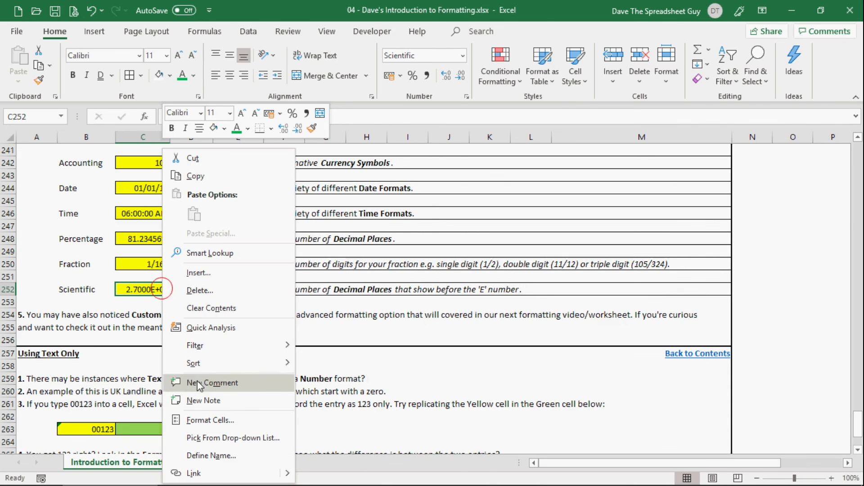
pyautogui.click(199, 420)
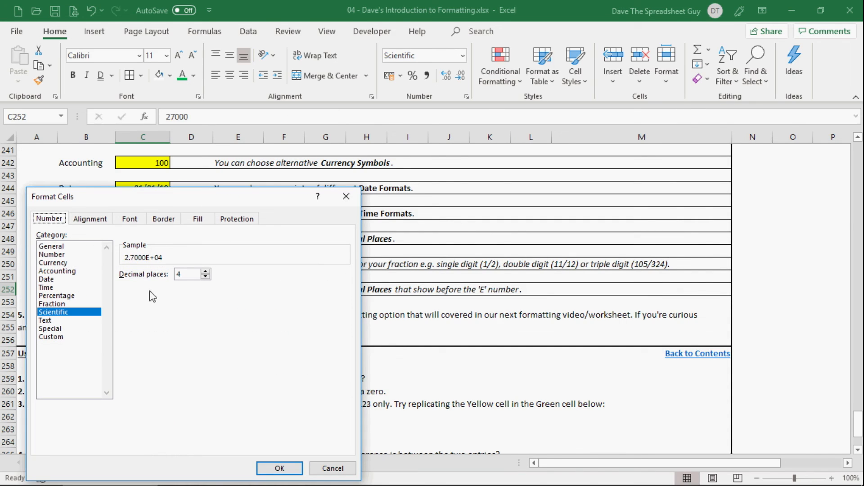
pyautogui.click(51, 337)
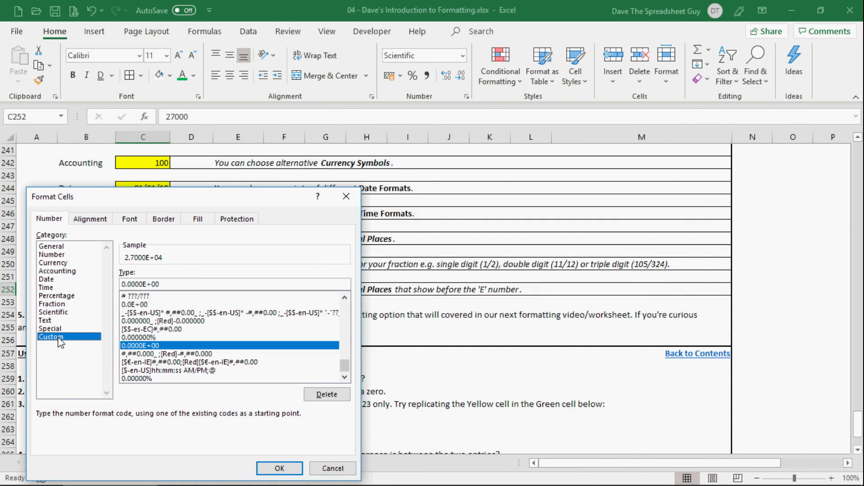
pyautogui.click(59, 330)
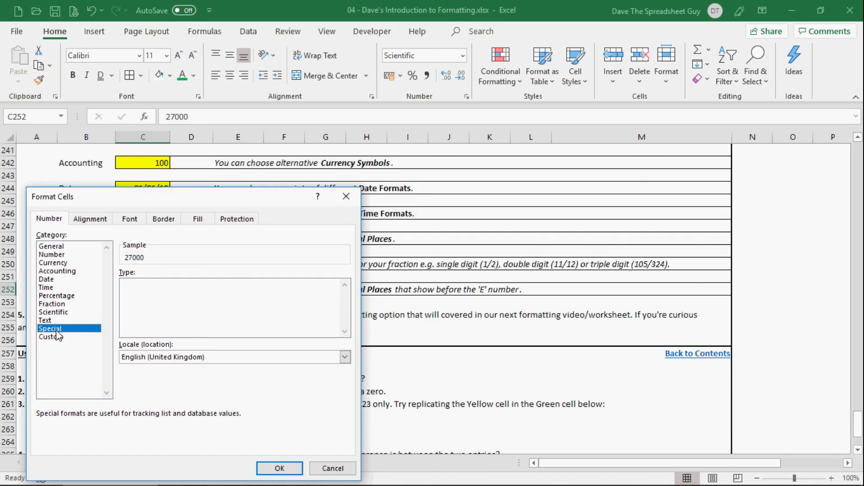
pyautogui.click(57, 321)
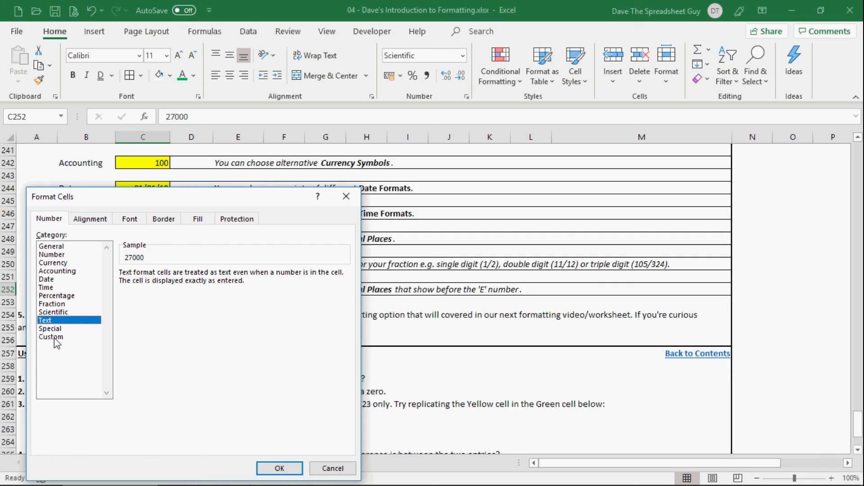
pyautogui.click(56, 338)
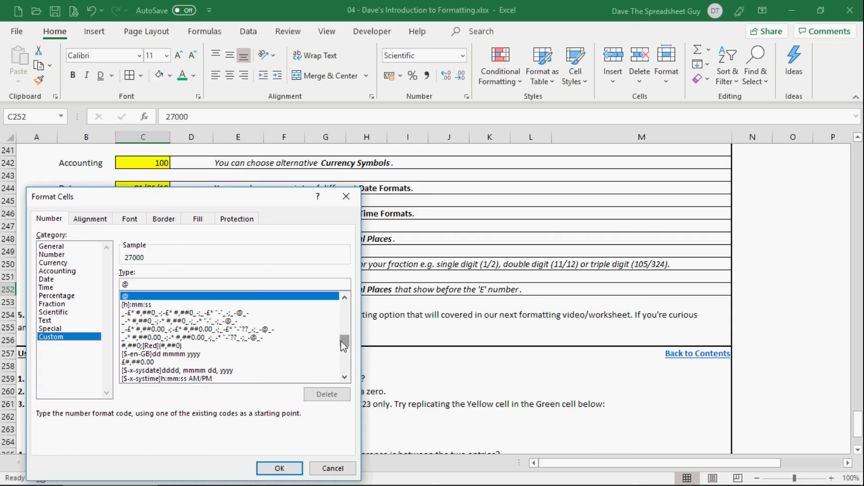
pyautogui.moveTo(341, 343); pyautogui.dragTo(347, 306)
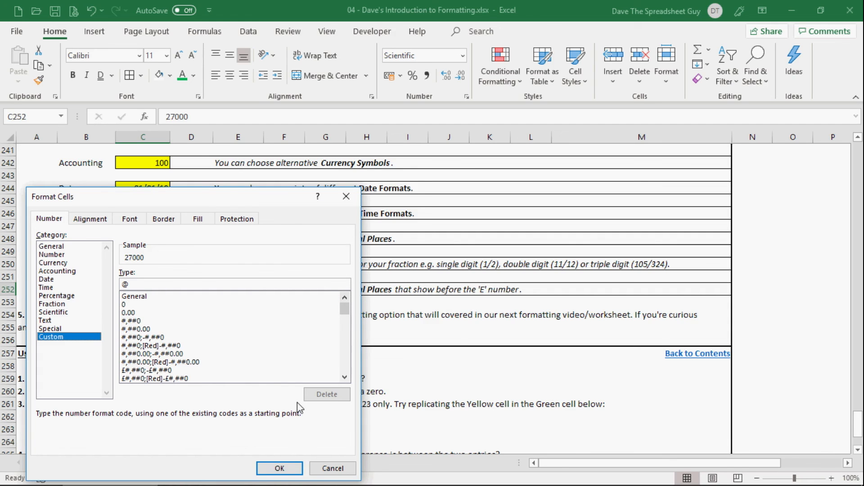
pyautogui.click(331, 469)
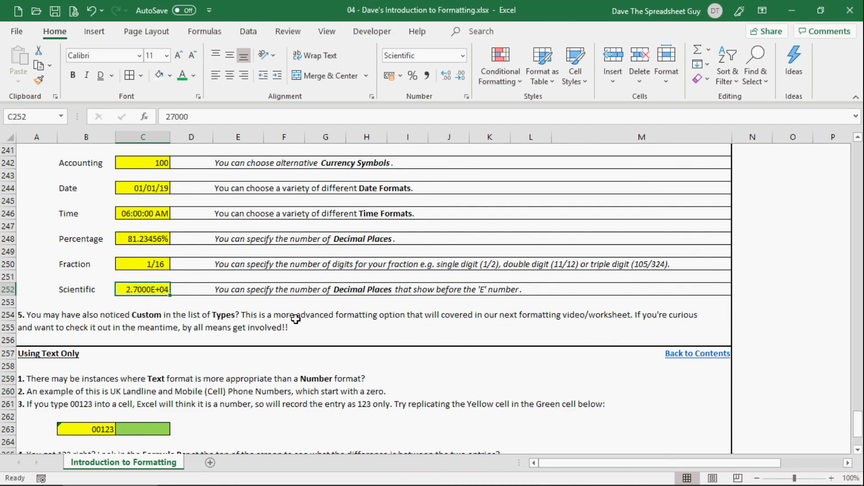
# Enter 00123 without a leading apostrophe in the green cell C263 of the Using Text Only section.
pyautogui.scroll(-4, 302, 319)
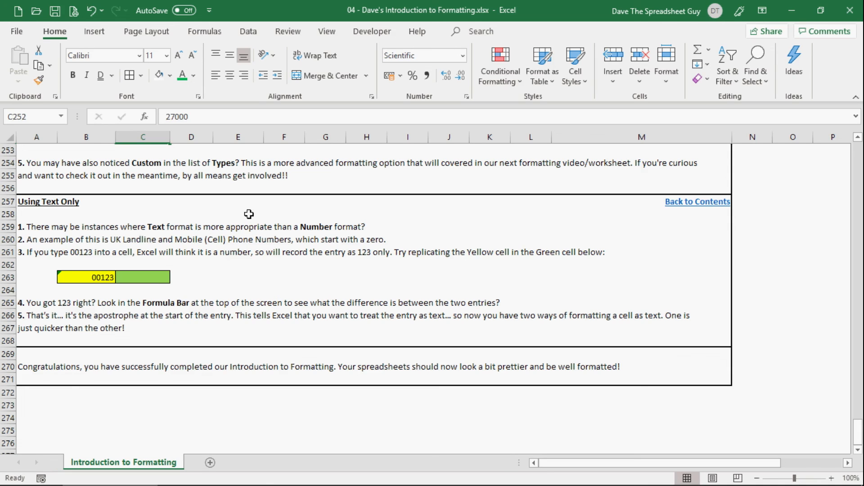
pyautogui.click(138, 279)
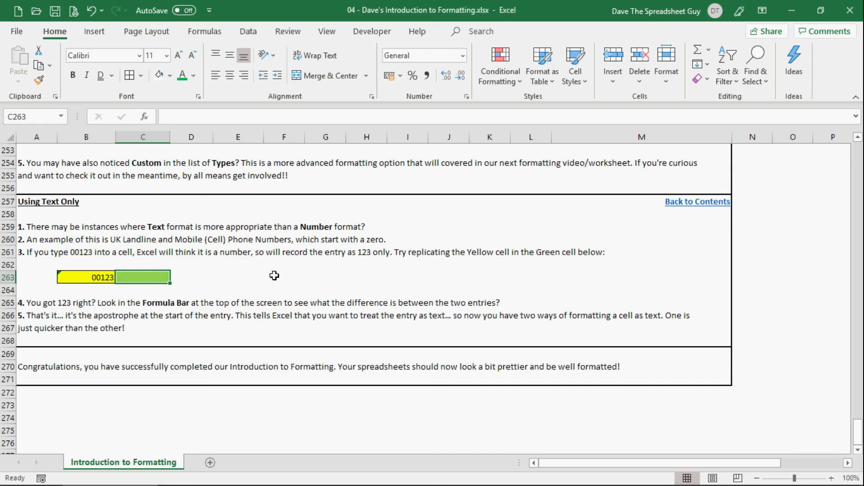
pyautogui.write('00123')
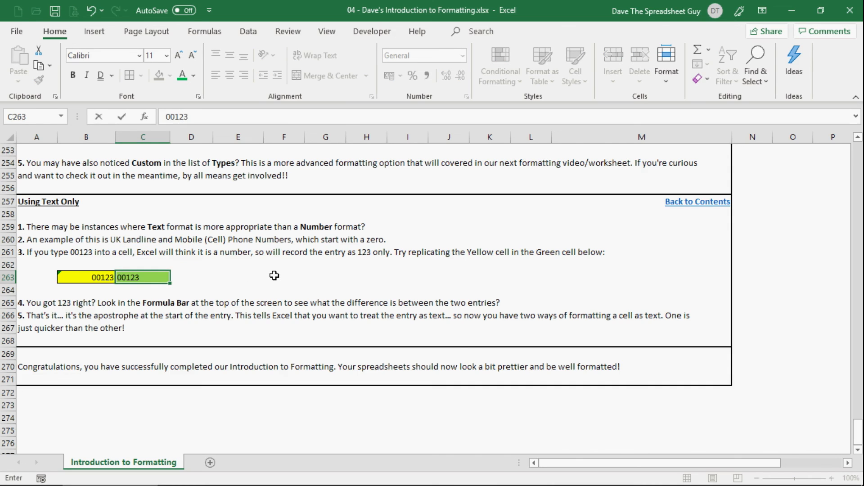
pyautogui.press('Return')
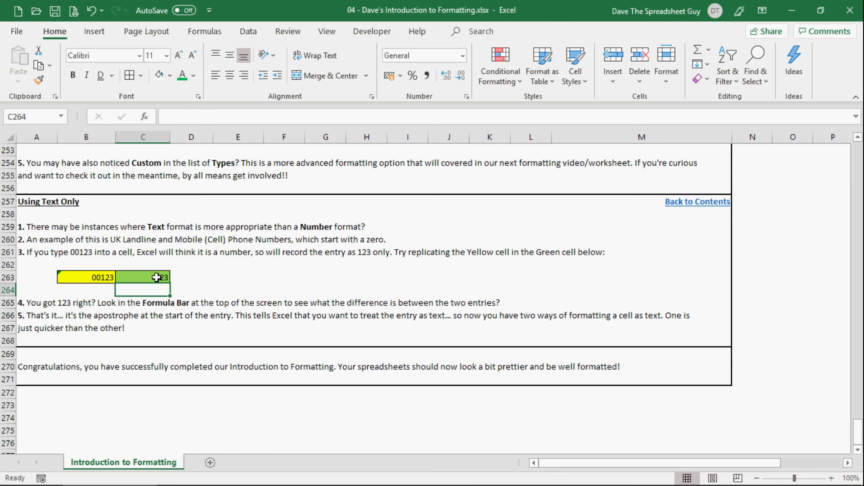
# Replace the entry in green cell C263 with '00123, using the leading apostrophe to store it as text.
pyautogui.click(149, 278)
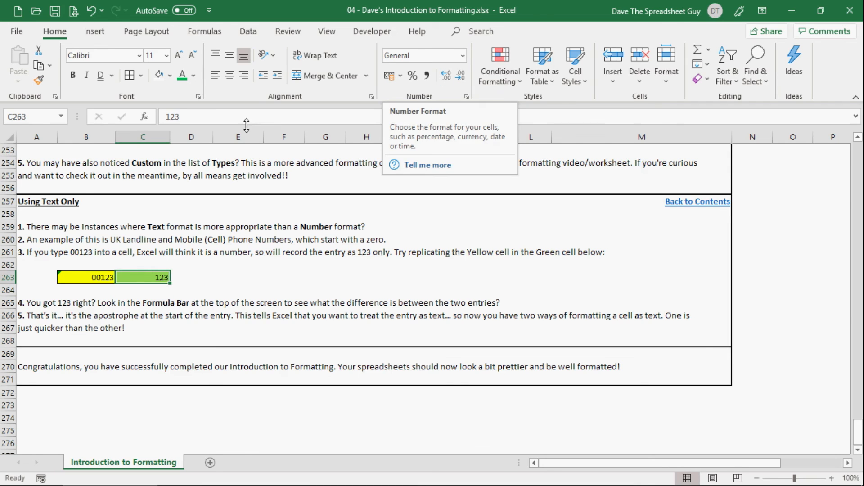
pyautogui.rightClick(137, 278)
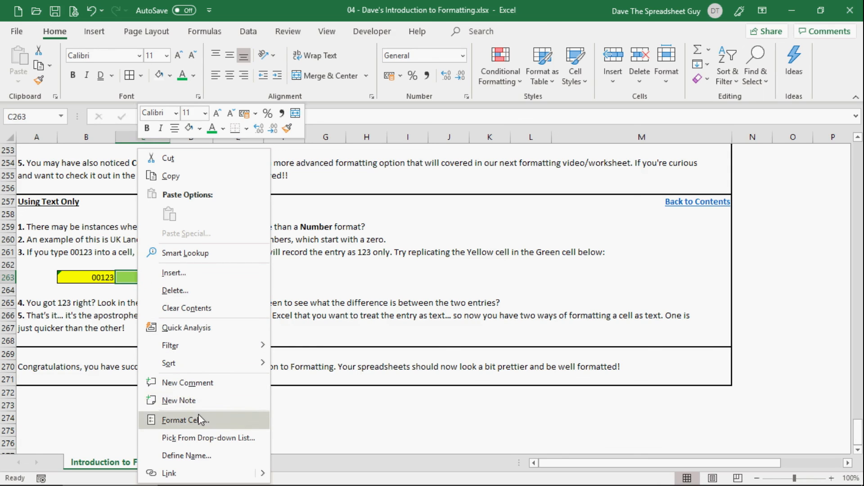
pyautogui.press('Escape')
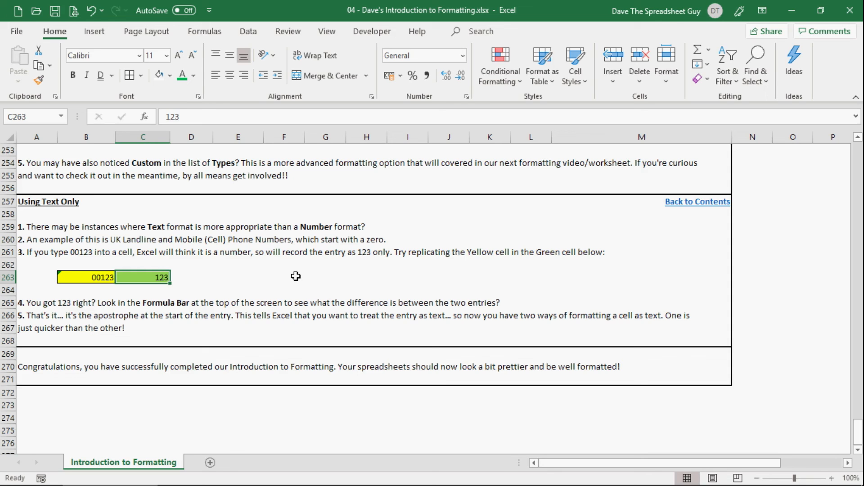
pyautogui.write("'")
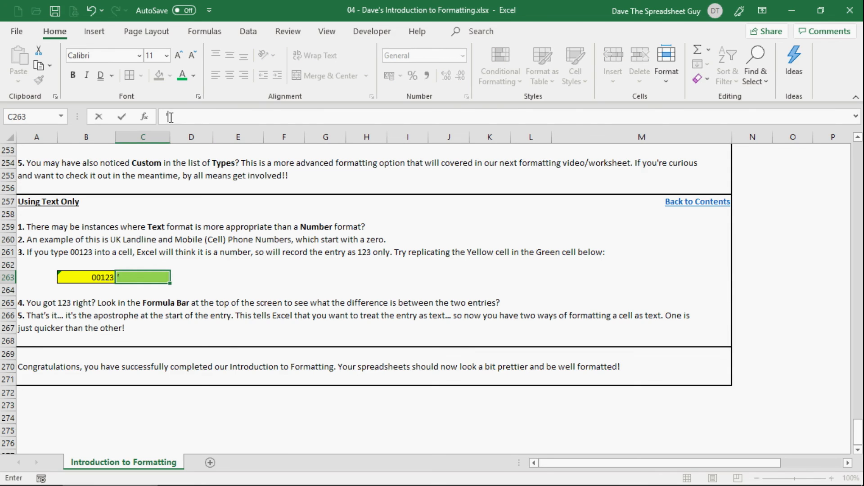
pyautogui.write('00123')
pyautogui.press('Return')
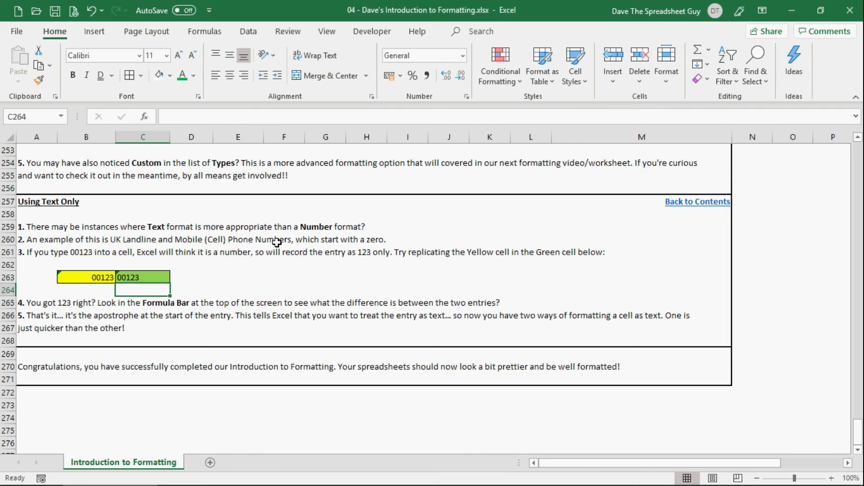
# Right-align the text entry in green cell C263 to match the yellow cell beside it.
pyautogui.press('Up')
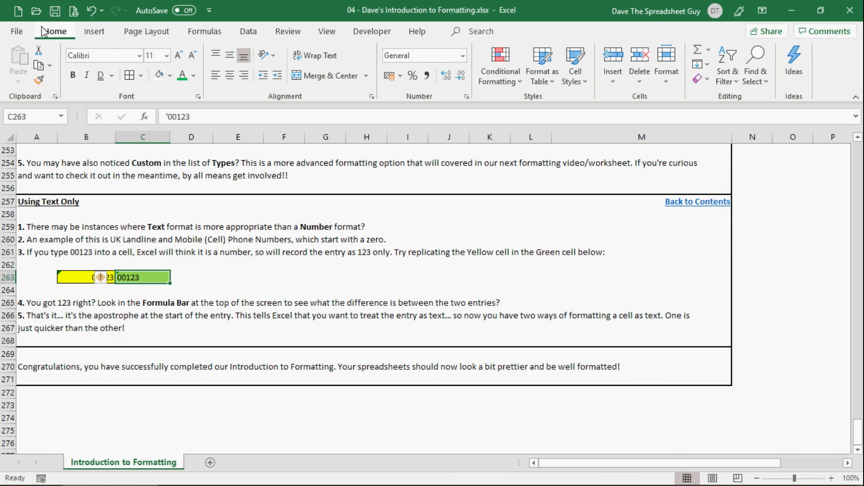
pyautogui.click(243, 79)
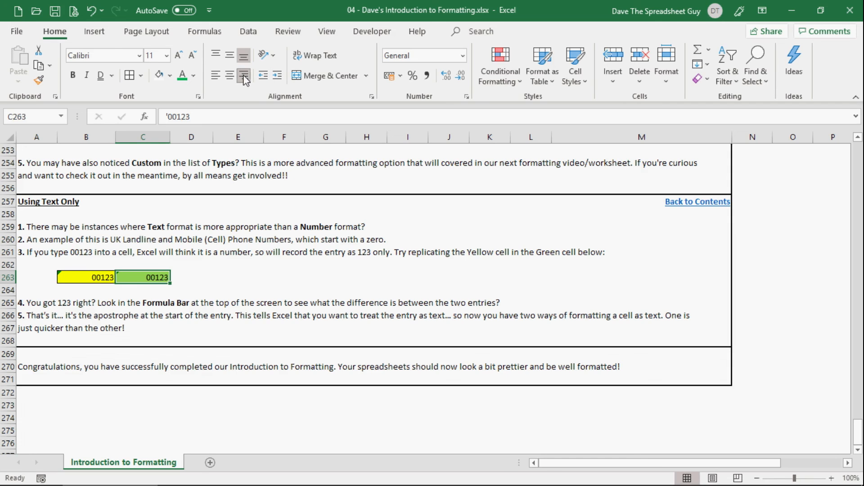
pyautogui.click(215, 80)
pyautogui.click(243, 76)
# Enter a sample phone number with a leading zero in empty cell F263, without an apostrophe.
pyautogui.click(268, 277)
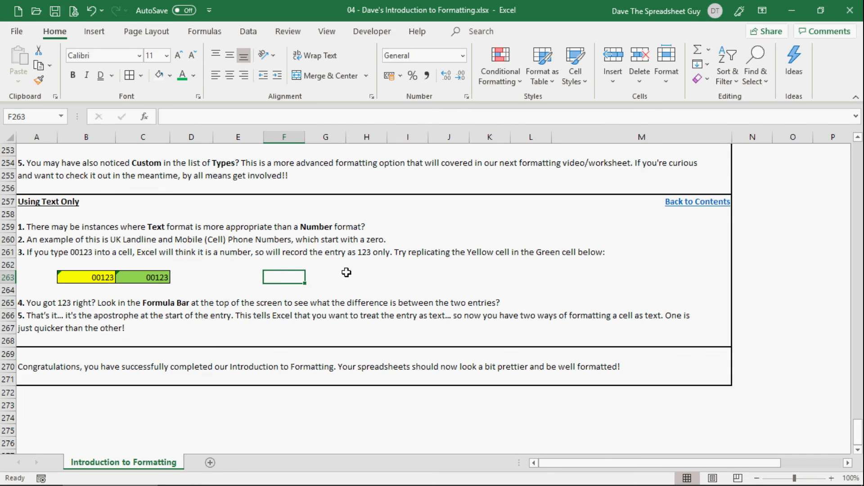
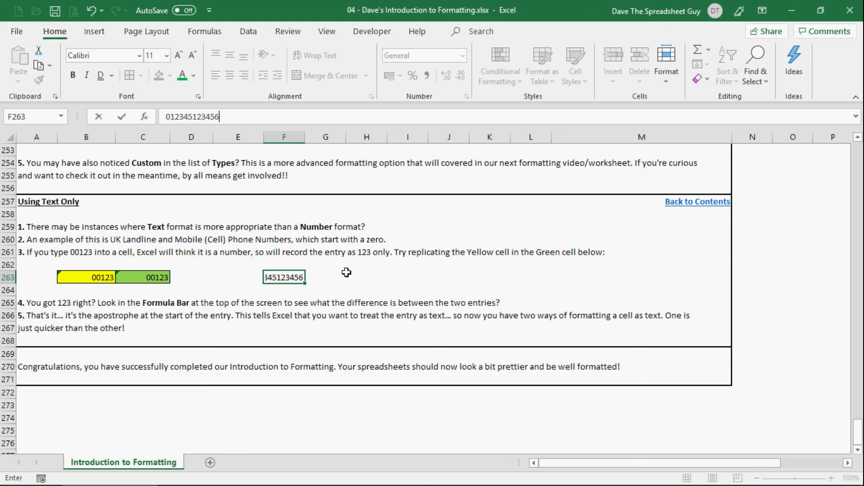
pyautogui.press('Return')
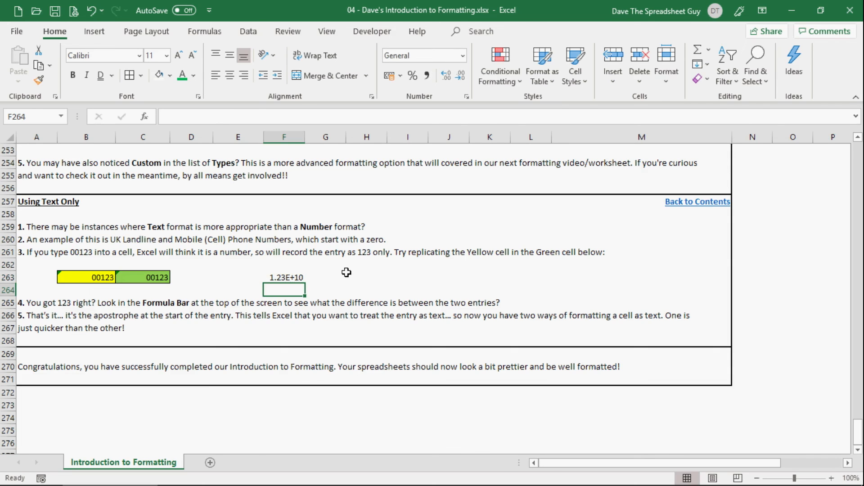
# Replace the entry in F263 with a sample phone number preceded by an apostrophe to store it as text.
pyautogui.press('Up')
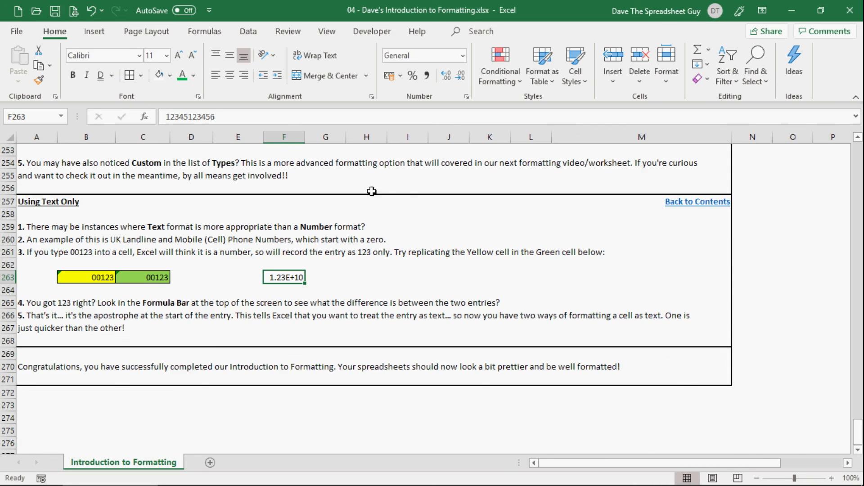
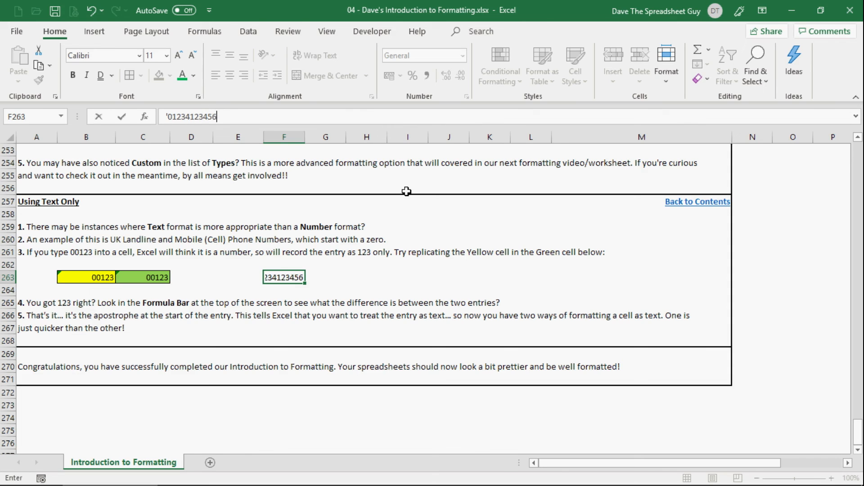
pyautogui.press('Return')
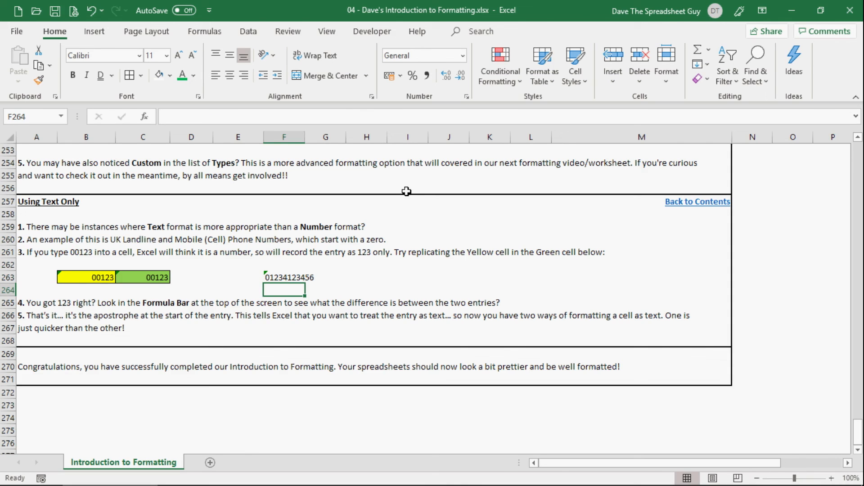
# Clear the sample phone number from cell F263 and move the selection to E263.
pyautogui.press('Up')
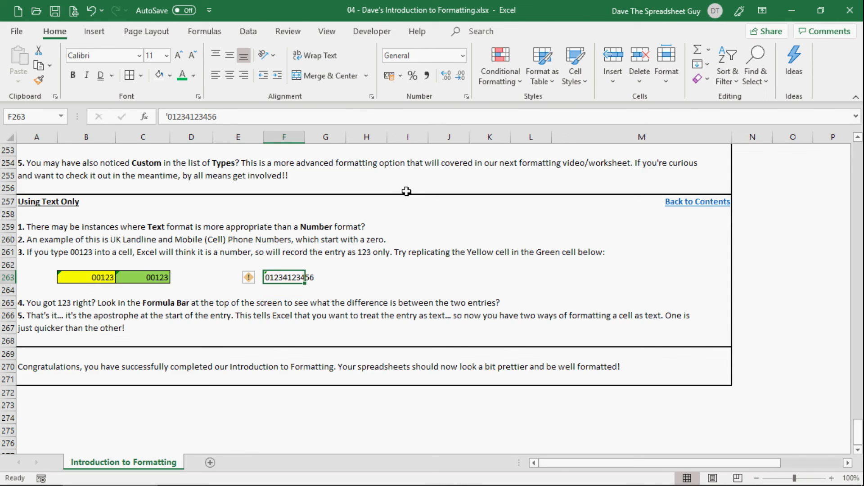
pyautogui.press('Delete')
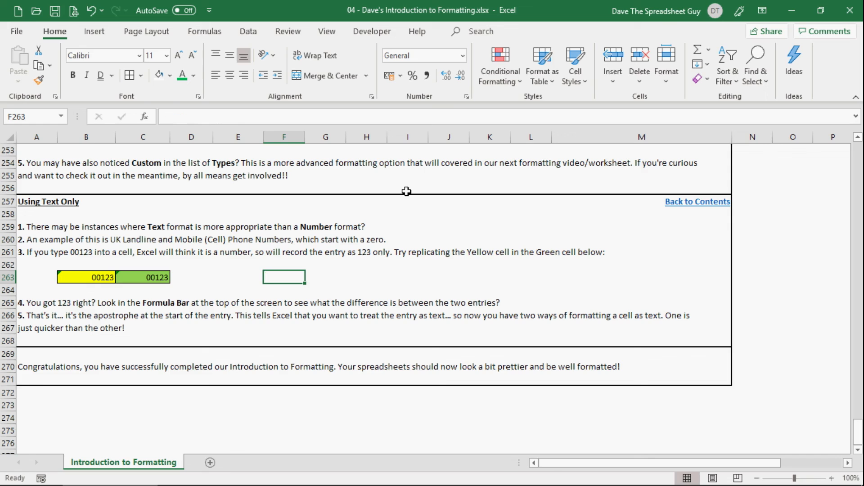
pyautogui.press('Left')
pyautogui.press('Left')
pyautogui.press('Right')
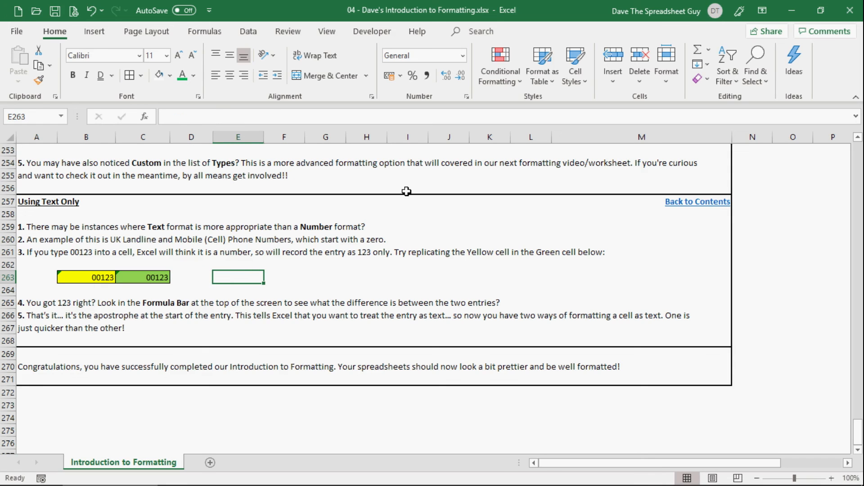